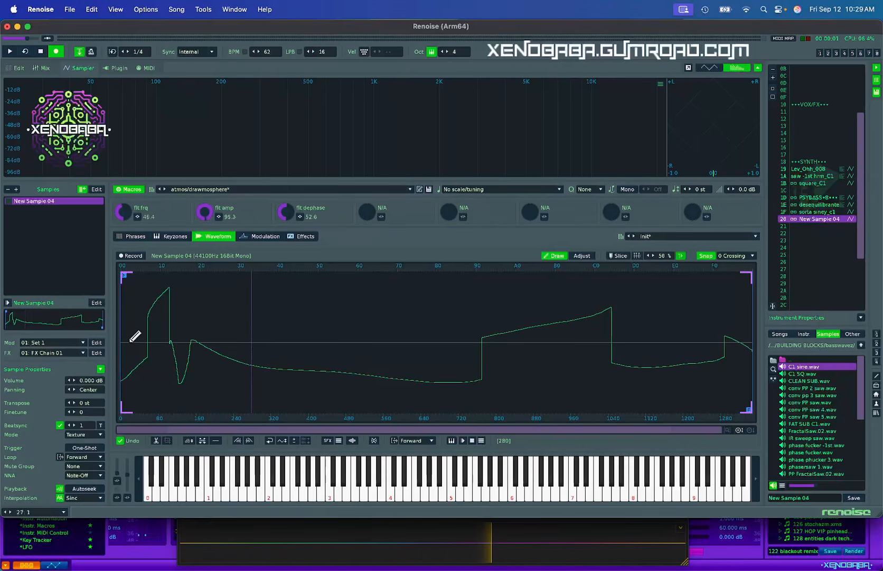
Step: Redraw part of New Sample 04's waveform freehand near its beginning
{"action": "mouse_move", "coordinate": [126, 335]}
{"action": "left_mouse_down"}
{"action": "mouse_move", "coordinate": [232, 320]}
{"action": "mouse_move", "coordinate": [359, 335]}
{"action": "mouse_move", "coordinate": [552, 325]}
{"action": "mouse_move", "coordinate": [753, 335]}
{"action": "mouse_move", "coordinate": [565, 339]}
{"action": "mouse_move", "coordinate": [353, 302]}
{"action": "mouse_move", "coordinate": [178, 336]}
{"action": "mouse_move", "coordinate": [110, 336]}
{"action": "mouse_move", "coordinate": [221, 339]}
{"action": "mouse_move", "coordinate": [246, 316]}
{"action": "mouse_move", "coordinate": [295, 339]}
{"action": "mouse_move", "coordinate": [348, 347]}
{"action": "mouse_move", "coordinate": [397, 327]}
{"action": "mouse_move", "coordinate": [461, 337]}
{"action": "mouse_move", "coordinate": [574, 331]}
{"action": "mouse_move", "coordinate": [681, 311]}
{"action": "mouse_move", "coordinate": [613, 318]}
{"action": "mouse_move", "coordinate": [571, 362]}
{"action": "mouse_move", "coordinate": [463, 392]}
{"action": "mouse_move", "coordinate": [407, 382]}
{"action": "mouse_move", "coordinate": [347, 343]}
{"action": "mouse_move", "coordinate": [247, 316]}
{"action": "mouse_move", "coordinate": [170, 338]}
{"action": "mouse_move", "coordinate": [162, 353]}
{"action": "mouse_move", "coordinate": [193, 370]}
{"action": "mouse_move", "coordinate": [283, 371]}
{"action": "mouse_move", "coordinate": [330, 335]}
{"action": "mouse_move", "coordinate": [407, 329]}
{"action": "mouse_move", "coordinate": [331, 306]}
{"action": "mouse_move", "coordinate": [367, 329]}
{"action": "mouse_move", "coordinate": [449, 318]}
{"action": "mouse_move", "coordinate": [552, 321]}
{"action": "mouse_move", "coordinate": [728, 365]}
{"action": "mouse_move", "coordinate": [317, 333]}
{"action": "mouse_move", "coordinate": [122, 340]}
{"action": "mouse_move", "coordinate": [153, 373]}
{"action": "mouse_move", "coordinate": [323, 249]}
{"action": "mouse_move", "coordinate": [455, 349]}
{"action": "mouse_move", "coordinate": [742, 419]}
{"action": "mouse_move", "coordinate": [751, 331]}
{"action": "mouse_move", "coordinate": [473, 335]}
{"action": "mouse_move", "coordinate": [343, 320]}
{"action": "mouse_move", "coordinate": [318, 306]}
{"action": "mouse_move", "coordinate": [306, 335]}
{"action": "mouse_move", "coordinate": [322, 353]}
{"action": "mouse_move", "coordinate": [401, 369]}
{"action": "mouse_move", "coordinate": [451, 367]}
{"action": "mouse_move", "coordinate": [528, 328]}
{"action": "mouse_move", "coordinate": [708, 359]}
{"action": "mouse_move", "coordinate": [418, 331]}
{"action": "mouse_move", "coordinate": [138, 280]}
{"action": "mouse_move", "coordinate": [499, 449]}
{"action": "mouse_move", "coordinate": [553, 450]}
{"action": "mouse_move", "coordinate": [617, 394]}
{"action": "mouse_move", "coordinate": [649, 342]}
{"action": "mouse_move", "coordinate": [445, 337]}
{"action": "mouse_move", "coordinate": [138, 302]}
{"action": "mouse_move", "coordinate": [118, 322]}
{"action": "mouse_move", "coordinate": [120, 335]}
{"action": "mouse_move", "coordinate": [259, 344]}
{"action": "mouse_move", "coordinate": [631, 342]}
{"action": "mouse_move", "coordinate": [771, 291]}
{"action": "mouse_move", "coordinate": [736, 276]}
{"action": "mouse_move", "coordinate": [596, 327]}
{"action": "mouse_move", "coordinate": [270, 336]}
{"action": "mouse_move", "coordinate": [144, 320]}
{"action": "mouse_move", "coordinate": [113, 327]}
{"action": "left_mouse_up"}
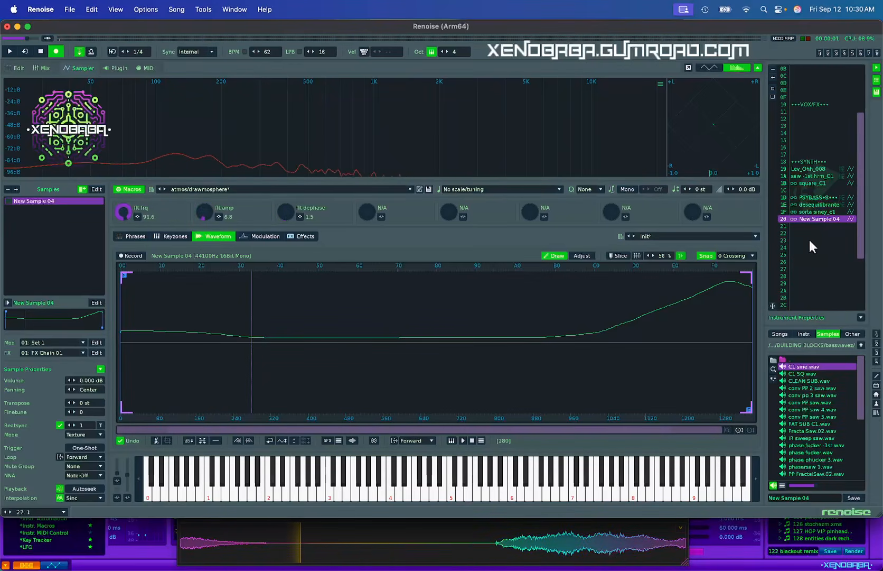
Step: Create a 1348-sample mono sample at 44100 Hz and 16 bit in empty instrument slot 21
{"action": "key", "text": "super+Down"}
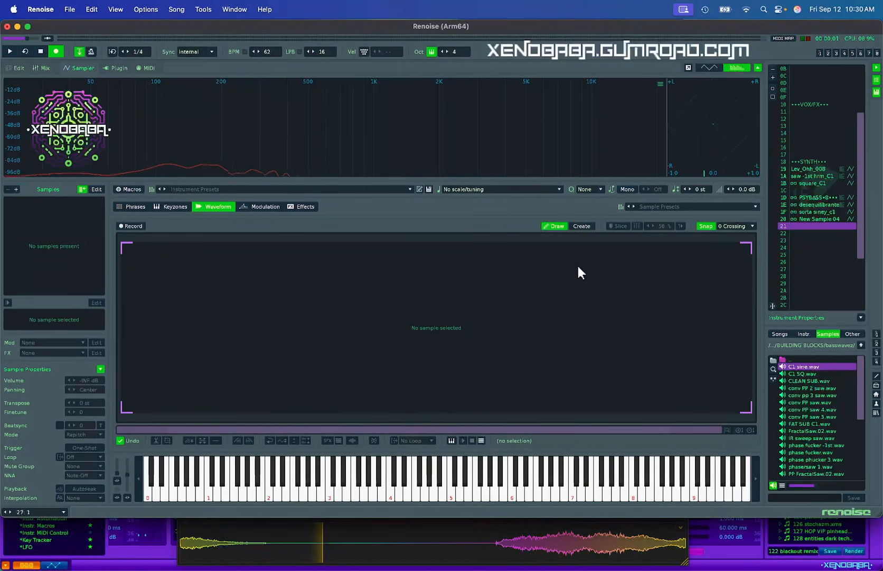
{"action": "left_click", "coordinate": [582, 226]}
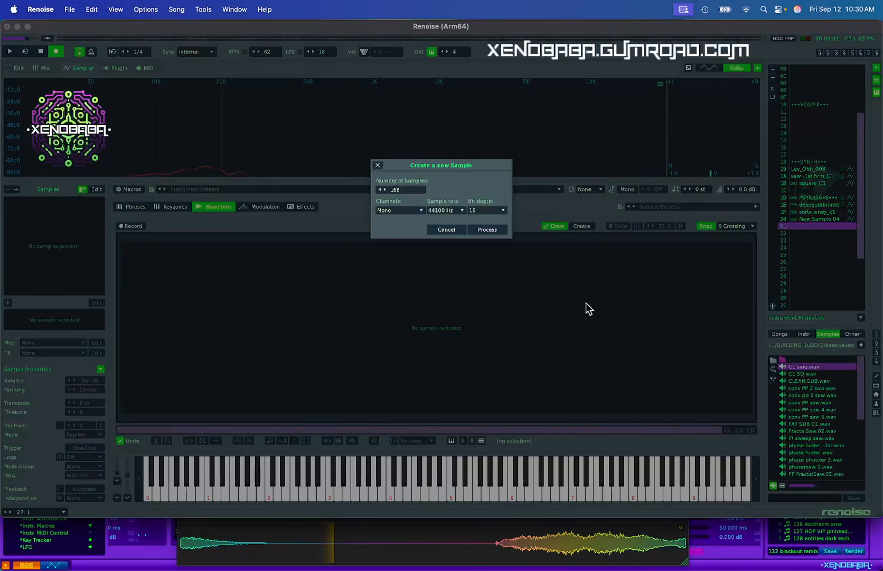
{"action": "double_click", "coordinate": [409, 188]}
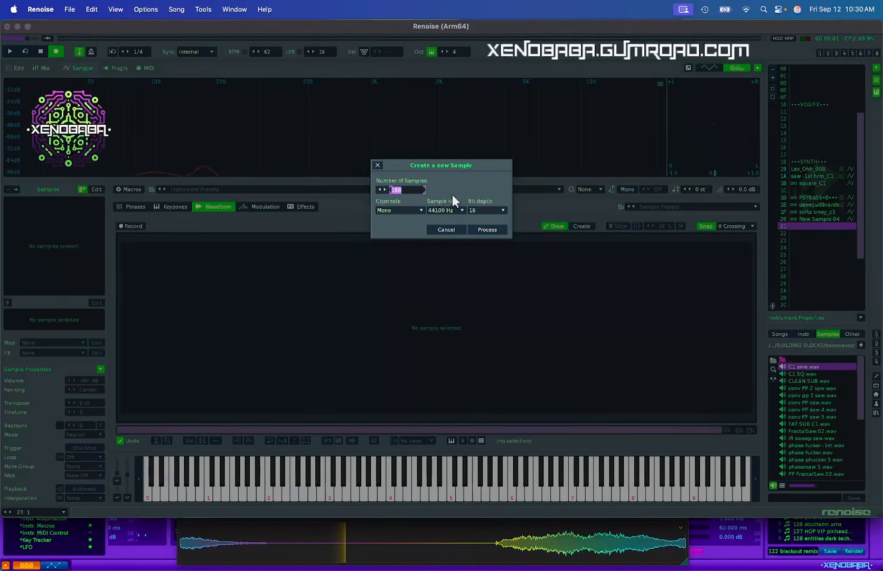
{"action": "type", "text": "1348"}
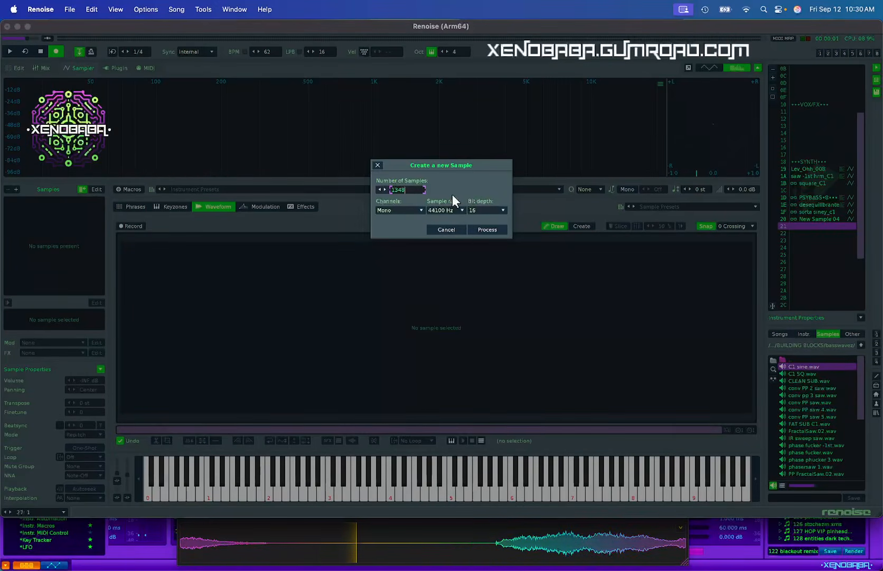
{"action": "key", "text": "Return"}
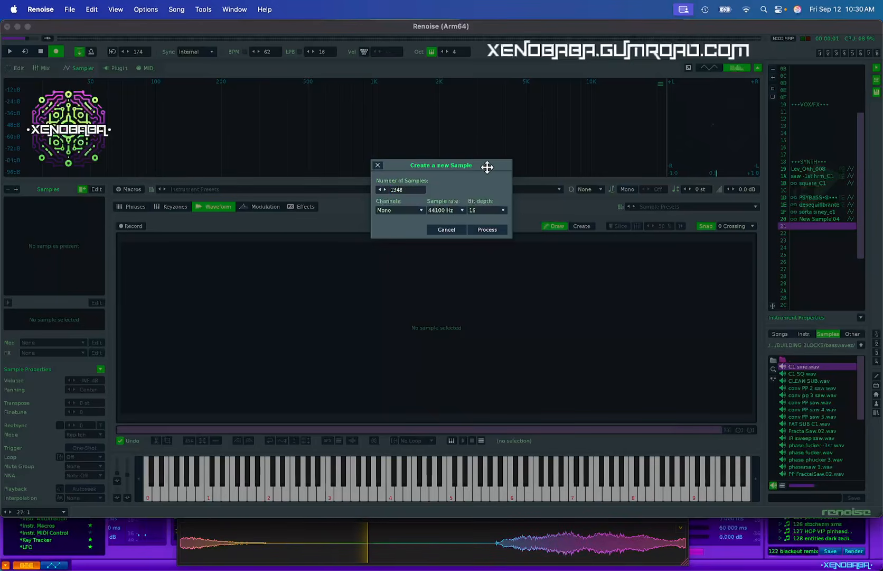
{"action": "left_click", "coordinate": [489, 230]}
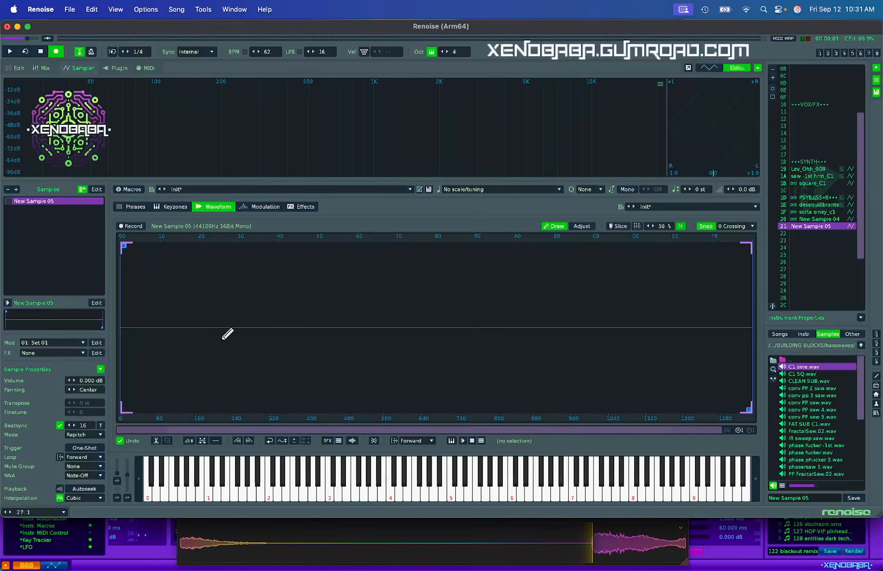
Step: Draw a freehand waveform with several rounded peaks across the new sample and set its beatsync to 1 line
{"action": "left_click", "coordinate": [83, 435]}
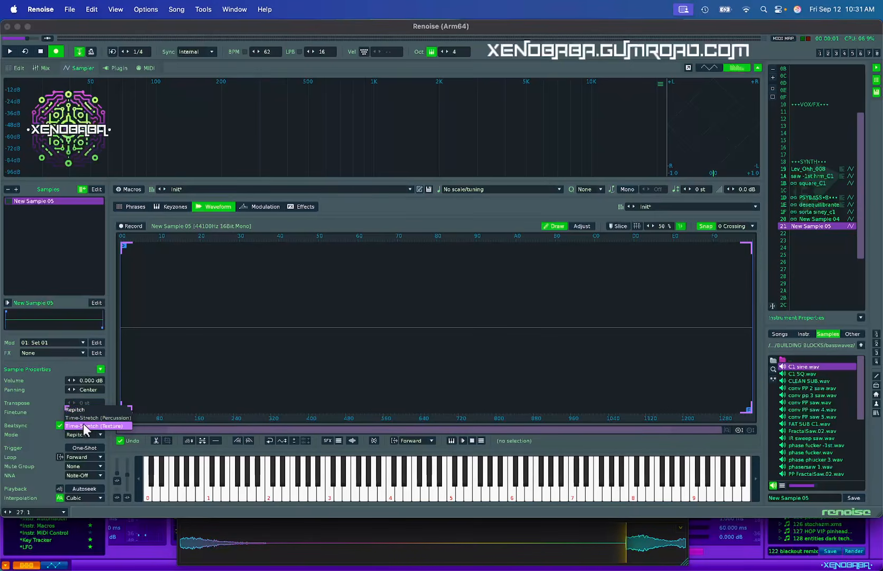
{"action": "left_click", "coordinate": [73, 435]}
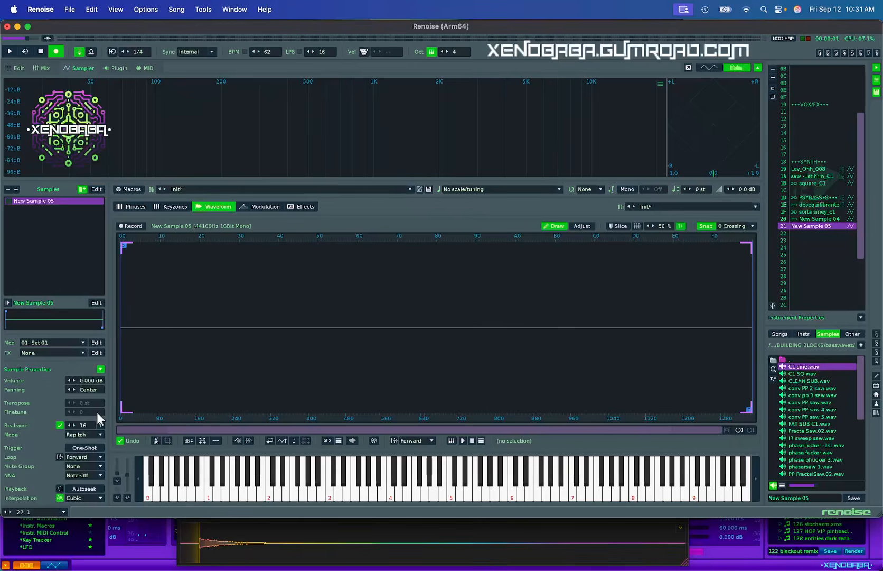
{"action": "mouse_move", "coordinate": [128, 328]}
{"action": "left_mouse_down"}
{"action": "mouse_move", "coordinate": [158, 308]}
{"action": "mouse_move", "coordinate": [525, 282]}
{"action": "mouse_move", "coordinate": [762, 330]}
{"action": "left_mouse_up"}
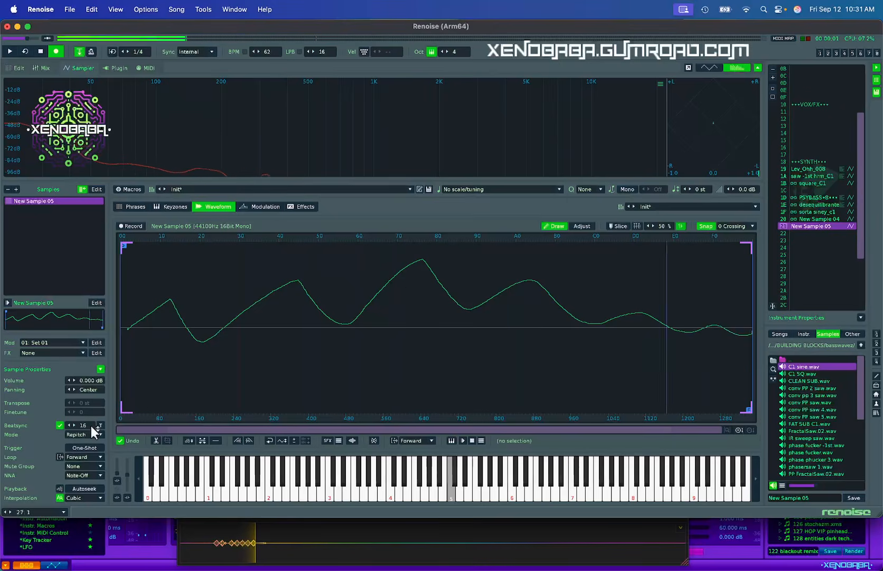
{"action": "scroll", "coordinate": [89, 425], "scroll_direction": "down", "scroll_amount": 6}
{"action": "scroll", "coordinate": [89, 424], "scroll_direction": "down", "scroll_amount": 9}
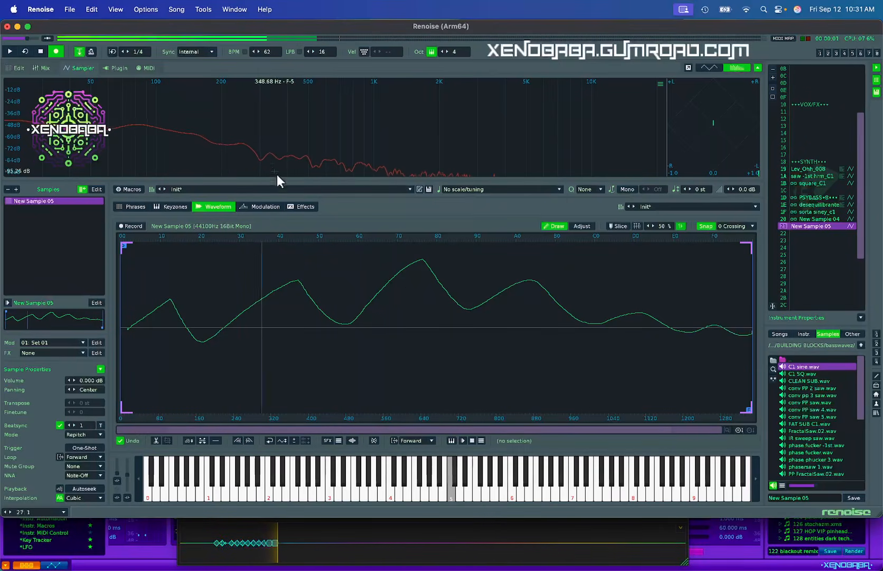
Step: Raise the song tempo to 250 BPM
{"action": "scroll", "coordinate": [270, 51], "scroll_direction": "up", "scroll_amount": 11}
{"action": "scroll", "coordinate": [270, 51], "scroll_direction": "up", "scroll_amount": 20}
{"action": "scroll", "coordinate": [270, 50], "scroll_direction": "up", "scroll_amount": 20}
{"action": "scroll", "coordinate": [269, 50], "scroll_direction": "up", "scroll_amount": 20}
Step: Redraw the sample's waveform across its full length, with a broad hump followed by a narrower peak
{"action": "mouse_move", "coordinate": [175, 275]}
{"action": "left_mouse_down"}
{"action": "mouse_move", "coordinate": [254, 263]}
{"action": "mouse_move", "coordinate": [299, 352]}
{"action": "mouse_move", "coordinate": [399, 287]}
{"action": "mouse_move", "coordinate": [498, 249]}
{"action": "mouse_move", "coordinate": [618, 249]}
{"action": "left_mouse_up"}
{"action": "mouse_move", "coordinate": [545, 364]}
{"action": "left_mouse_down"}
{"action": "mouse_move", "coordinate": [633, 365]}
{"action": "mouse_move", "coordinate": [706, 239]}
{"action": "mouse_move", "coordinate": [690, 356]}
{"action": "mouse_move", "coordinate": [724, 371]}
{"action": "left_mouse_up"}
{"action": "mouse_move", "coordinate": [122, 328]}
{"action": "left_mouse_down"}
{"action": "mouse_move", "coordinate": [519, 259]}
{"action": "mouse_move", "coordinate": [753, 321]}
{"action": "left_mouse_up"}
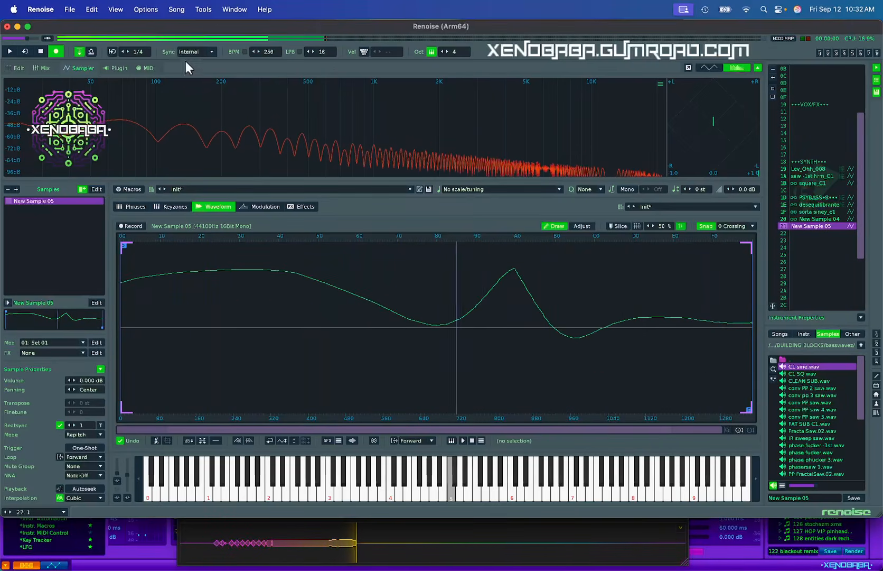
Step: Set the song tempo to 275 BPM and try a beatsync of 3 lines before returning it to 1
{"action": "mouse_move", "coordinate": [268, 52]}
{"action": "left_mouse_down"}
{"action": "mouse_move", "coordinate": [269, 104]}
{"action": "mouse_move", "coordinate": [266, 58]}
{"action": "left_mouse_up"}
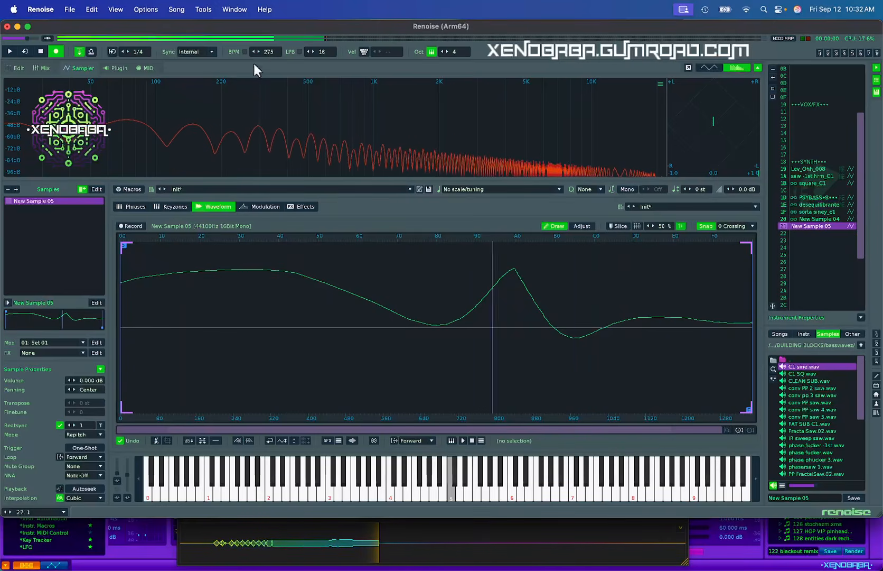
{"action": "left_click_drag", "start_coordinate": [91, 426], "coordinate": [91, 423]}
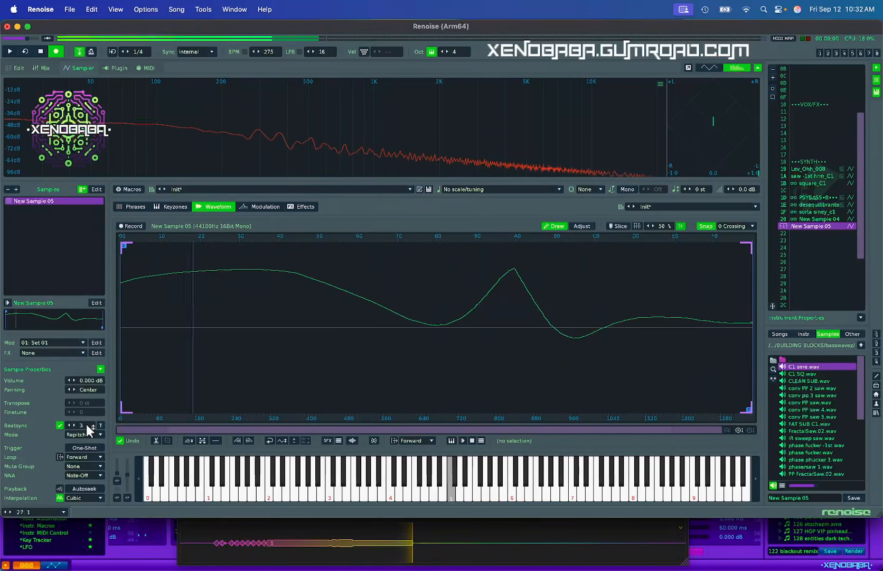
{"action": "left_click_drag", "start_coordinate": [86, 424], "coordinate": [85, 425]}
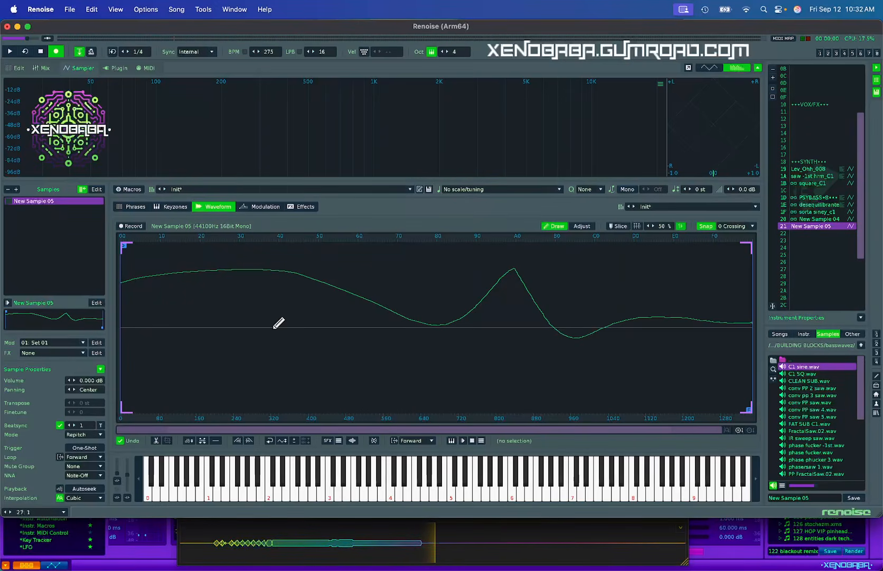
Step: Create an FX chain for the sample and add a Gainer with its gain set to 6 dB
{"action": "left_click", "coordinate": [305, 205]}
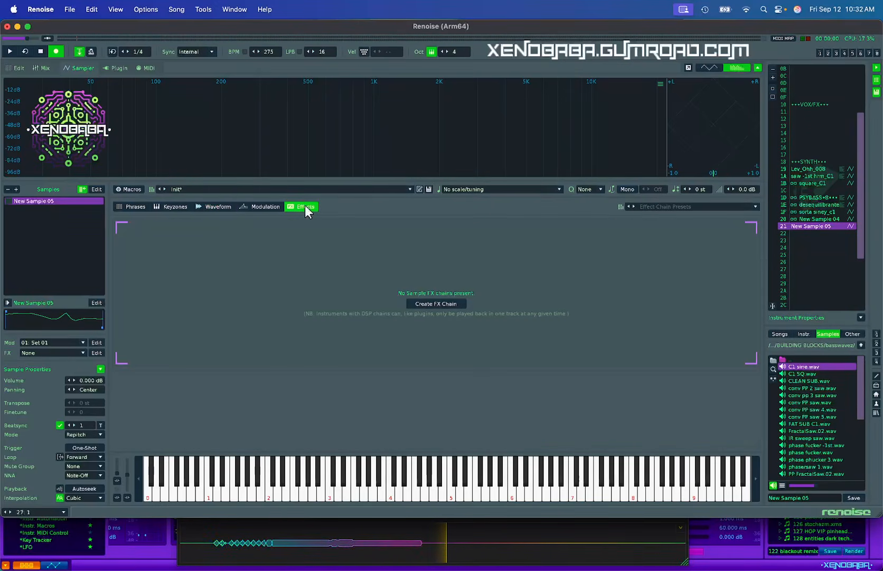
{"action": "left_click", "coordinate": [444, 303]}
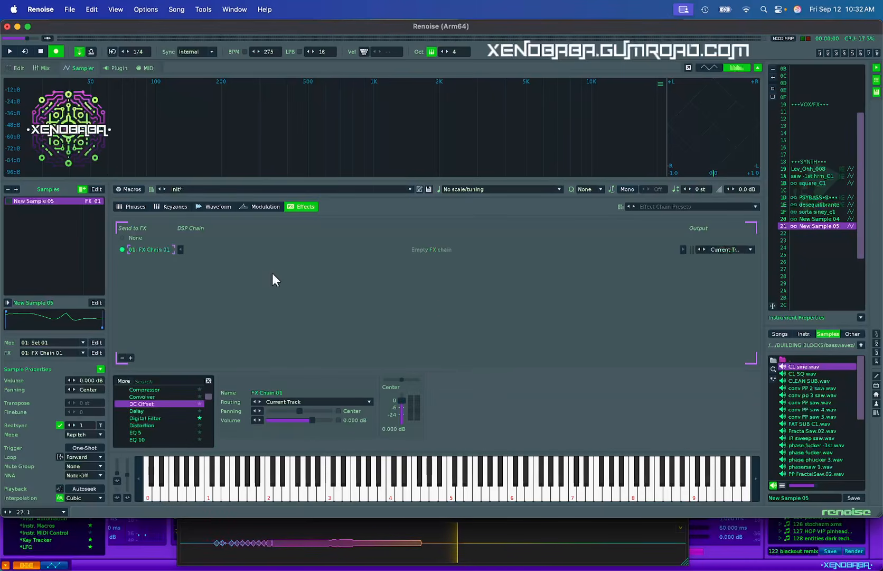
{"action": "scroll", "coordinate": [150, 411], "scroll_direction": "up", "scroll_amount": 3}
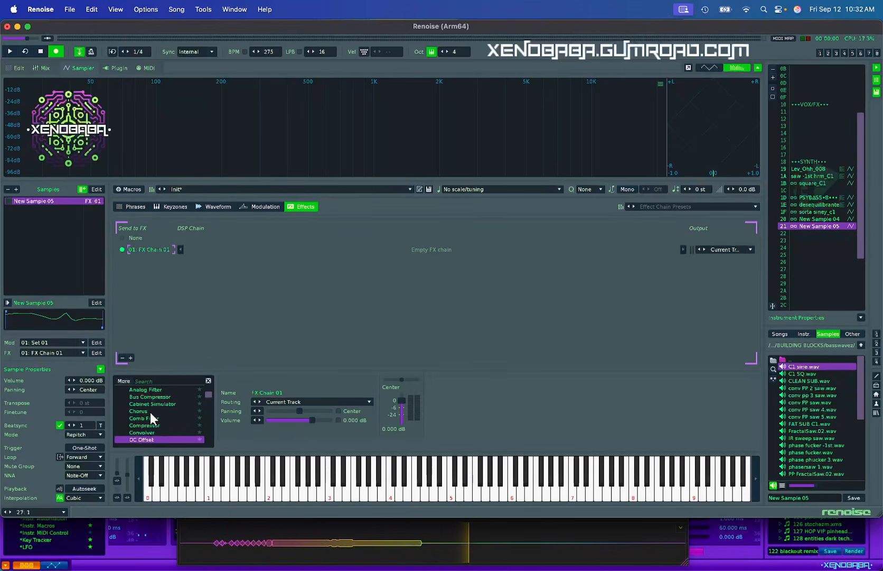
{"action": "scroll", "coordinate": [149, 409], "scroll_direction": "down", "scroll_amount": 8}
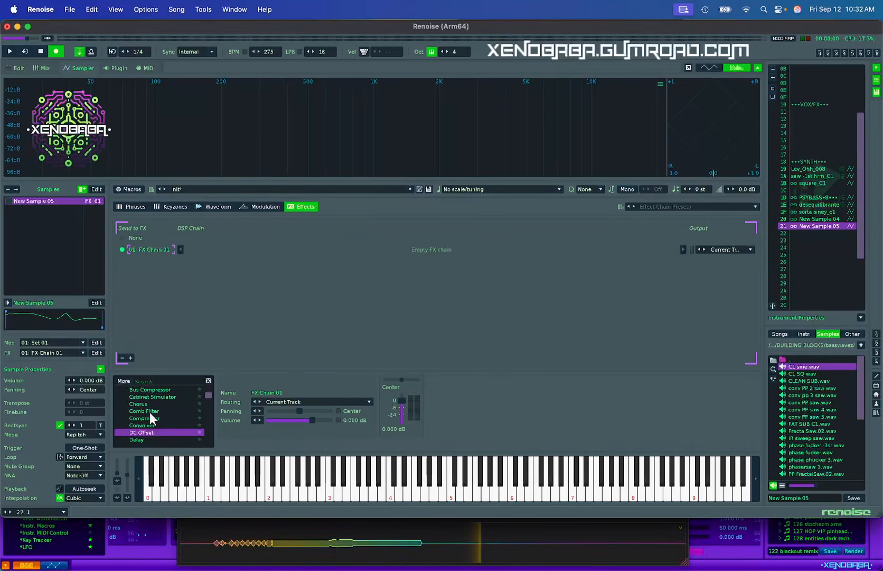
{"action": "scroll", "coordinate": [149, 414], "scroll_direction": "up", "scroll_amount": 3}
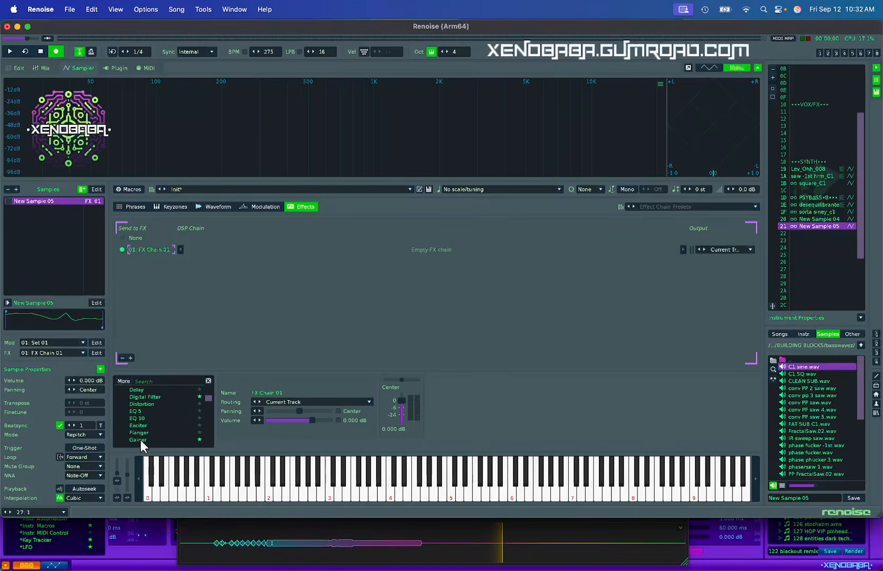
{"action": "double_click", "coordinate": [140, 440]}
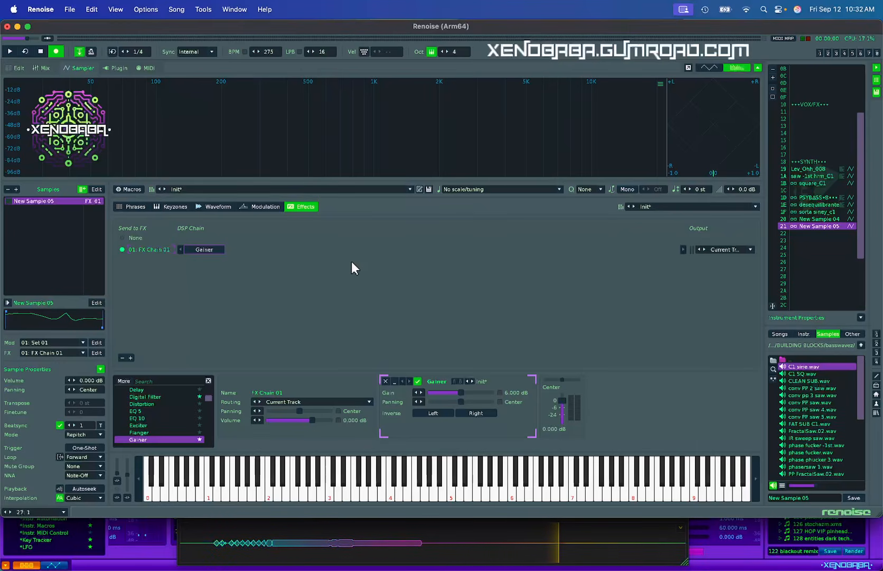
Step: Redraw the waveform as gentle rolling curves and set the beatsync mode to Time-Stretch (Texture)
{"action": "left_click", "coordinate": [226, 207]}
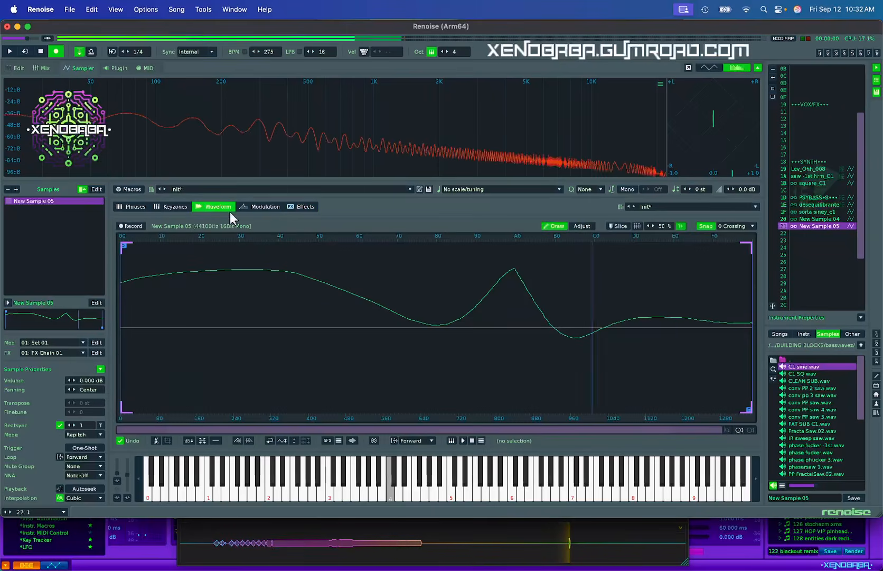
{"action": "mouse_move", "coordinate": [168, 275]}
{"action": "left_mouse_down"}
{"action": "mouse_move", "coordinate": [499, 282]}
{"action": "mouse_move", "coordinate": [761, 338]}
{"action": "mouse_move", "coordinate": [519, 305]}
{"action": "mouse_move", "coordinate": [191, 322]}
{"action": "mouse_move", "coordinate": [194, 305]}
{"action": "mouse_move", "coordinate": [802, 321]}
{"action": "left_mouse_up"}
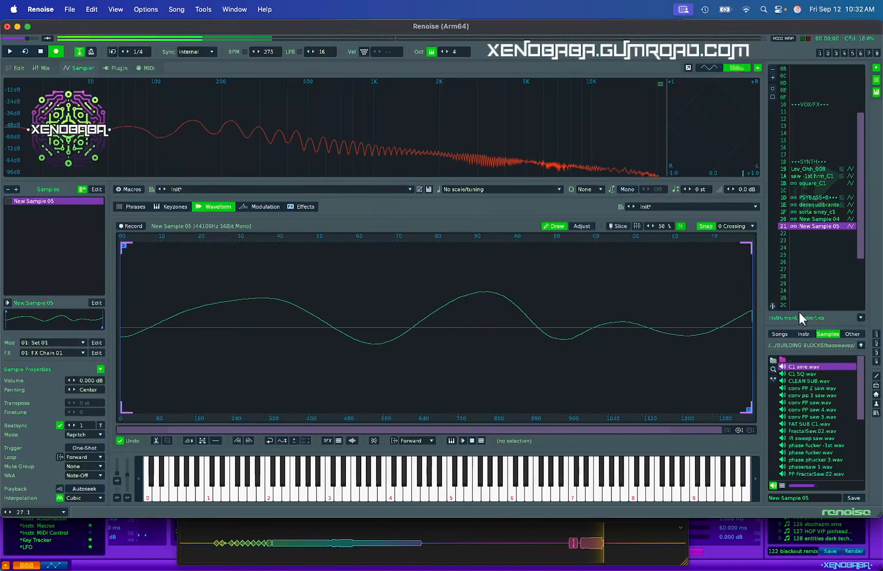
{"action": "left_click", "coordinate": [74, 433]}
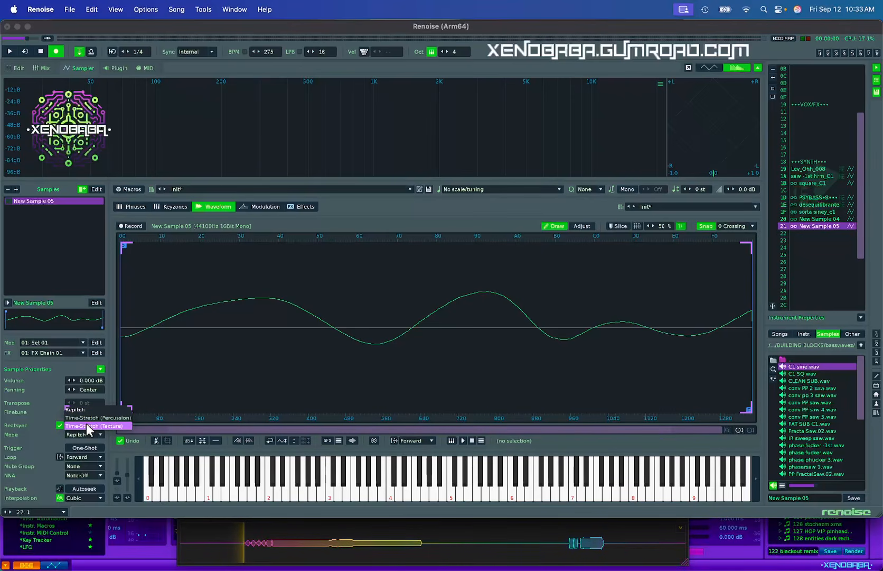
{"action": "left_click", "coordinate": [86, 424]}
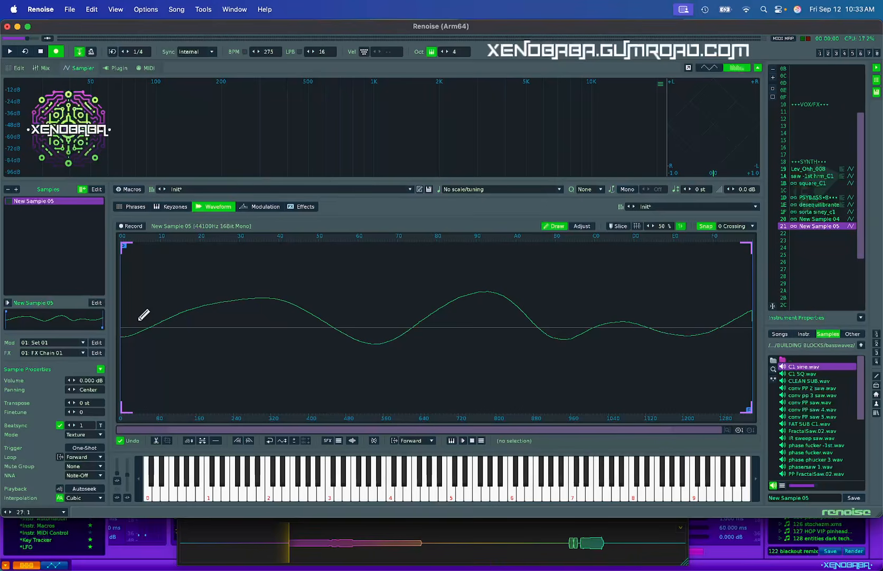
Step: Set the beatsync to 44 lines and redraw the waveform with alternating high and low steps while auditioning it
{"action": "key", "text": "q"}
{"action": "mouse_move", "coordinate": [125, 327]}
{"action": "left_mouse_down"}
{"action": "mouse_move", "coordinate": [166, 299]}
{"action": "mouse_move", "coordinate": [629, 311]}
{"action": "mouse_move", "coordinate": [747, 323]}
{"action": "mouse_move", "coordinate": [494, 281]}
{"action": "mouse_move", "coordinate": [301, 309]}
{"action": "mouse_move", "coordinate": [117, 314]}
{"action": "mouse_move", "coordinate": [202, 322]}
{"action": "mouse_move", "coordinate": [445, 307]}
{"action": "mouse_move", "coordinate": [666, 333]}
{"action": "mouse_move", "coordinate": [579, 278]}
{"action": "mouse_move", "coordinate": [270, 292]}
{"action": "mouse_move", "coordinate": [105, 339]}
{"action": "mouse_move", "coordinate": [491, 373]}
{"action": "mouse_move", "coordinate": [706, 247]}
{"action": "mouse_move", "coordinate": [339, 270]}
{"action": "mouse_move", "coordinate": [482, 292]}
{"action": "mouse_move", "coordinate": [695, 346]}
{"action": "mouse_move", "coordinate": [606, 316]}
{"action": "mouse_move", "coordinate": [358, 349]}
{"action": "mouse_move", "coordinate": [199, 278]}
{"action": "mouse_move", "coordinate": [294, 337]}
{"action": "left_mouse_up"}
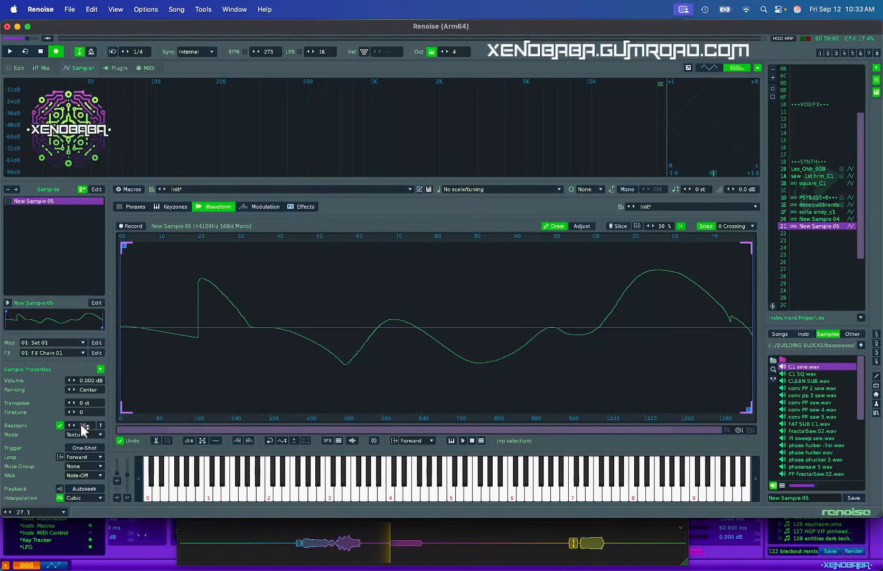
{"action": "mouse_move", "coordinate": [228, 350]}
{"action": "left_mouse_down"}
{"action": "mouse_move", "coordinate": [296, 331]}
{"action": "mouse_move", "coordinate": [696, 339]}
{"action": "mouse_move", "coordinate": [657, 300]}
{"action": "mouse_move", "coordinate": [231, 352]}
{"action": "mouse_move", "coordinate": [152, 251]}
{"action": "mouse_move", "coordinate": [453, 410]}
{"action": "mouse_move", "coordinate": [489, 267]}
{"action": "mouse_move", "coordinate": [569, 320]}
{"action": "mouse_move", "coordinate": [696, 319]}
{"action": "mouse_move", "coordinate": [648, 251]}
{"action": "mouse_move", "coordinate": [265, 316]}
{"action": "mouse_move", "coordinate": [227, 294]}
{"action": "mouse_move", "coordinate": [603, 348]}
{"action": "mouse_move", "coordinate": [512, 302]}
{"action": "mouse_move", "coordinate": [207, 288]}
{"action": "mouse_move", "coordinate": [201, 300]}
{"action": "mouse_move", "coordinate": [329, 291]}
{"action": "mouse_move", "coordinate": [635, 343]}
{"action": "mouse_move", "coordinate": [691, 306]}
{"action": "mouse_move", "coordinate": [749, 312]}
{"action": "mouse_move", "coordinate": [262, 213]}
{"action": "mouse_move", "coordinate": [459, 322]}
{"action": "mouse_move", "coordinate": [703, 299]}
{"action": "mouse_move", "coordinate": [540, 307]}
{"action": "mouse_move", "coordinate": [246, 299]}
{"action": "mouse_move", "coordinate": [366, 381]}
{"action": "mouse_move", "coordinate": [749, 338]}
{"action": "mouse_move", "coordinate": [687, 317]}
{"action": "left_mouse_up"}
{"action": "mouse_move", "coordinate": [687, 317]}
{"action": "left_mouse_down"}
{"action": "mouse_move", "coordinate": [487, 286]}
{"action": "mouse_move", "coordinate": [133, 345]}
{"action": "mouse_move", "coordinate": [317, 371]}
{"action": "mouse_move", "coordinate": [381, 404]}
{"action": "left_mouse_up"}
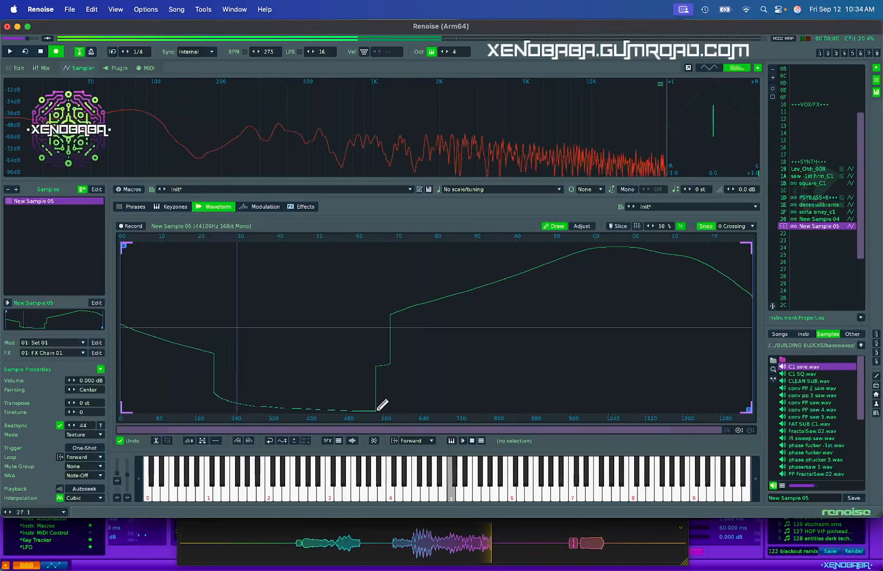
{"action": "mouse_move", "coordinate": [434, 396]}
{"action": "left_mouse_down"}
{"action": "mouse_move", "coordinate": [643, 392]}
{"action": "mouse_move", "coordinate": [686, 256]}
{"action": "mouse_move", "coordinate": [228, 288]}
{"action": "mouse_move", "coordinate": [222, 259]}
{"action": "mouse_move", "coordinate": [255, 360]}
{"action": "mouse_move", "coordinate": [519, 347]}
{"action": "mouse_move", "coordinate": [694, 310]}
{"action": "left_mouse_up"}
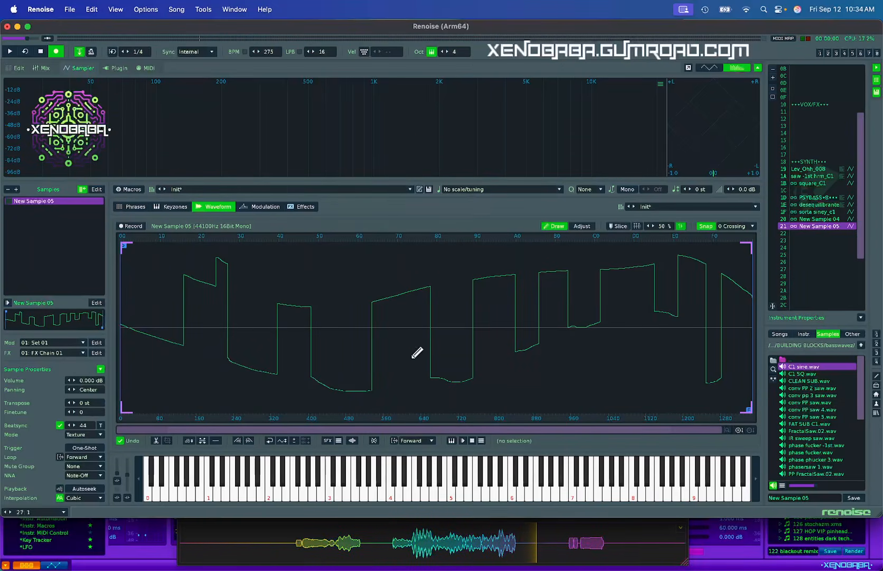
Step: Audition the sample while redrawing it as smooth humps and overlaying wide rectangular blocks above and below the centre line
{"action": "key", "text": "q"}
{"action": "mouse_move", "coordinate": [123, 325]}
{"action": "left_mouse_down"}
{"action": "mouse_move", "coordinate": [354, 265]}
{"action": "mouse_move", "coordinate": [719, 307]}
{"action": "mouse_move", "coordinate": [753, 345]}
{"action": "left_mouse_up"}
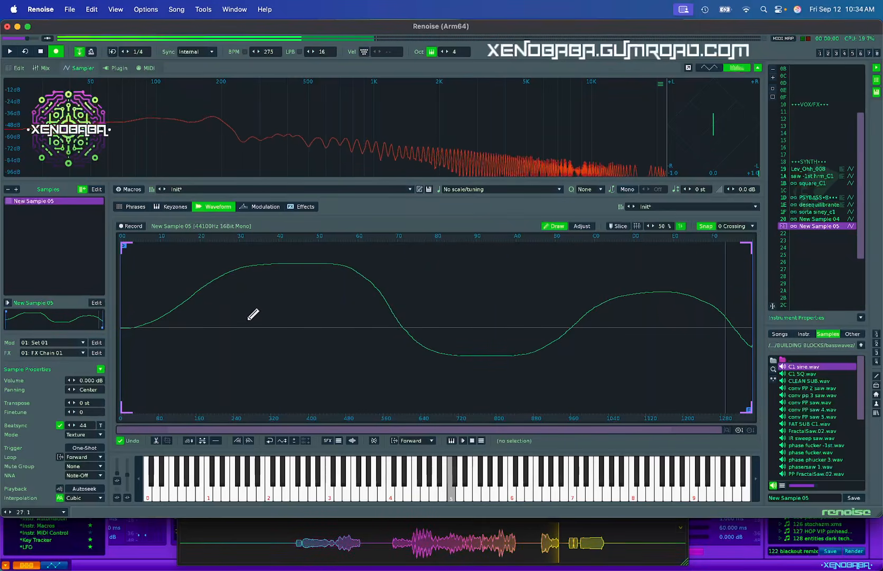
{"action": "mouse_move", "coordinate": [246, 370]}
{"action": "left_mouse_down"}
{"action": "mouse_move", "coordinate": [477, 363]}
{"action": "mouse_move", "coordinate": [548, 266]}
{"action": "left_mouse_up"}
{"action": "mouse_move", "coordinate": [173, 288]}
{"action": "left_mouse_down"}
{"action": "mouse_move", "coordinate": [292, 352]}
{"action": "mouse_move", "coordinate": [611, 363]}
{"action": "left_mouse_up"}
{"action": "left_click_drag", "start_coordinate": [261, 274], "coordinate": [440, 271]}
{"action": "left_click_drag", "start_coordinate": [288, 379], "coordinate": [388, 382]}
{"action": "mouse_move", "coordinate": [481, 294]}
{"action": "left_mouse_down"}
{"action": "mouse_move", "coordinate": [565, 278]}
{"action": "mouse_move", "coordinate": [684, 275]}
{"action": "mouse_move", "coordinate": [712, 367]}
{"action": "left_mouse_up"}
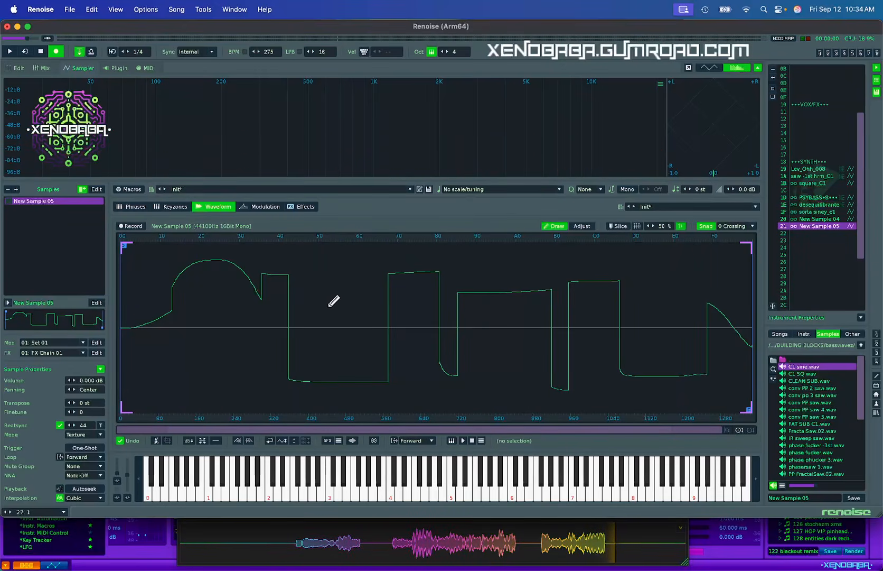
Step: Redraw the waveform as a long rising ramp followed by triangular peaks, and raise its beatsync to 243 lines
{"action": "mouse_move", "coordinate": [143, 336]}
{"action": "left_mouse_down"}
{"action": "mouse_move", "coordinate": [316, 319]}
{"action": "mouse_move", "coordinate": [450, 319]}
{"action": "mouse_move", "coordinate": [672, 341]}
{"action": "mouse_move", "coordinate": [758, 315]}
{"action": "left_mouse_up"}
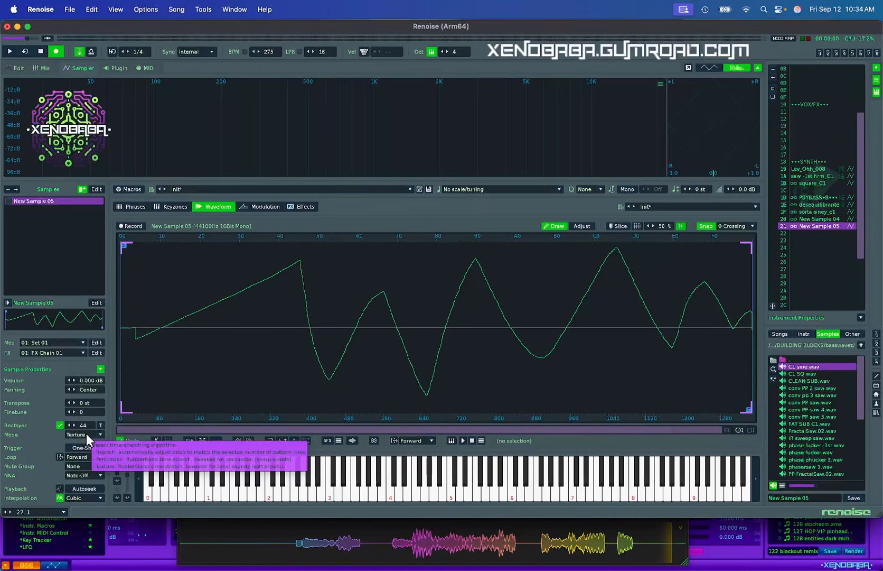
{"action": "key", "text": "q"}
{"action": "scroll", "coordinate": [87, 424], "scroll_direction": "up", "scroll_amount": 20}
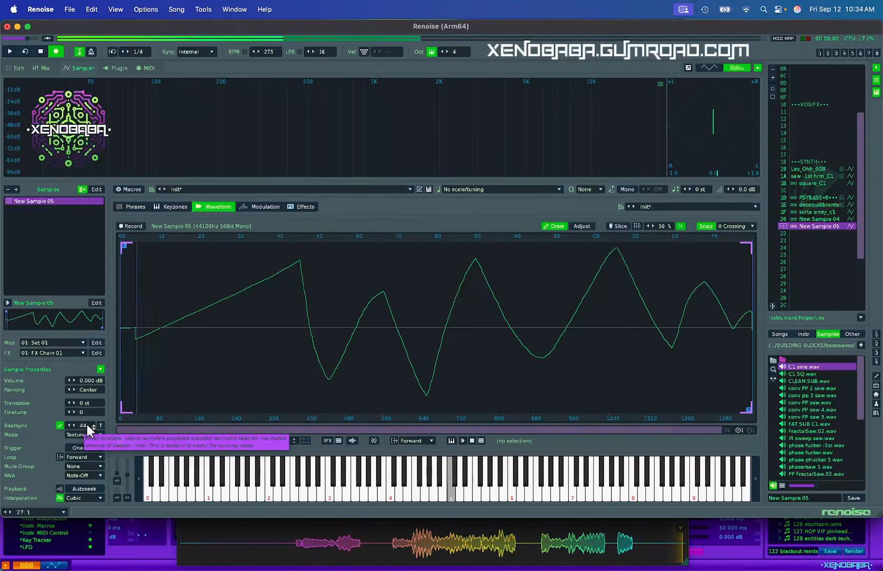
{"action": "scroll", "coordinate": [88, 424], "scroll_direction": "up", "scroll_amount": 20}
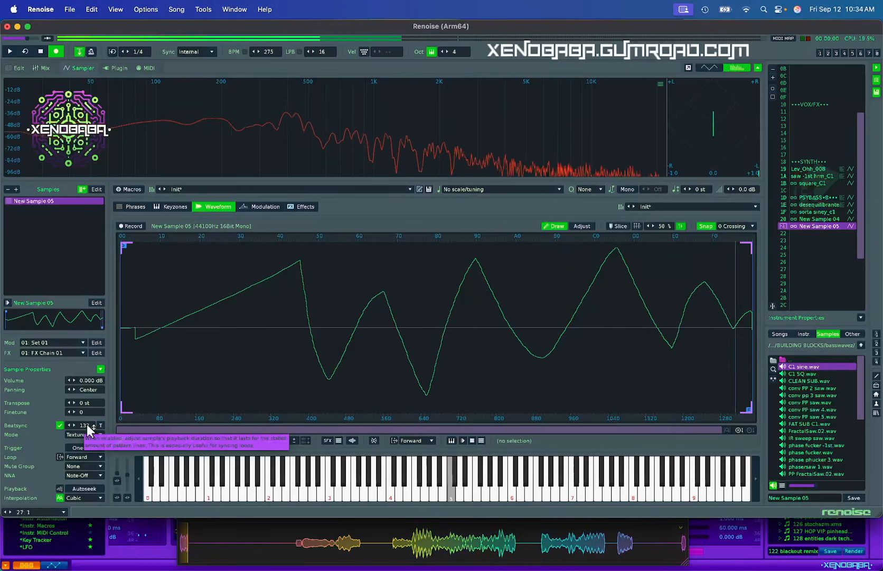
{"action": "scroll", "coordinate": [87, 424], "scroll_direction": "up", "scroll_amount": 20}
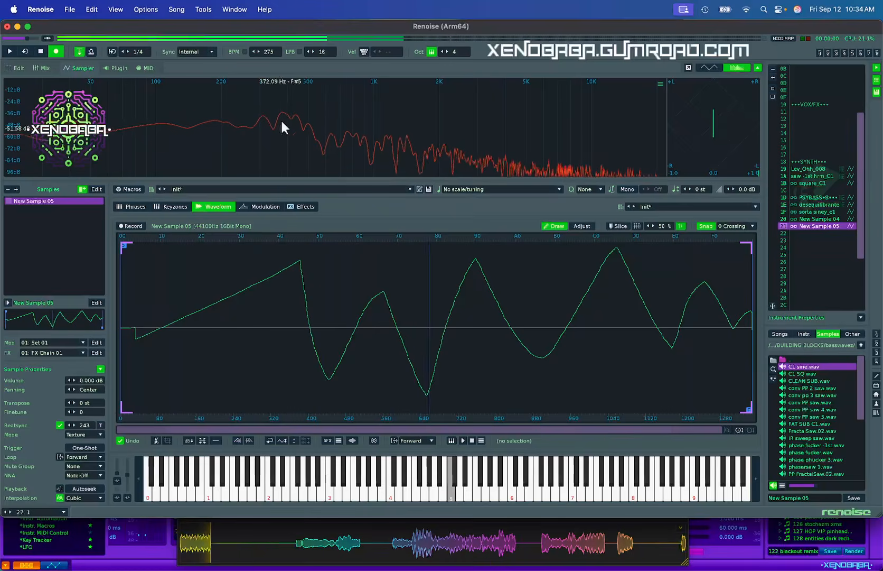
Step: Lower the song tempo to 139 BPM
{"action": "left_click_drag", "start_coordinate": [268, 51], "coordinate": [268, 72]}
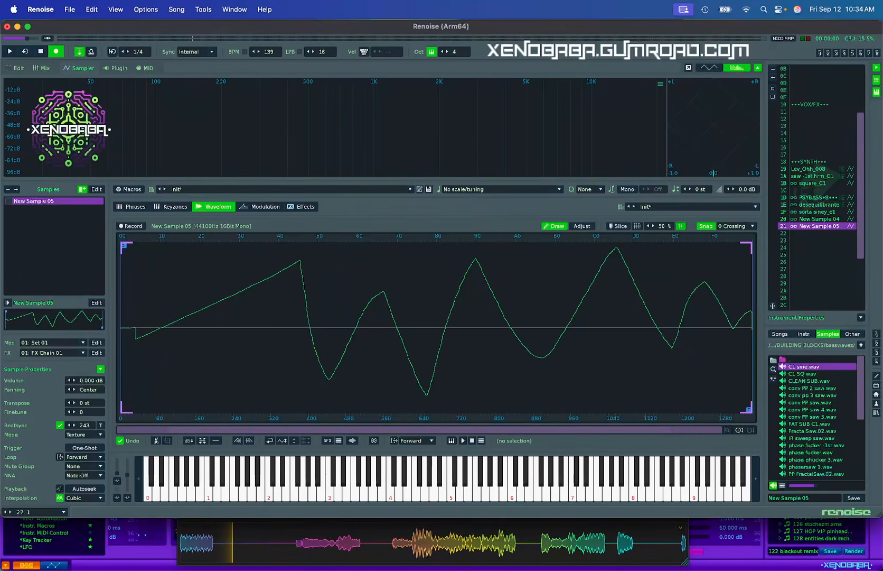
Step: Redraw the waveform as a tall rounded plateau followed by shallow waves, and lower its beatsync to 12 lines while auditioning it
{"action": "key", "text": "q"}
{"action": "mouse_move", "coordinate": [144, 327]}
{"action": "left_mouse_down"}
{"action": "mouse_move", "coordinate": [161, 304]}
{"action": "mouse_move", "coordinate": [708, 335]}
{"action": "mouse_move", "coordinate": [666, 316]}
{"action": "mouse_move", "coordinate": [462, 379]}
{"action": "mouse_move", "coordinate": [296, 373]}
{"action": "mouse_move", "coordinate": [188, 351]}
{"action": "mouse_move", "coordinate": [163, 272]}
{"action": "mouse_move", "coordinate": [279, 338]}
{"action": "mouse_move", "coordinate": [418, 353]}
{"action": "mouse_move", "coordinate": [539, 356]}
{"action": "mouse_move", "coordinate": [634, 306]}
{"action": "mouse_move", "coordinate": [577, 311]}
{"action": "mouse_move", "coordinate": [410, 371]}
{"action": "mouse_move", "coordinate": [306, 384]}
{"action": "mouse_move", "coordinate": [142, 353]}
{"action": "mouse_move", "coordinate": [152, 335]}
{"action": "mouse_move", "coordinate": [494, 328]}
{"action": "mouse_move", "coordinate": [716, 299]}
{"action": "mouse_move", "coordinate": [627, 273]}
{"action": "mouse_move", "coordinate": [388, 349]}
{"action": "mouse_move", "coordinate": [162, 284]}
{"action": "mouse_move", "coordinate": [442, 259]}
{"action": "mouse_move", "coordinate": [599, 363]}
{"action": "mouse_move", "coordinate": [609, 326]}
{"action": "mouse_move", "coordinate": [259, 351]}
{"action": "mouse_move", "coordinate": [306, 328]}
{"action": "mouse_move", "coordinate": [505, 336]}
{"action": "mouse_move", "coordinate": [655, 309]}
{"action": "left_mouse_up"}
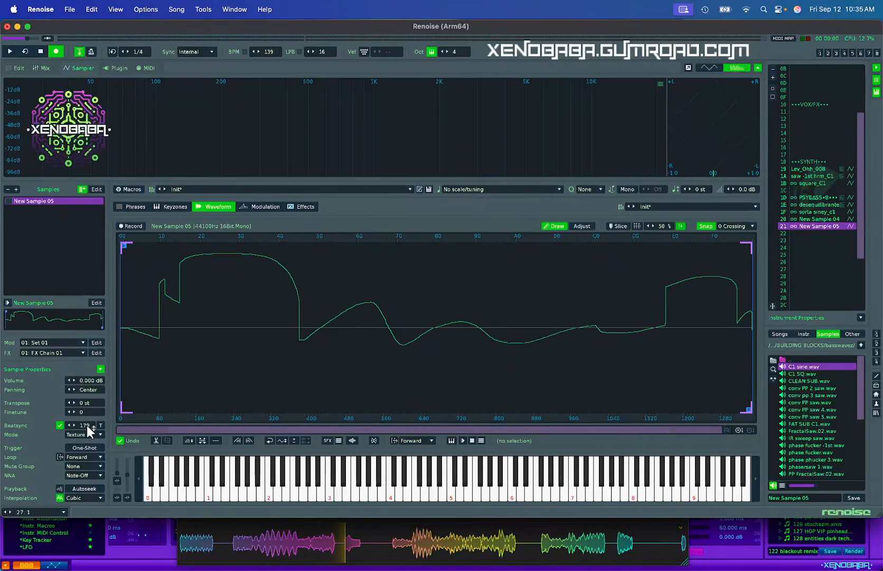
{"action": "key", "text": "q"}
{"action": "key", "text": "q"}
{"action": "scroll", "coordinate": [87, 424], "scroll_direction": "up", "scroll_amount": 9}
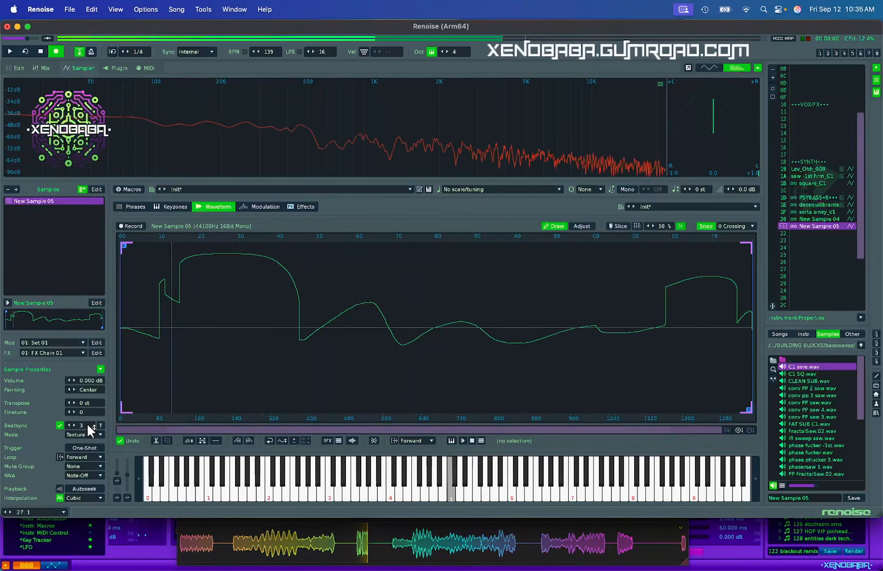
{"action": "scroll", "coordinate": [86, 423], "scroll_direction": "up", "scroll_amount": 2}
Step: Add narrow pulses below the centre line in the waveform's first half and above it in the second half during playback
{"action": "left_click", "coordinate": [198, 362]}
{"action": "left_click_drag", "start_coordinate": [246, 386], "coordinate": [282, 391]}
{"action": "left_click_drag", "start_coordinate": [312, 392], "coordinate": [375, 394]}
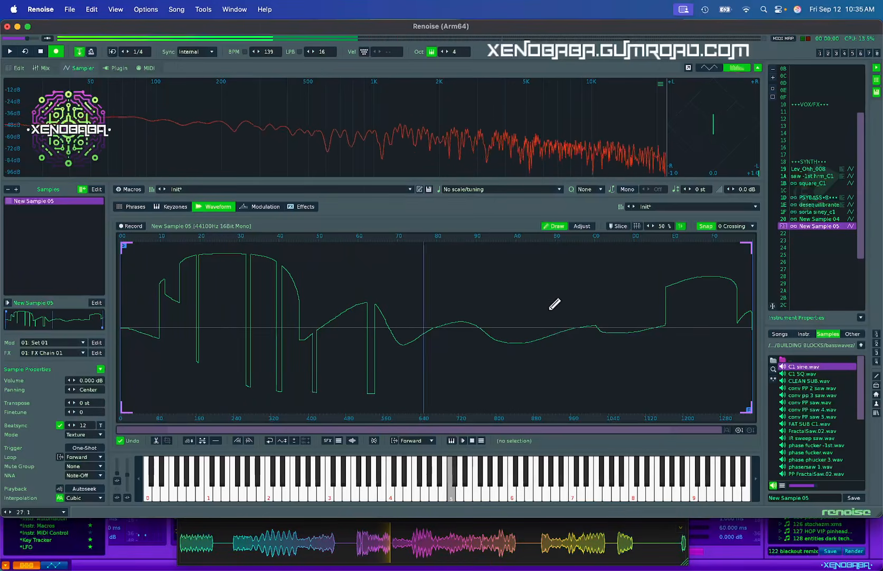
{"action": "left_click", "coordinate": [465, 284]}
{"action": "left_click_drag", "start_coordinate": [528, 275], "coordinate": [533, 279]}
{"action": "left_click_drag", "start_coordinate": [544, 282], "coordinate": [560, 283]}
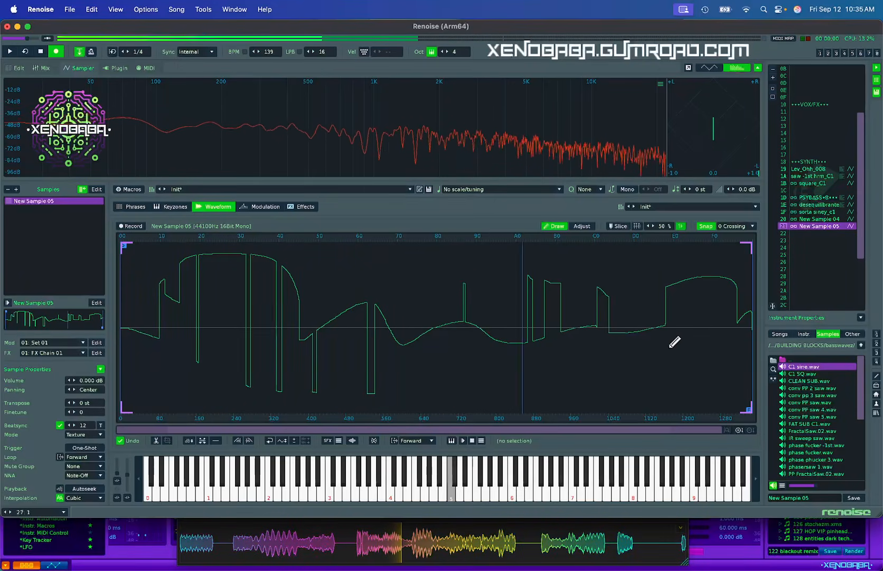
Step: Redraw the playing waveform with flat stretches, thin spikes and low blocks, ending with tall jagged peaks across its full length
{"action": "mouse_move", "coordinate": [584, 361]}
{"action": "left_mouse_down"}
{"action": "mouse_move", "coordinate": [472, 367]}
{"action": "mouse_move", "coordinate": [449, 317]}
{"action": "mouse_move", "coordinate": [713, 346]}
{"action": "mouse_move", "coordinate": [682, 335]}
{"action": "mouse_move", "coordinate": [394, 365]}
{"action": "mouse_move", "coordinate": [251, 312]}
{"action": "mouse_move", "coordinate": [211, 328]}
{"action": "mouse_move", "coordinate": [489, 321]}
{"action": "left_mouse_up"}
{"action": "left_click", "coordinate": [447, 285]}
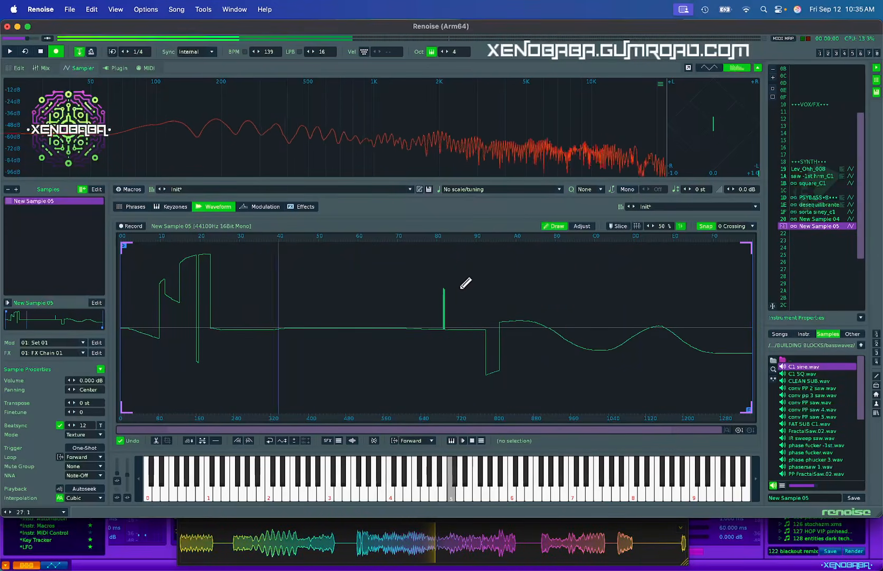
{"action": "mouse_move", "coordinate": [501, 280]}
{"action": "left_mouse_down"}
{"action": "mouse_move", "coordinate": [583, 258]}
{"action": "mouse_move", "coordinate": [560, 260]}
{"action": "left_mouse_up"}
{"action": "mouse_move", "coordinate": [369, 357]}
{"action": "left_mouse_down"}
{"action": "mouse_move", "coordinate": [511, 387]}
{"action": "mouse_move", "coordinate": [658, 389]}
{"action": "left_mouse_up"}
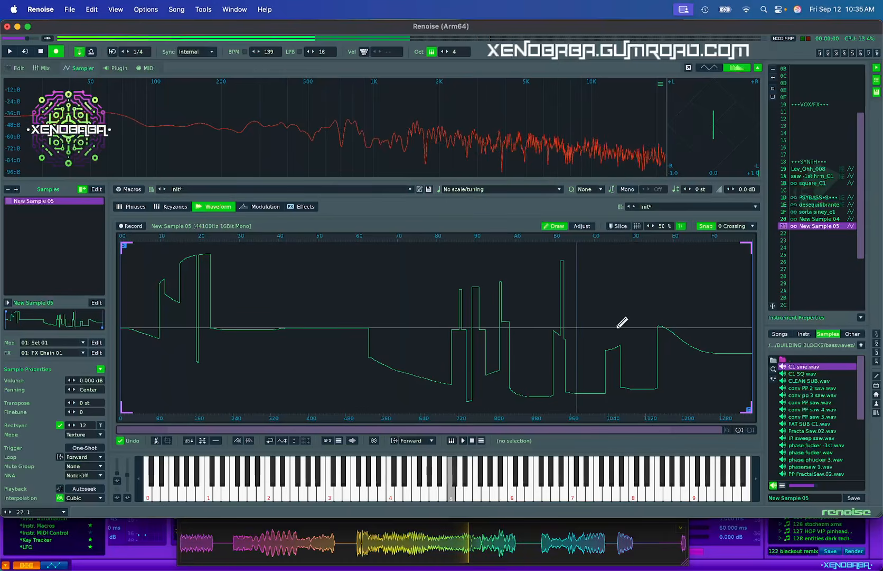
{"action": "mouse_move", "coordinate": [148, 325]}
{"action": "left_mouse_down"}
{"action": "mouse_move", "coordinate": [418, 305]}
{"action": "mouse_move", "coordinate": [737, 330]}
{"action": "left_mouse_up"}
{"action": "mouse_move", "coordinate": [143, 319]}
{"action": "left_mouse_down"}
{"action": "mouse_move", "coordinate": [204, 256]}
{"action": "mouse_move", "coordinate": [258, 347]}
{"action": "mouse_move", "coordinate": [359, 392]}
{"action": "mouse_move", "coordinate": [436, 402]}
{"action": "mouse_move", "coordinate": [501, 323]}
{"action": "mouse_move", "coordinate": [582, 335]}
{"action": "mouse_move", "coordinate": [682, 306]}
{"action": "mouse_move", "coordinate": [759, 311]}
{"action": "left_mouse_up"}
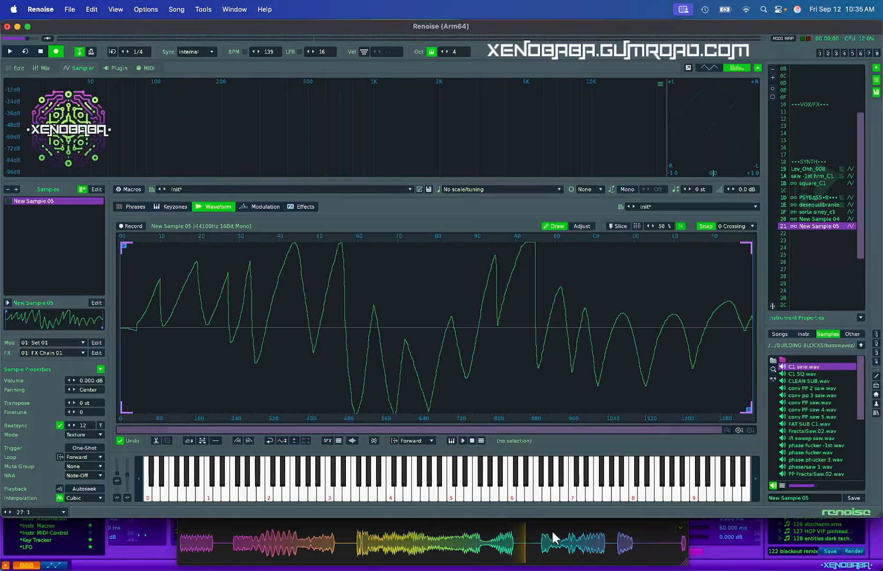
Step: Switch to Rolling Sampler, select the longest recorded passage and load it into empty instrument slot 22 in Renoise
{"action": "left_click", "coordinate": [350, 547]}
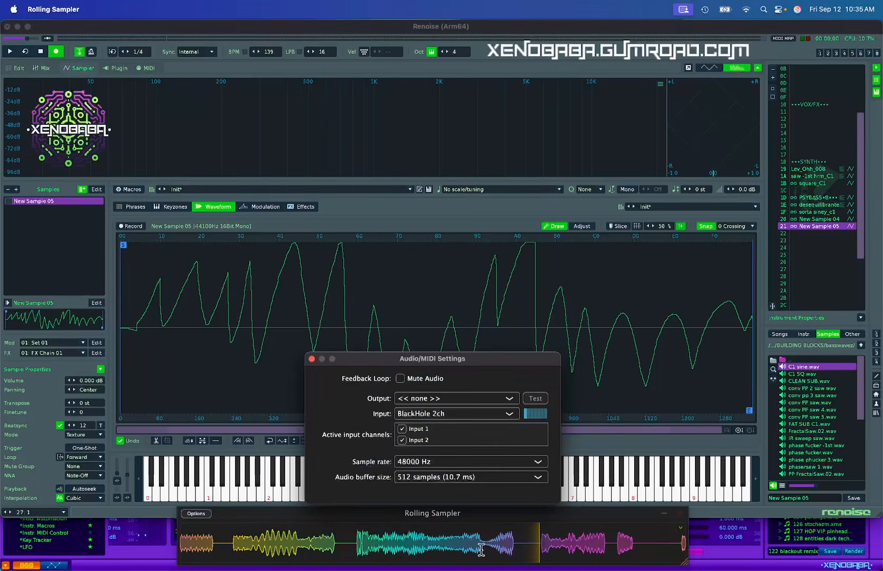
{"action": "left_click", "coordinate": [311, 359]}
{"action": "left_click_drag", "start_coordinate": [359, 539], "coordinate": [514, 541]}
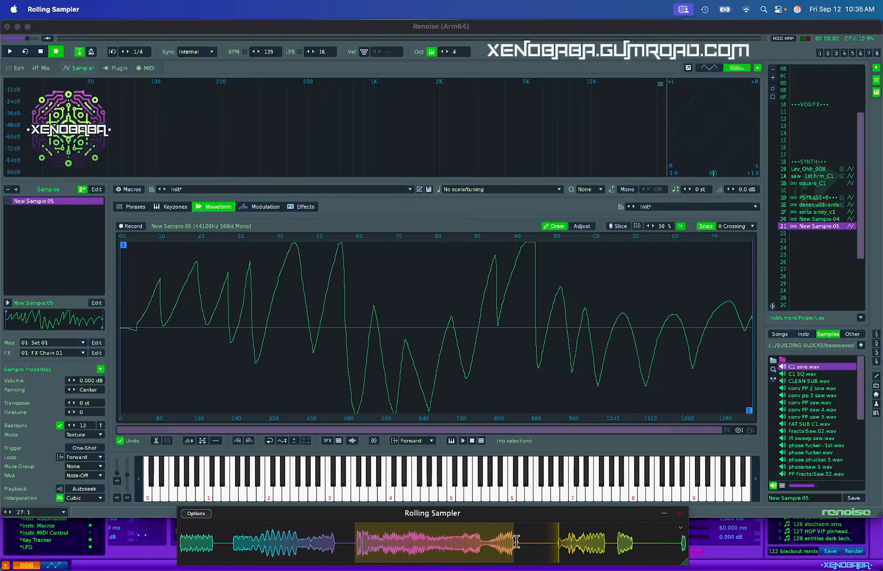
{"action": "left_click", "coordinate": [810, 234]}
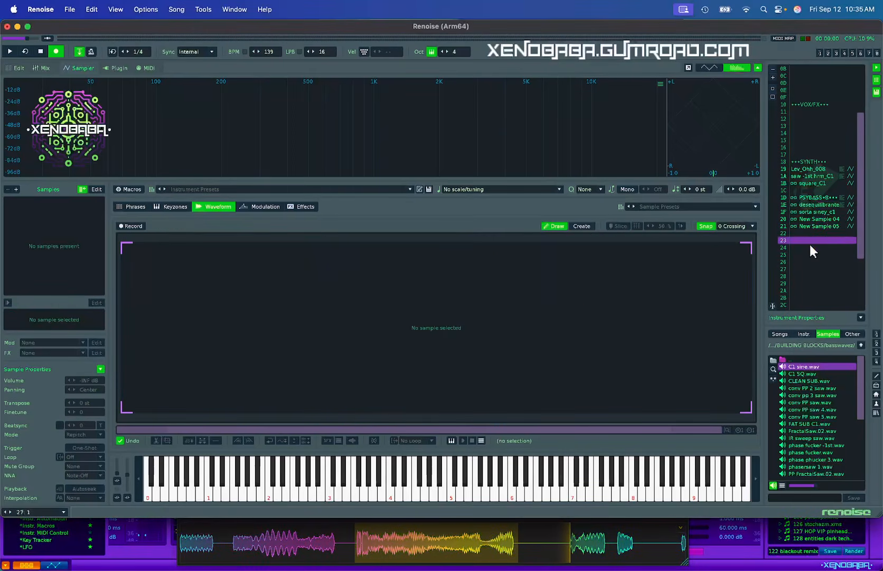
{"action": "left_click_drag", "start_coordinate": [545, 487], "coordinate": [825, 233]}
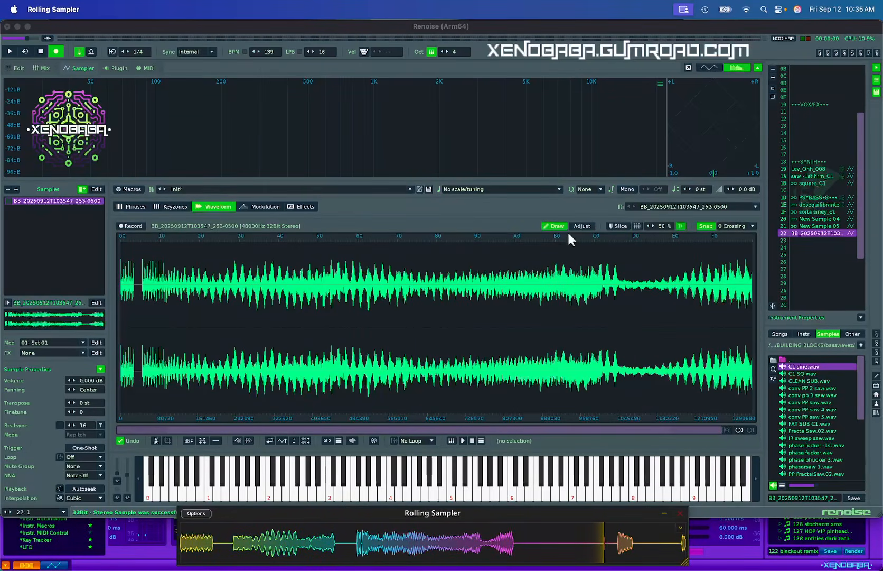
Step: Correct the DC offset of the whole recorded sample and maximize its level, auditioning the result
{"action": "left_click", "coordinate": [550, 224]}
{"action": "left_click", "coordinate": [361, 345]}
{"action": "key", "text": "q"}
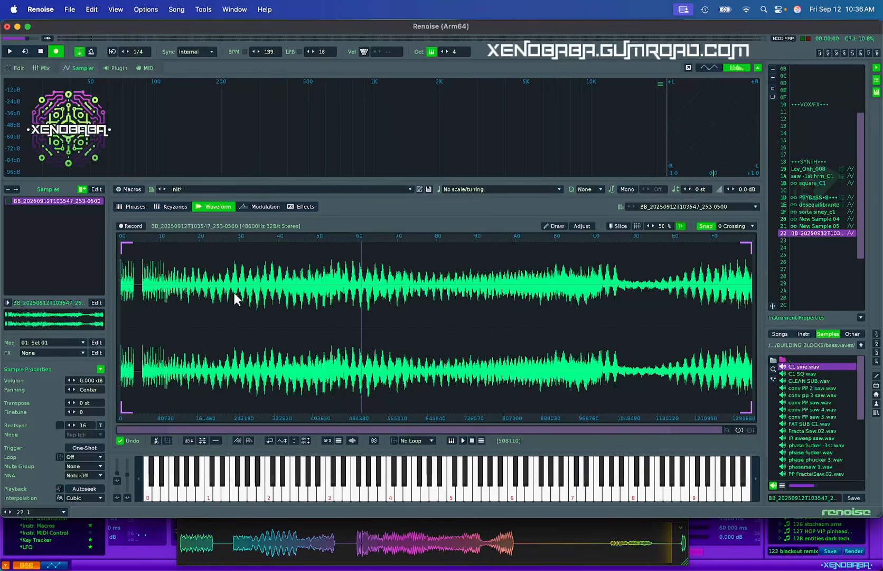
{"action": "left_click", "coordinate": [283, 439]}
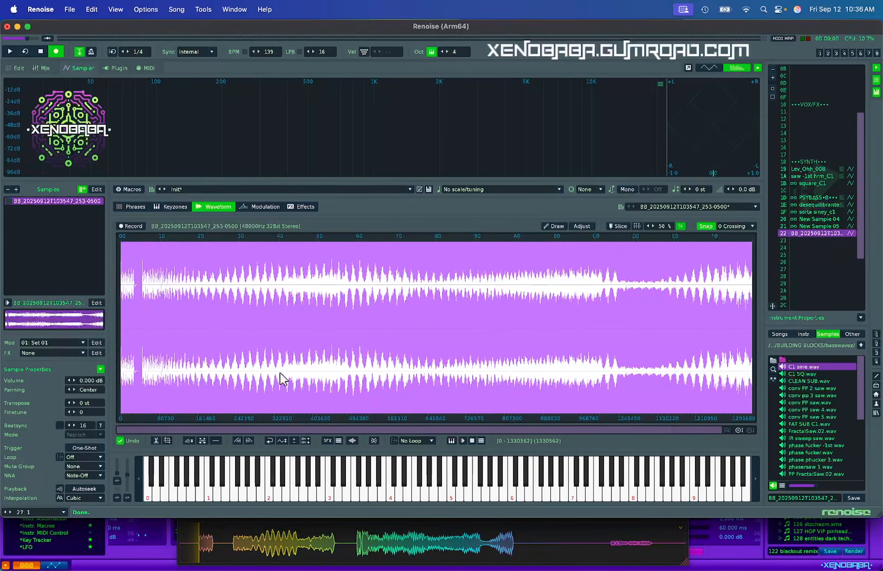
{"action": "key", "text": "q"}
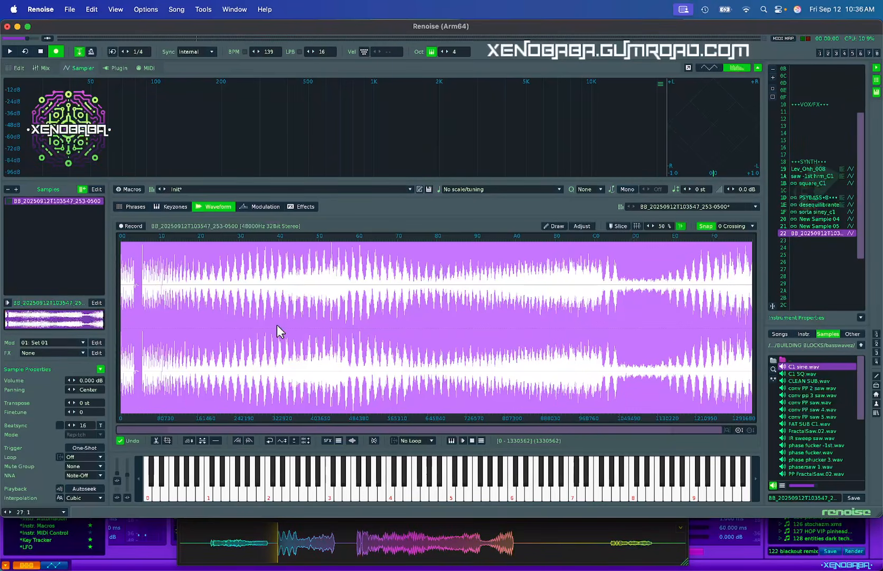
Step: Audition the recorded sample at lower pitches, bringing the keyboard octave down to 2
{"action": "key", "text": "KP_Divide"}
{"action": "key", "text": "z"}
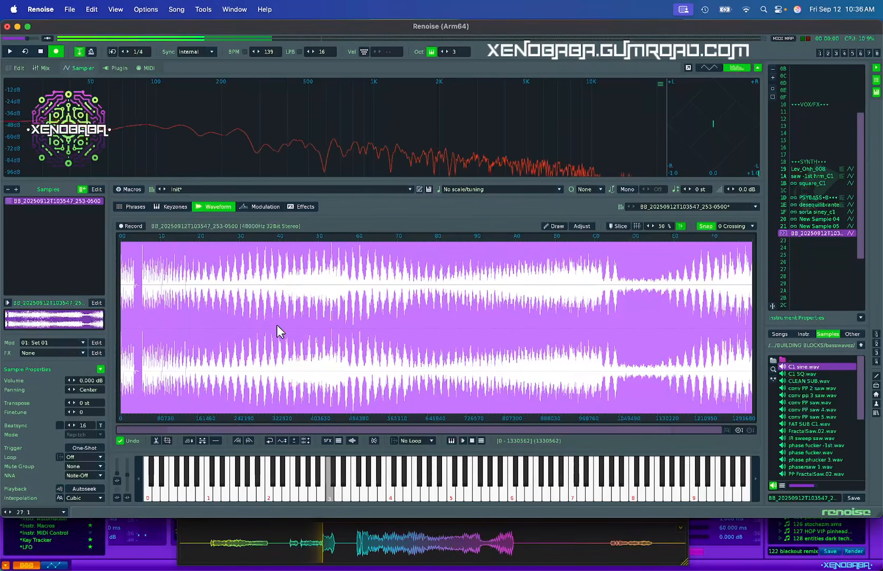
{"action": "key", "text": "KP_Divide"}
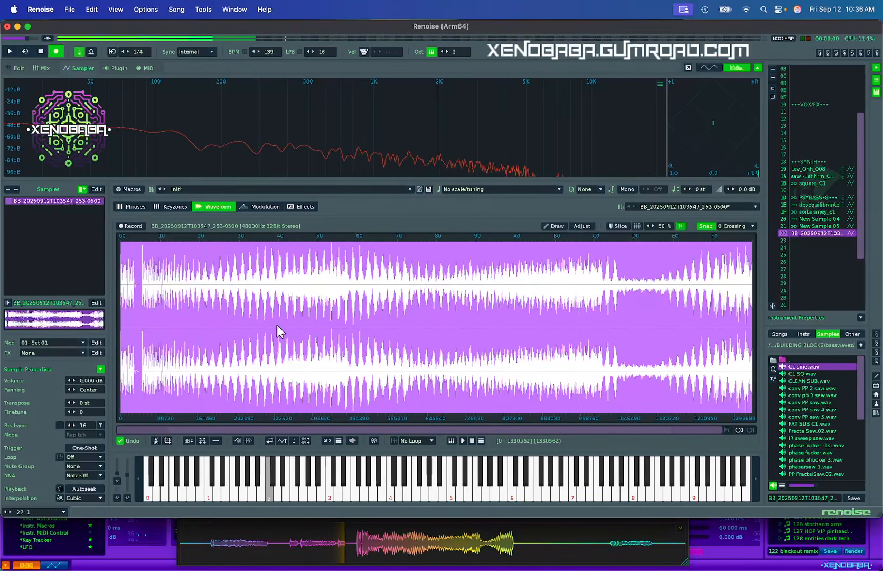
Step: Delete the recorded sample's opening section, about 145329 samples long, and raise the sample volume to 6.000 dB
{"action": "left_click_drag", "start_coordinate": [191, 318], "coordinate": [3, 323]}
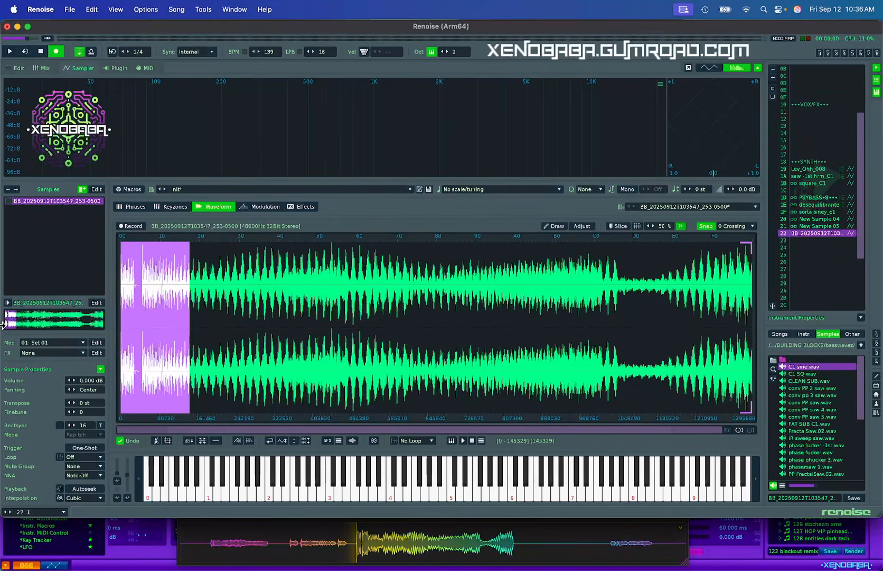
{"action": "key", "text": "Delete"}
{"action": "key", "text": "z"}
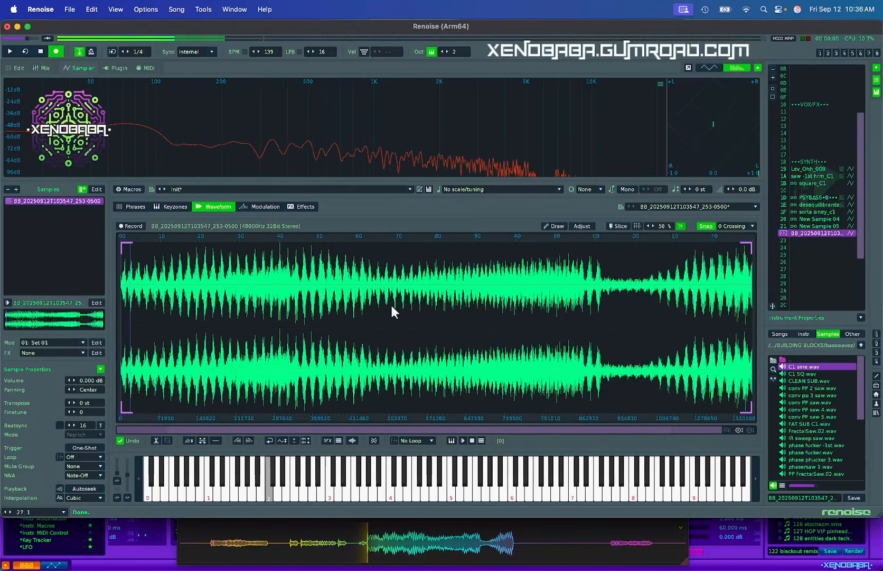
{"action": "double_click", "coordinate": [92, 380]}
{"action": "key", "text": "z"}
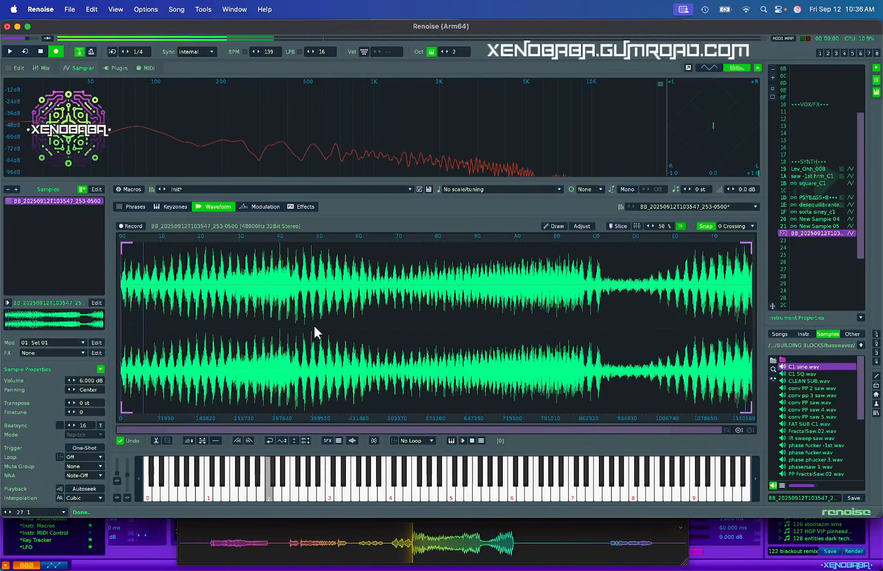
Step: Raise the keyboard octave to 6 and audition the trimmed recording at higher pitches
{"action": "key", "text": "q"}
{"action": "key", "text": "KP_Multiply"}
{"action": "key", "text": "KP_Multiply"}
{"action": "key", "text": "q"}
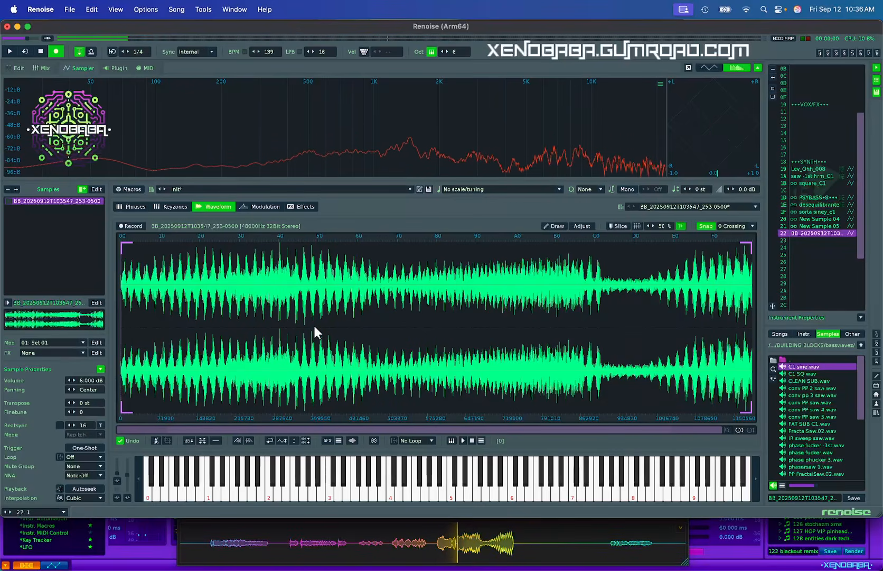
{"action": "key", "text": "z"}
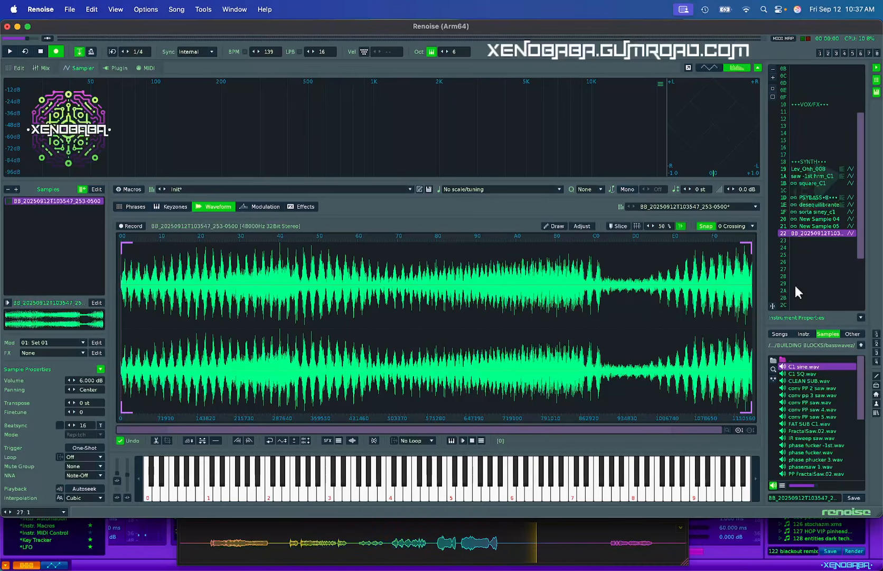
Step: Add a DC Offset effect with Auto DC enabled to New Sample 05 and place it before the Gainer
{"action": "key", "text": "alt+Up"}
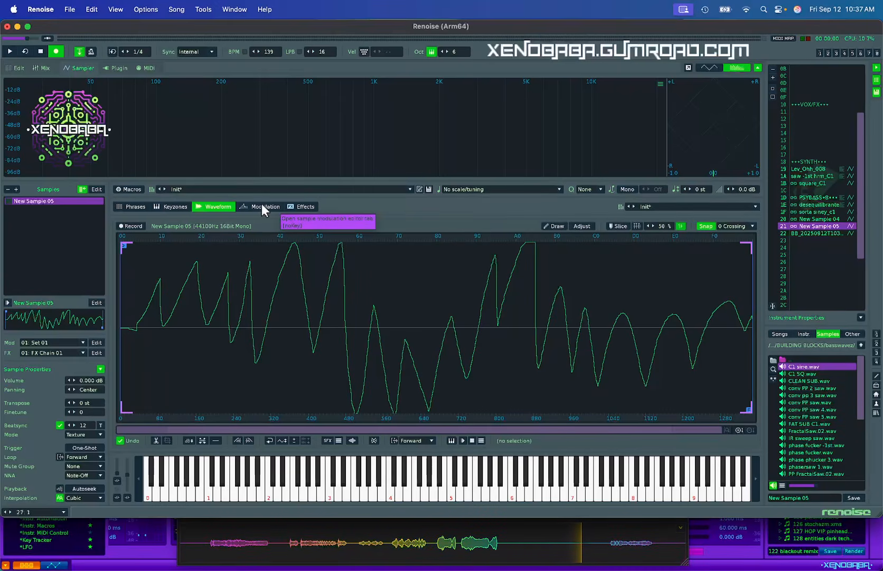
{"action": "left_click", "coordinate": [312, 205]}
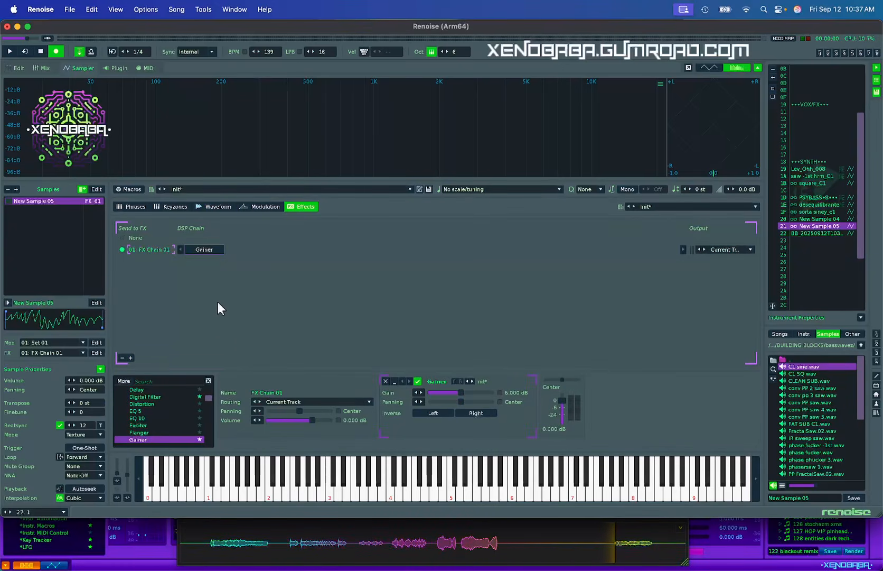
{"action": "scroll", "coordinate": [161, 434], "scroll_direction": "up", "scroll_amount": 1}
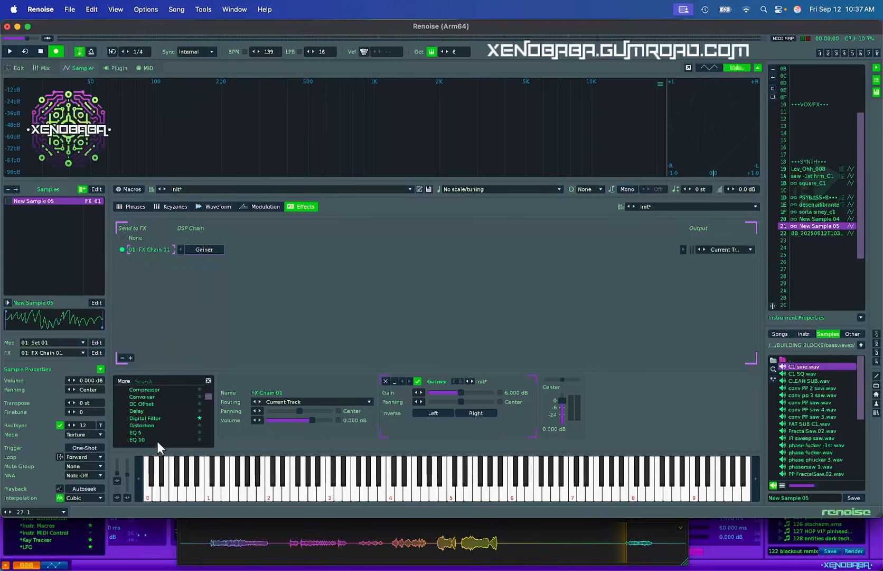
{"action": "double_click", "coordinate": [143, 402]}
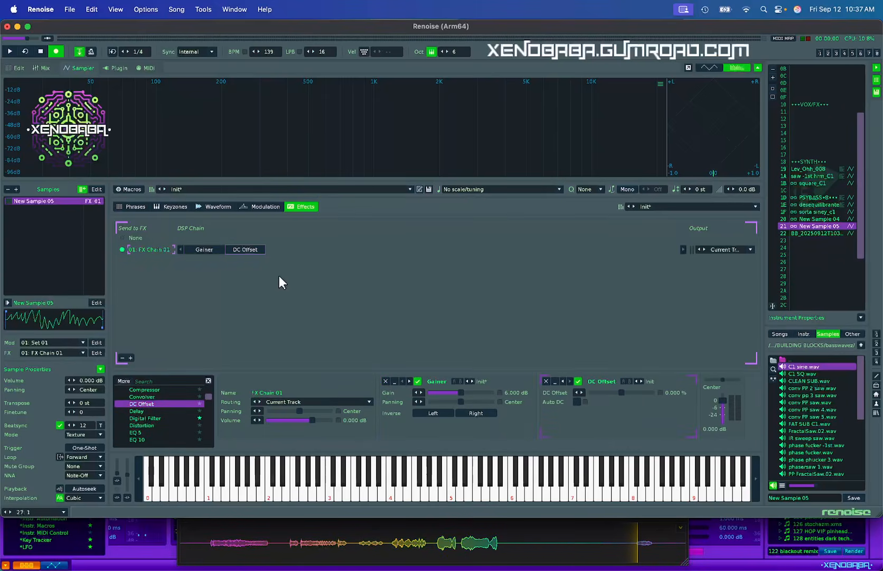
{"action": "left_click", "coordinate": [577, 402]}
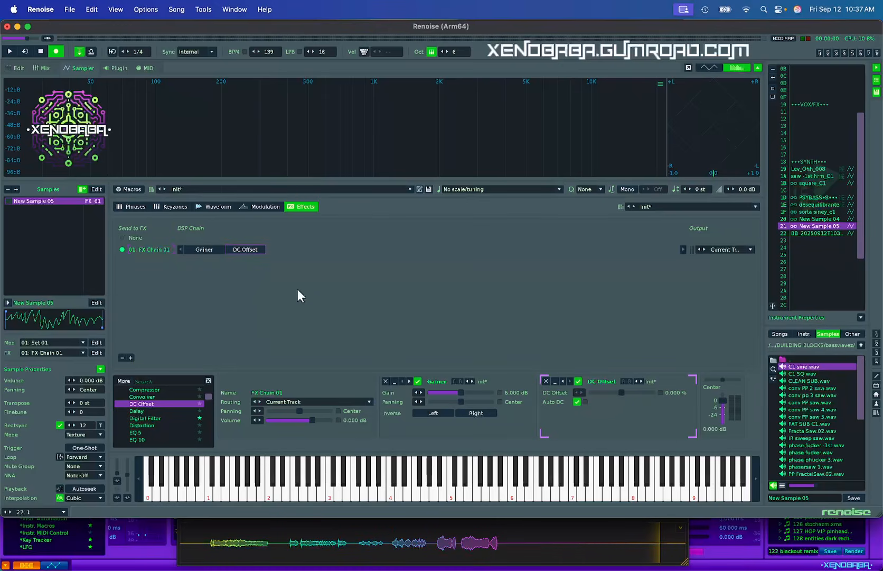
{"action": "left_click_drag", "start_coordinate": [255, 249], "coordinate": [196, 250]}
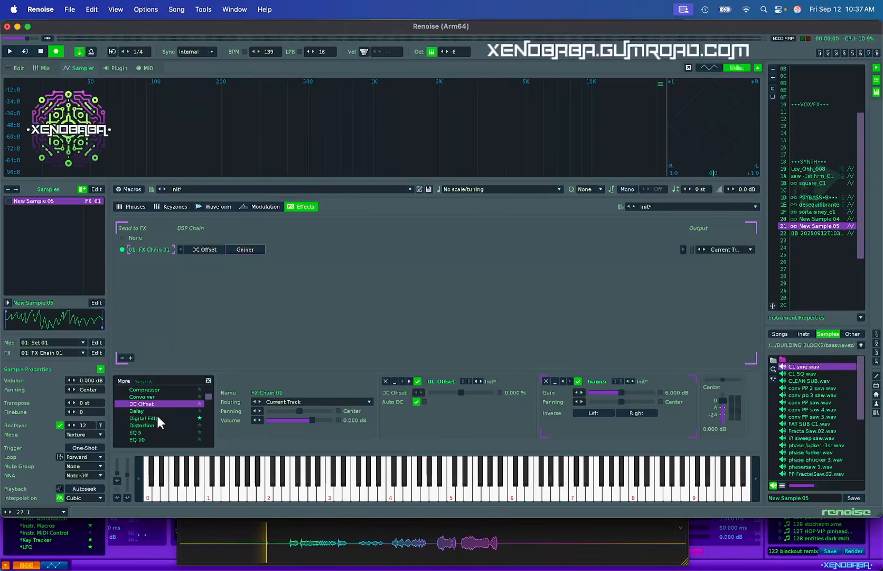
Step: Add a Splitter after the Gainer and load its bundled Parallel Reverb preset
{"action": "scroll", "coordinate": [157, 415], "scroll_direction": "up", "scroll_amount": 2}
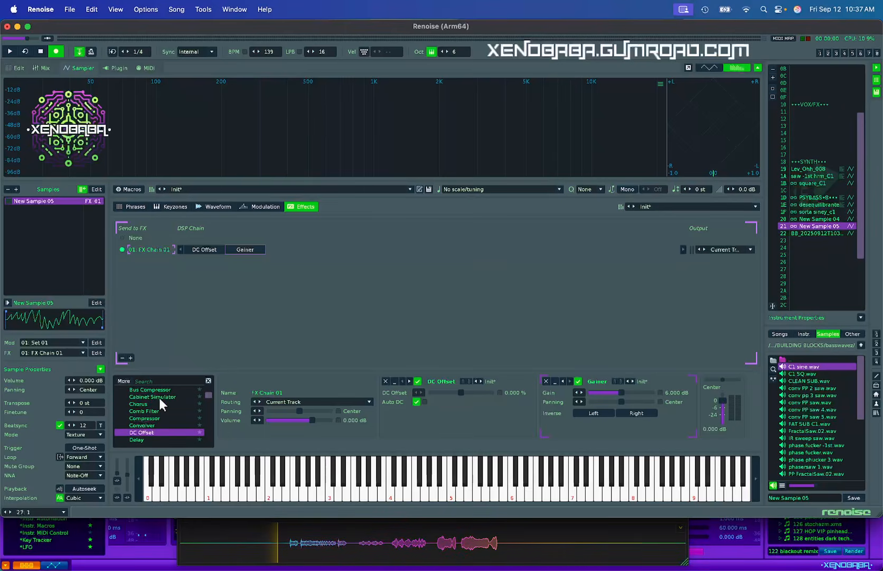
{"action": "scroll", "coordinate": [158, 402], "scroll_direction": "up", "scroll_amount": 5}
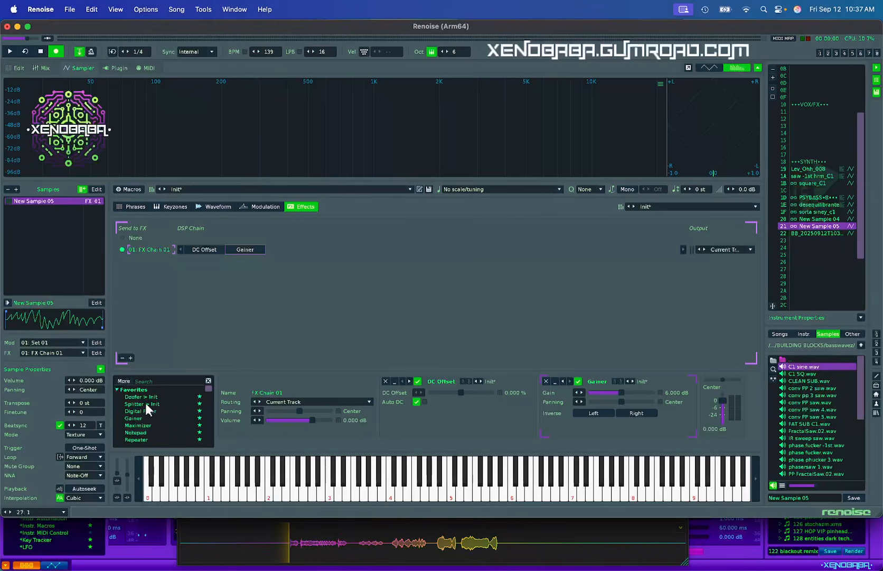
{"action": "double_click", "coordinate": [147, 404]}
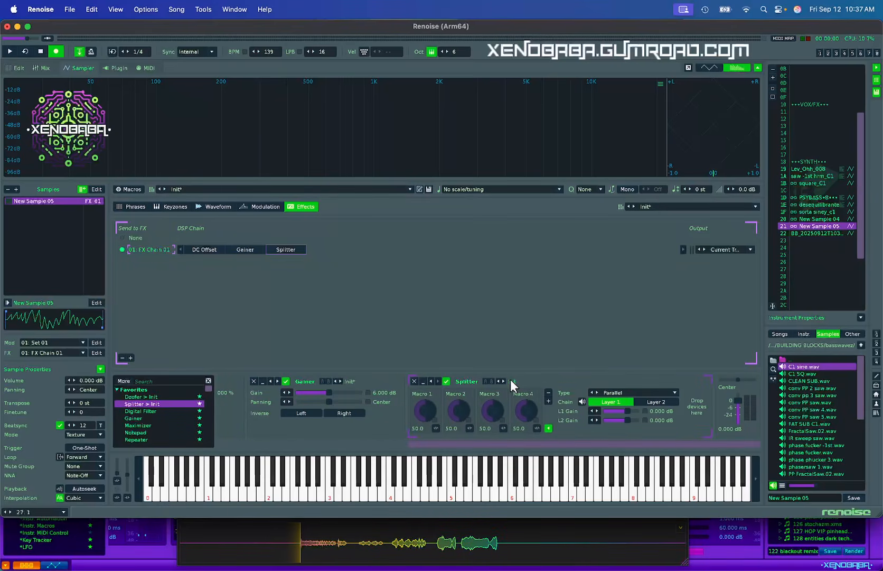
{"action": "left_click", "coordinate": [511, 381]}
{"action": "mouse_move", "coordinate": [543, 354]}
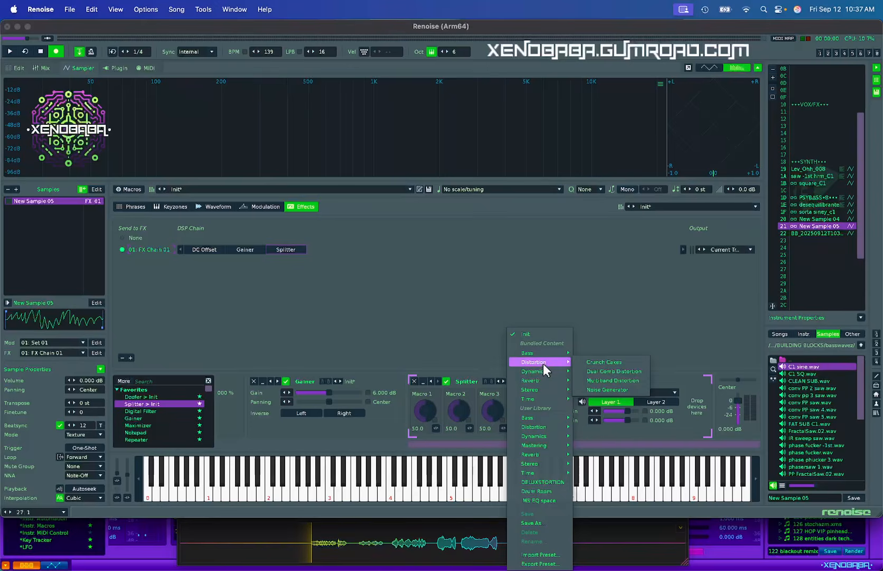
{"action": "mouse_move", "coordinate": [547, 380]}
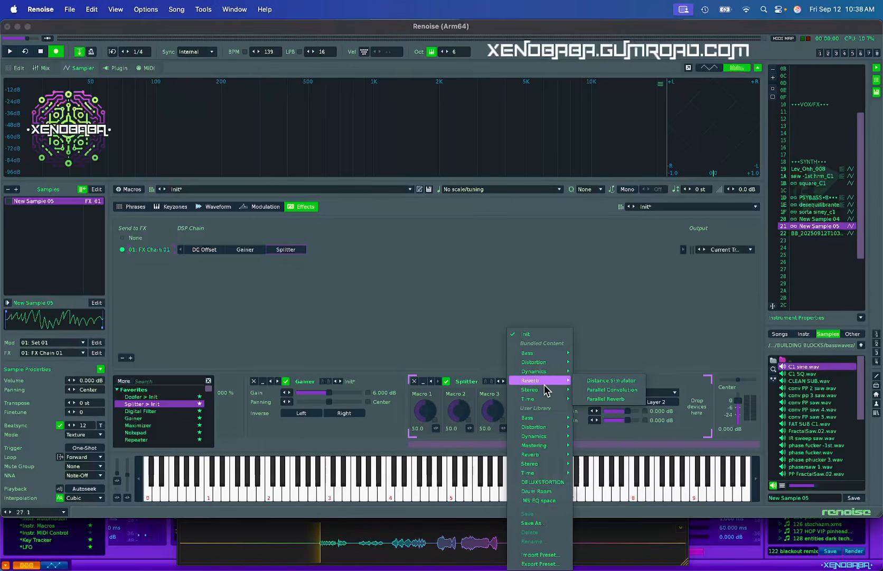
{"action": "left_click", "coordinate": [600, 398]}
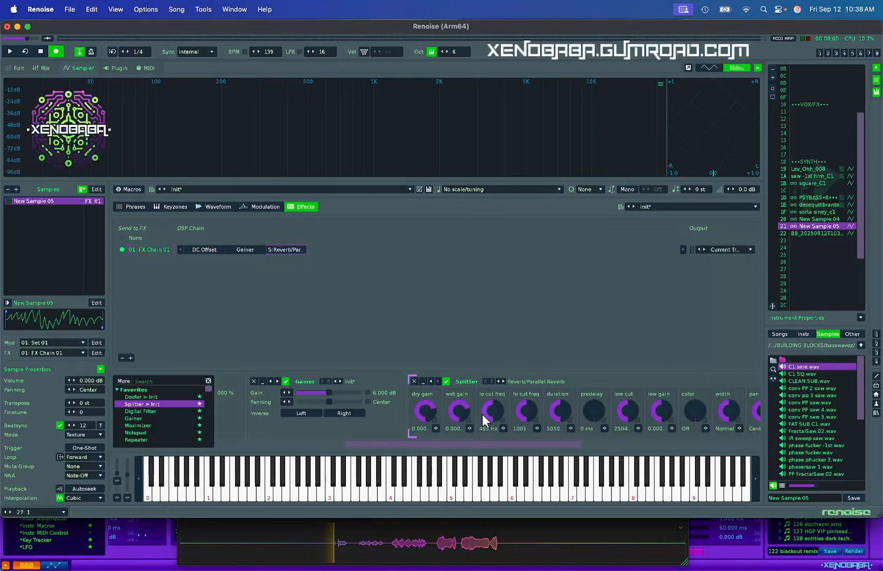
Step: Set the reverb's wet gain to -1.09, lo cut 84 Hz, hi cut 8811, duration 7743, low cut 1786 and low gain -6.19 while auditioning
{"action": "scroll", "coordinate": [468, 409], "scroll_direction": "right", "scroll_amount": 3}
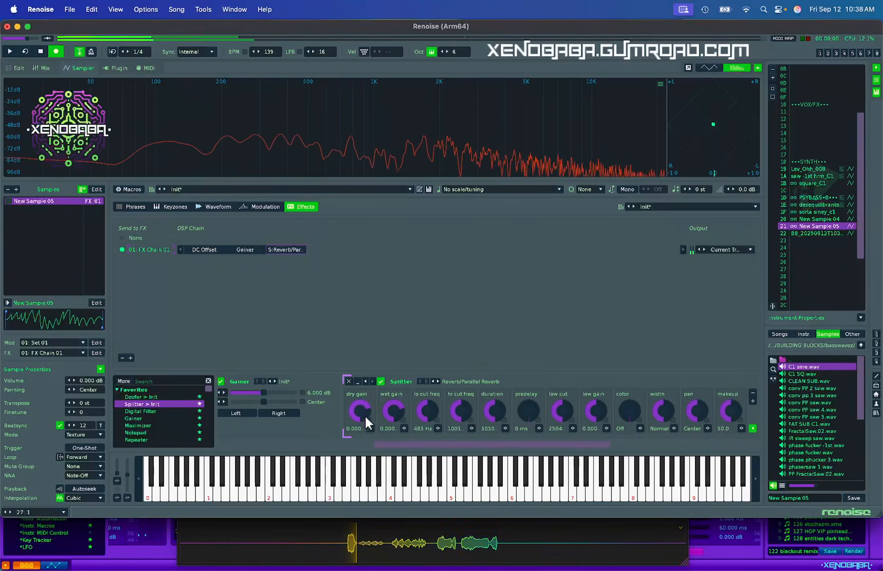
{"action": "left_click_drag", "start_coordinate": [428, 410], "coordinate": [461, 415]}
{"action": "key", "text": "z"}
{"action": "left_click_drag", "start_coordinate": [393, 410], "coordinate": [394, 416]}
{"action": "left_click_drag", "start_coordinate": [496, 410], "coordinate": [462, 414]}
{"action": "scroll", "coordinate": [495, 411], "scroll_direction": "right", "scroll_amount": 5}
{"action": "scroll", "coordinate": [495, 412], "scroll_direction": "left", "scroll_amount": 2}
{"action": "key", "text": "z"}
{"action": "left_click_drag", "start_coordinate": [329, 410], "coordinate": [360, 411]}
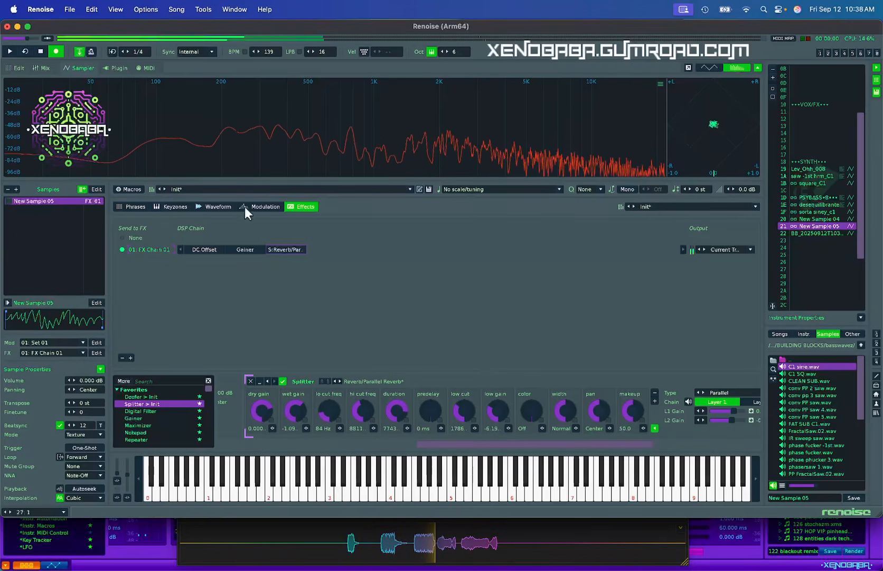
Step: Return to the waveform of New Sample 05, set its beatsync to 108 lines and audition it
{"action": "left_click", "coordinate": [221, 207]}
{"action": "left_click_drag", "start_coordinate": [87, 427], "coordinate": [85, 422]}
{"action": "key", "text": "z"}
{"action": "mouse_move", "coordinate": [141, 338]}
{"action": "left_mouse_down"}
{"action": "mouse_move", "coordinate": [85, 337]}
{"action": "mouse_move", "coordinate": [165, 322]}
{"action": "left_mouse_up"}
{"action": "left_click", "coordinate": [313, 319]}
Step: With drawing enabled, redraw the waveform as a gentle smooth curve and lower the keyboard octave to 4
{"action": "left_click", "coordinate": [557, 225]}
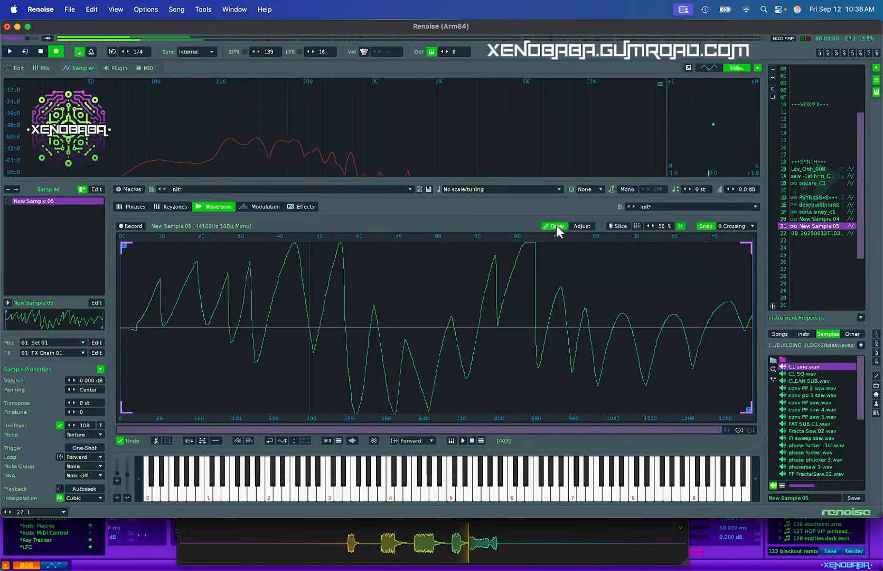
{"action": "mouse_move", "coordinate": [151, 327]}
{"action": "left_mouse_down"}
{"action": "mouse_move", "coordinate": [574, 360]}
{"action": "mouse_move", "coordinate": [741, 319]}
{"action": "left_mouse_up"}
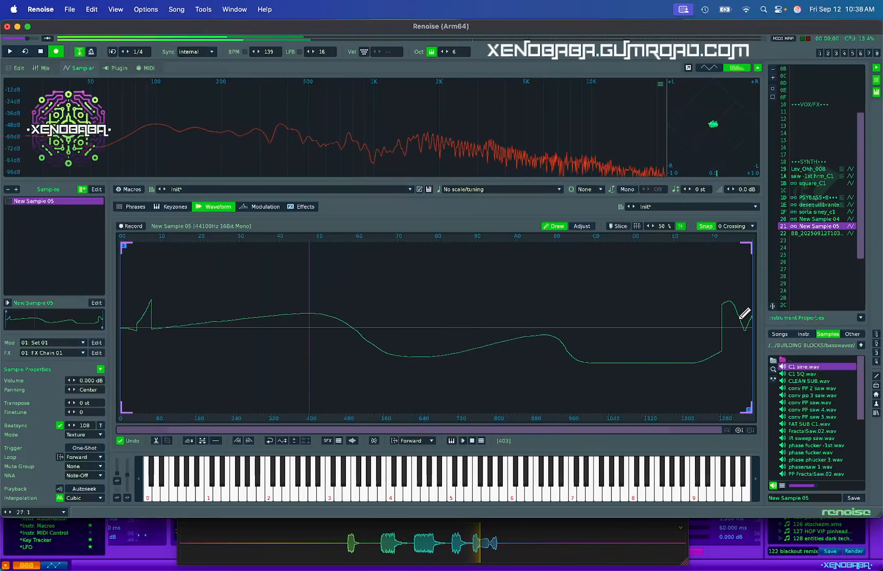
{"action": "key", "text": "KP_Divide"}
{"action": "key", "text": "KP_Divide"}
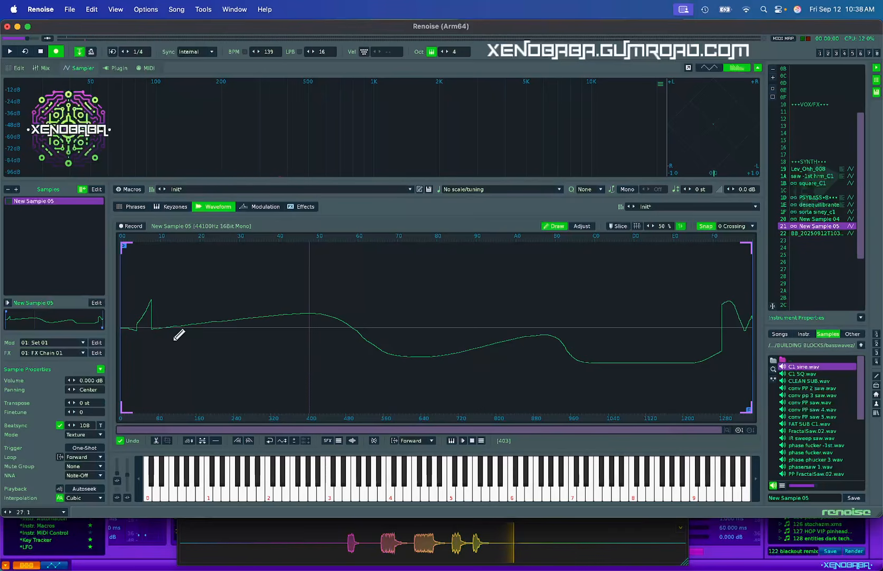
Step: Reshape the waveform into two broad humps and set the beatsync to 232 lines while auditioning
{"action": "key", "text": "z"}
{"action": "mouse_move", "coordinate": [134, 320]}
{"action": "left_mouse_down"}
{"action": "mouse_move", "coordinate": [256, 288]}
{"action": "mouse_move", "coordinate": [391, 296]}
{"action": "mouse_move", "coordinate": [476, 329]}
{"action": "mouse_move", "coordinate": [485, 296]}
{"action": "mouse_move", "coordinate": [735, 316]}
{"action": "mouse_move", "coordinate": [424, 374]}
{"action": "mouse_move", "coordinate": [263, 289]}
{"action": "mouse_move", "coordinate": [144, 339]}
{"action": "mouse_move", "coordinate": [219, 368]}
{"action": "mouse_move", "coordinate": [330, 297]}
{"action": "mouse_move", "coordinate": [688, 294]}
{"action": "mouse_move", "coordinate": [585, 265]}
{"action": "mouse_move", "coordinate": [469, 336]}
{"action": "mouse_move", "coordinate": [257, 320]}
{"action": "mouse_move", "coordinate": [168, 296]}
{"action": "mouse_move", "coordinate": [278, 349]}
{"action": "mouse_move", "coordinate": [558, 274]}
{"action": "mouse_move", "coordinate": [710, 349]}
{"action": "mouse_move", "coordinate": [693, 278]}
{"action": "mouse_move", "coordinate": [515, 316]}
{"action": "mouse_move", "coordinate": [180, 281]}
{"action": "mouse_move", "coordinate": [144, 310]}
{"action": "mouse_move", "coordinate": [160, 308]}
{"action": "left_mouse_up"}
{"action": "left_click_drag", "start_coordinate": [81, 425], "coordinate": [85, 423]}
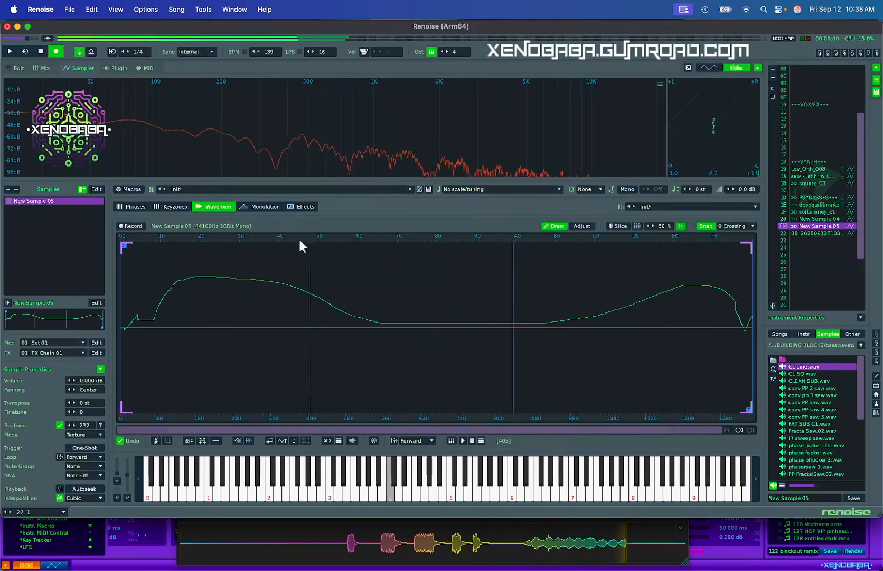
Step: Try other hand-drawn shapes across the waveform, including a series of rounded peaks with two square pulses
{"action": "mouse_move", "coordinate": [140, 331]}
{"action": "left_mouse_down"}
{"action": "mouse_move", "coordinate": [188, 287]}
{"action": "mouse_move", "coordinate": [322, 276]}
{"action": "mouse_move", "coordinate": [532, 282]}
{"action": "mouse_move", "coordinate": [604, 304]}
{"action": "mouse_move", "coordinate": [646, 363]}
{"action": "mouse_move", "coordinate": [526, 381]}
{"action": "mouse_move", "coordinate": [328, 294]}
{"action": "mouse_move", "coordinate": [128, 295]}
{"action": "mouse_move", "coordinate": [165, 388]}
{"action": "mouse_move", "coordinate": [381, 252]}
{"action": "mouse_move", "coordinate": [507, 290]}
{"action": "mouse_move", "coordinate": [461, 372]}
{"action": "mouse_move", "coordinate": [332, 340]}
{"action": "mouse_move", "coordinate": [201, 282]}
{"action": "mouse_move", "coordinate": [130, 340]}
{"action": "mouse_move", "coordinate": [291, 355]}
{"action": "mouse_move", "coordinate": [415, 281]}
{"action": "mouse_move", "coordinate": [400, 286]}
{"action": "mouse_move", "coordinate": [488, 268]}
{"action": "left_mouse_up"}
{"action": "mouse_move", "coordinate": [424, 250]}
{"action": "left_mouse_down"}
{"action": "mouse_move", "coordinate": [505, 324]}
{"action": "mouse_move", "coordinate": [547, 395]}
{"action": "mouse_move", "coordinate": [664, 285]}
{"action": "mouse_move", "coordinate": [716, 333]}
{"action": "mouse_move", "coordinate": [734, 371]}
{"action": "mouse_move", "coordinate": [735, 310]}
{"action": "mouse_move", "coordinate": [517, 323]}
{"action": "mouse_move", "coordinate": [223, 282]}
{"action": "mouse_move", "coordinate": [158, 320]}
{"action": "mouse_move", "coordinate": [253, 366]}
{"action": "mouse_move", "coordinate": [357, 319]}
{"action": "mouse_move", "coordinate": [760, 320]}
{"action": "mouse_move", "coordinate": [233, 311]}
{"action": "mouse_move", "coordinate": [132, 329]}
{"action": "mouse_move", "coordinate": [258, 299]}
{"action": "mouse_move", "coordinate": [319, 348]}
{"action": "mouse_move", "coordinate": [406, 319]}
{"action": "mouse_move", "coordinate": [730, 322]}
{"action": "left_mouse_up"}
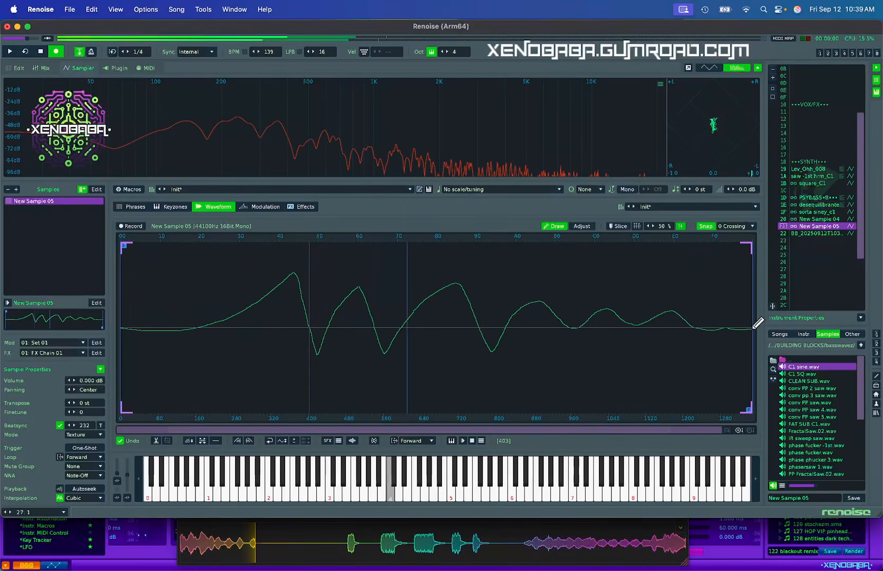
{"action": "left_click_drag", "start_coordinate": [457, 372], "coordinate": [473, 370]}
{"action": "left_click_drag", "start_coordinate": [634, 260], "coordinate": [661, 260]}
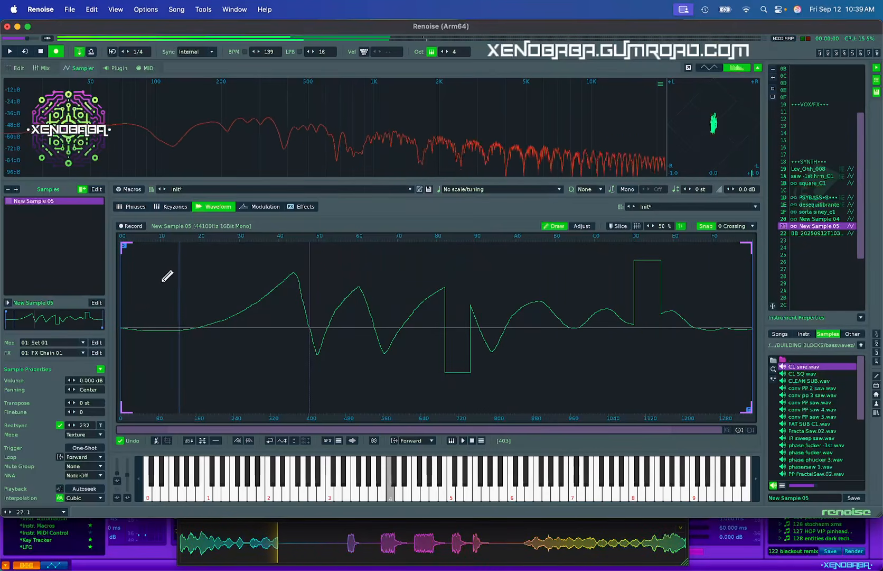
{"action": "mouse_move", "coordinate": [144, 329]}
{"action": "left_mouse_down"}
{"action": "mouse_move", "coordinate": [333, 313]}
{"action": "mouse_move", "coordinate": [541, 266]}
{"action": "mouse_move", "coordinate": [700, 338]}
{"action": "mouse_move", "coordinate": [750, 325]}
{"action": "mouse_move", "coordinate": [684, 341]}
{"action": "mouse_move", "coordinate": [416, 295]}
{"action": "mouse_move", "coordinate": [160, 286]}
{"action": "mouse_move", "coordinate": [222, 296]}
{"action": "mouse_move", "coordinate": [657, 298]}
{"action": "mouse_move", "coordinate": [625, 381]}
{"action": "mouse_move", "coordinate": [325, 302]}
{"action": "mouse_move", "coordinate": [392, 358]}
{"action": "mouse_move", "coordinate": [343, 282]}
{"action": "mouse_move", "coordinate": [180, 282]}
{"action": "mouse_move", "coordinate": [363, 271]}
{"action": "mouse_move", "coordinate": [392, 300]}
{"action": "left_mouse_up"}
Step: Add a volume AHDSR with attack 1.136 s, decay 2.000 s, sustain 0.960, release 4.638 s and release curve -0.170, and audition it
{"action": "left_click", "coordinate": [279, 206]}
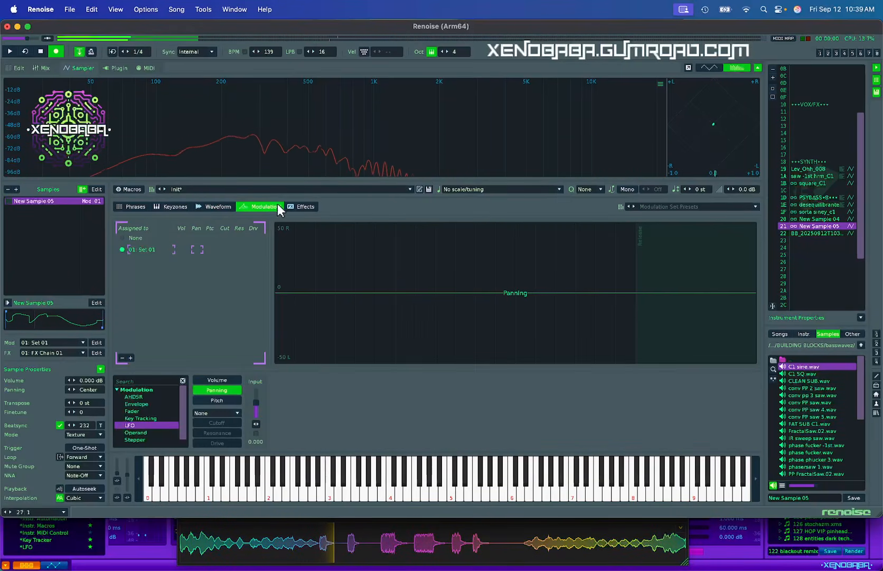
{"action": "double_click", "coordinate": [136, 396]}
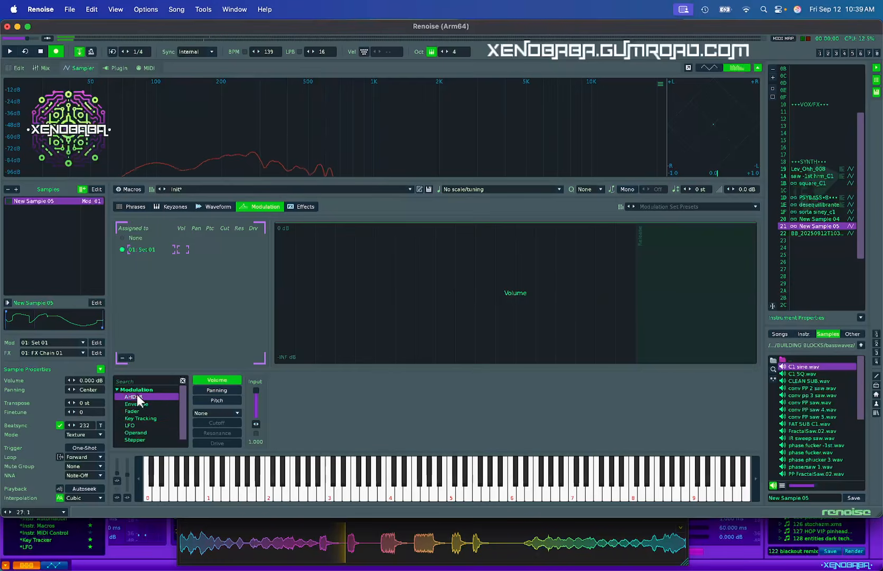
{"action": "left_click_drag", "start_coordinate": [375, 393], "coordinate": [379, 392]}
{"action": "left_click_drag", "start_coordinate": [383, 429], "coordinate": [390, 430]}
{"action": "left_click_drag", "start_coordinate": [333, 430], "coordinate": [334, 434]}
{"action": "left_click_drag", "start_coordinate": [402, 428], "coordinate": [345, 436]}
{"action": "left_click_drag", "start_coordinate": [381, 392], "coordinate": [426, 419]}
{"action": "key", "text": "r"}
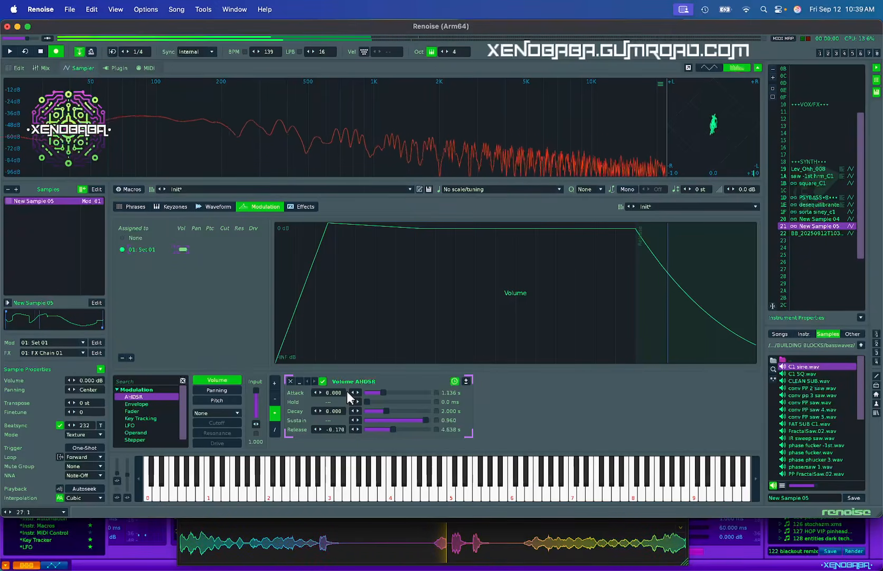
{"action": "key", "text": "v"}
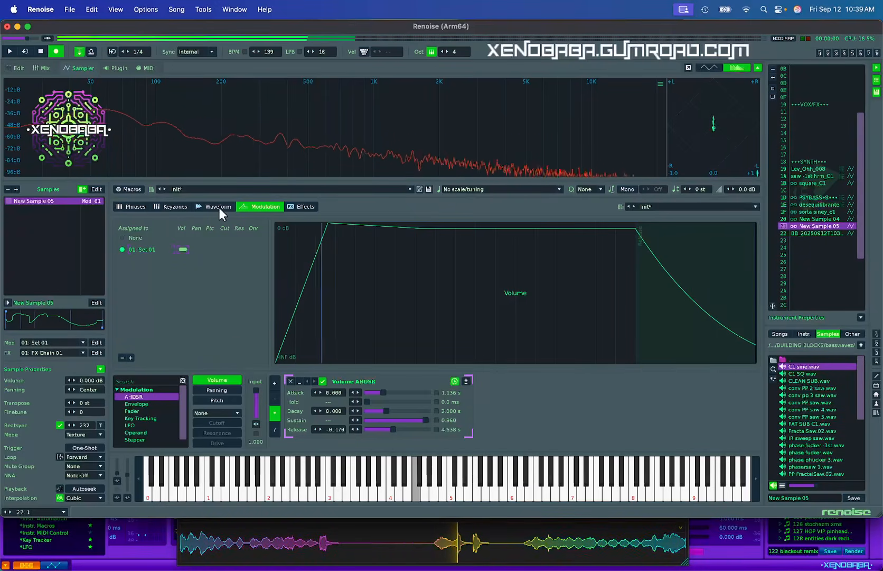
{"action": "key", "text": "e"}
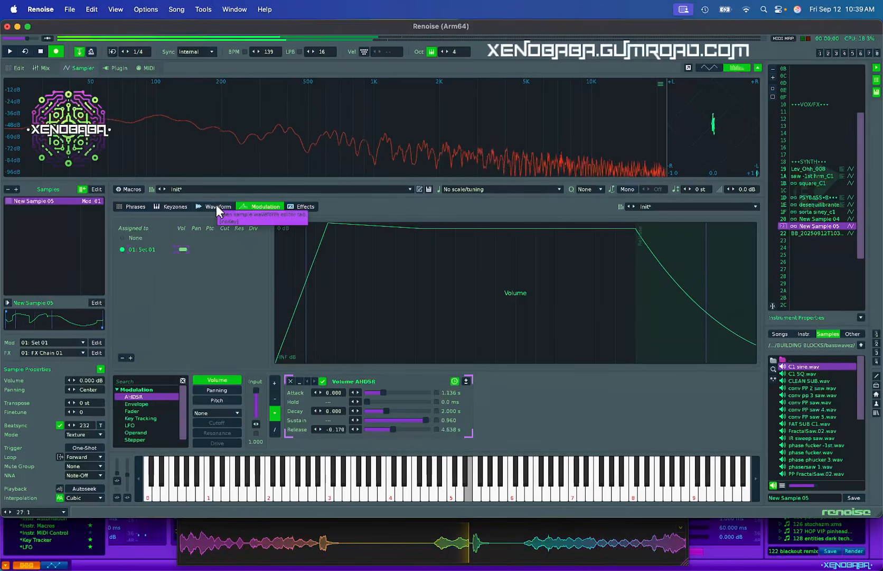
Step: Redraw the sample's waveform as a row of uneven square pulses ending in a smooth dip while auditioning
{"action": "left_click", "coordinate": [216, 205]}
{"action": "key", "text": "c"}
{"action": "mouse_move", "coordinate": [371, 308]}
{"action": "left_mouse_down"}
{"action": "mouse_move", "coordinate": [165, 335]}
{"action": "mouse_move", "coordinate": [329, 286]}
{"action": "mouse_move", "coordinate": [584, 345]}
{"action": "mouse_move", "coordinate": [615, 297]}
{"action": "mouse_move", "coordinate": [687, 261]}
{"action": "mouse_move", "coordinate": [733, 290]}
{"action": "mouse_move", "coordinate": [337, 273]}
{"action": "mouse_move", "coordinate": [215, 314]}
{"action": "mouse_move", "coordinate": [248, 343]}
{"action": "mouse_move", "coordinate": [374, 348]}
{"action": "mouse_move", "coordinate": [550, 318]}
{"action": "left_mouse_up"}
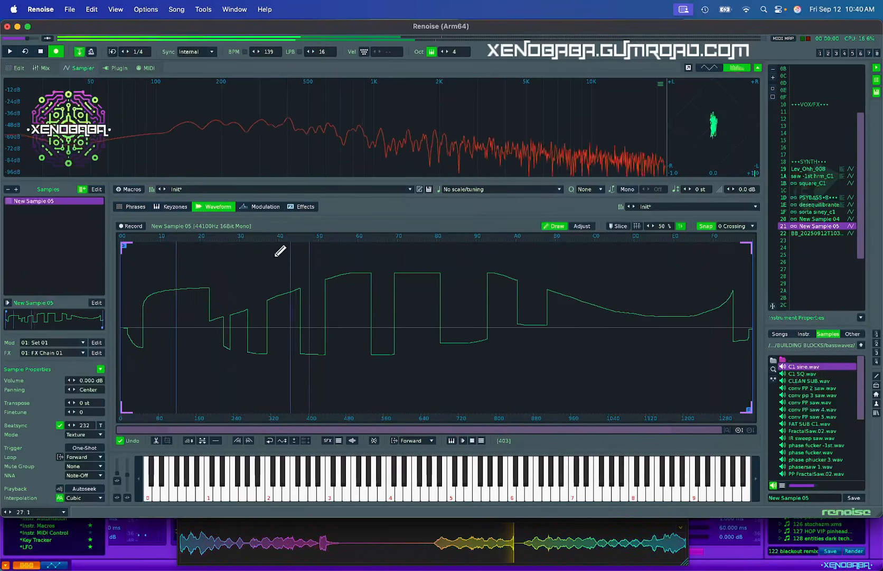
Step: Set the modulation set's filter to LP Clean and add an LFO to its Cutoff
{"action": "left_click", "coordinate": [268, 205]}
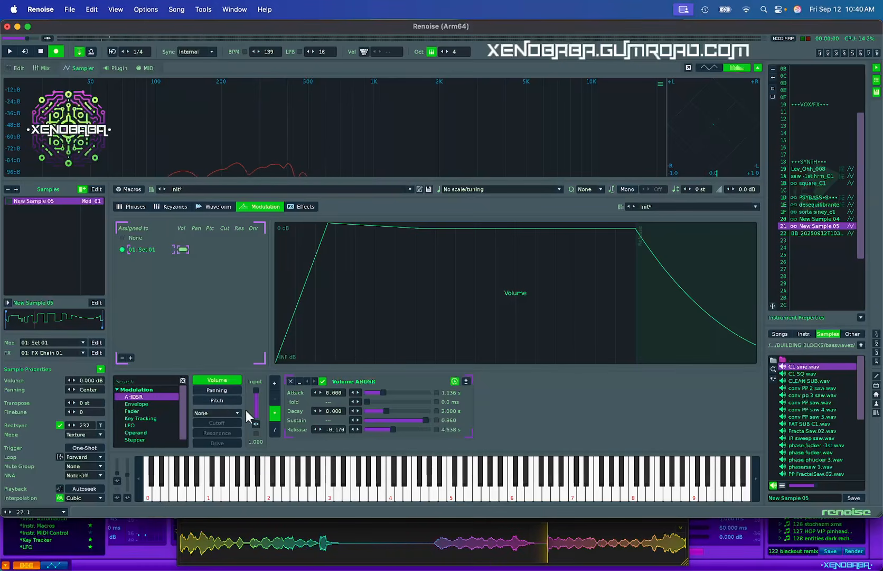
{"action": "left_click", "coordinate": [214, 413]}
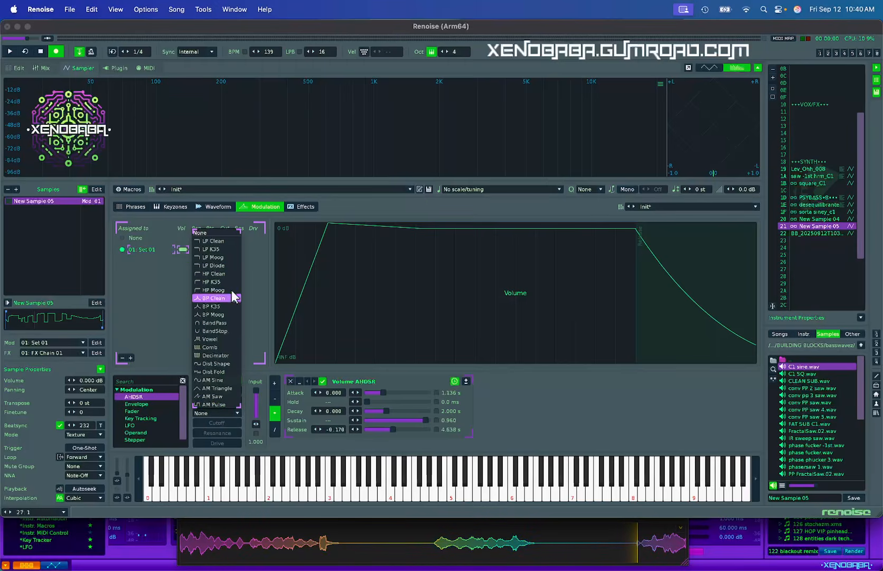
{"action": "left_click", "coordinate": [221, 240]}
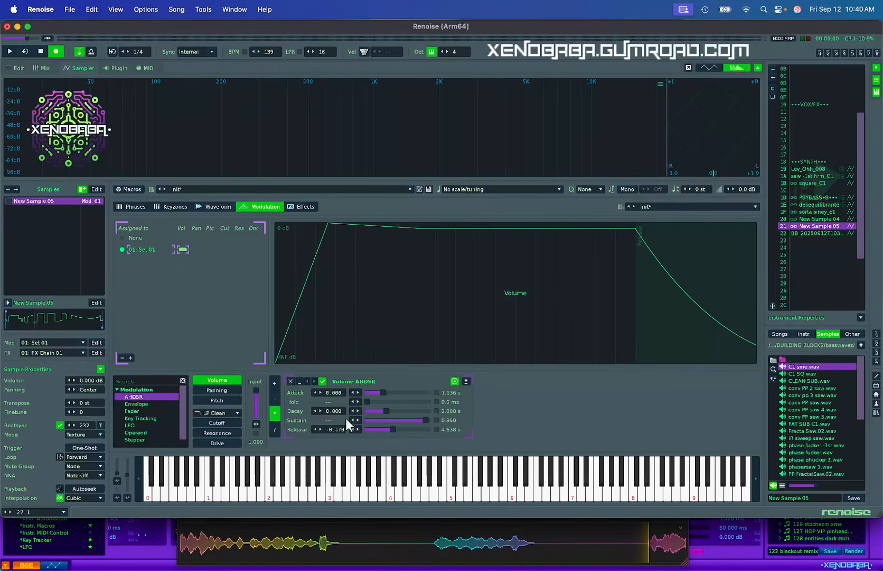
{"action": "left_click", "coordinate": [217, 422]}
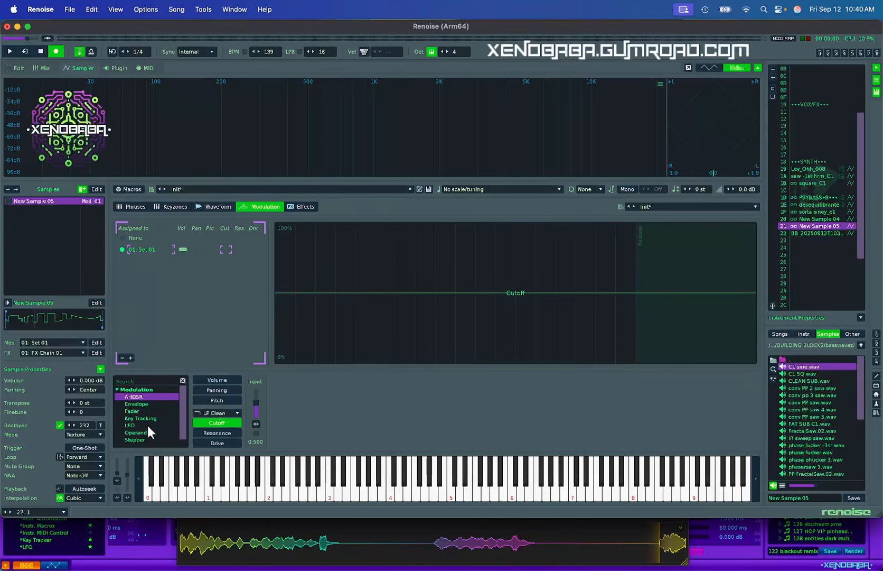
{"action": "double_click", "coordinate": [129, 425]}
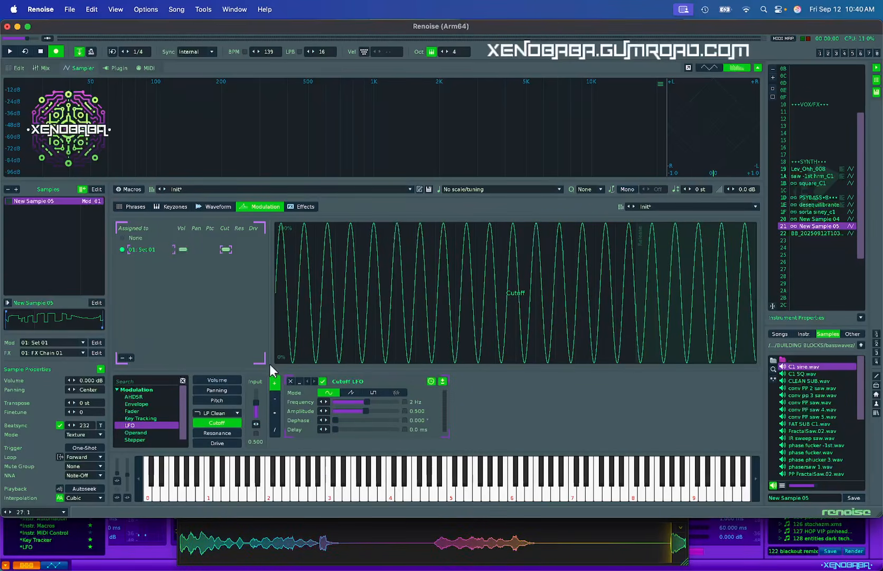
Step: Map the first instrument macro to the Cutoff LFO's Frequency and name it freq
{"action": "left_click", "coordinate": [131, 189]}
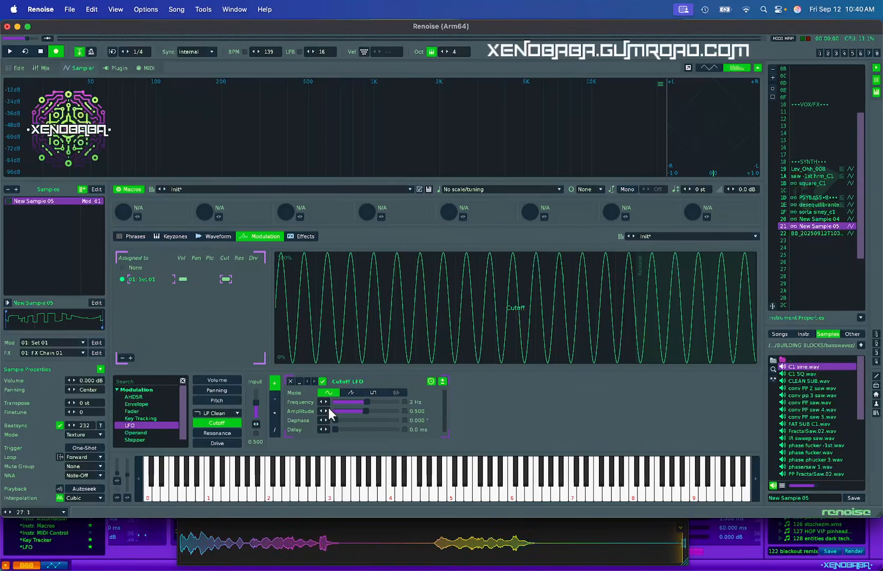
{"action": "left_click", "coordinate": [137, 216]}
{"action": "left_click", "coordinate": [359, 402]}
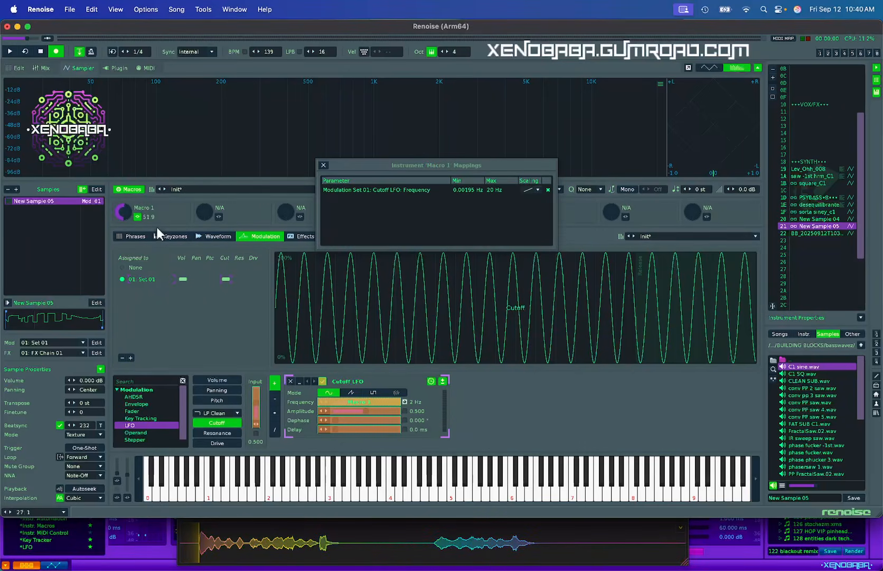
{"action": "double_click", "coordinate": [146, 207]}
{"action": "type", "text": "freq"}
{"action": "key", "text": "Return"}
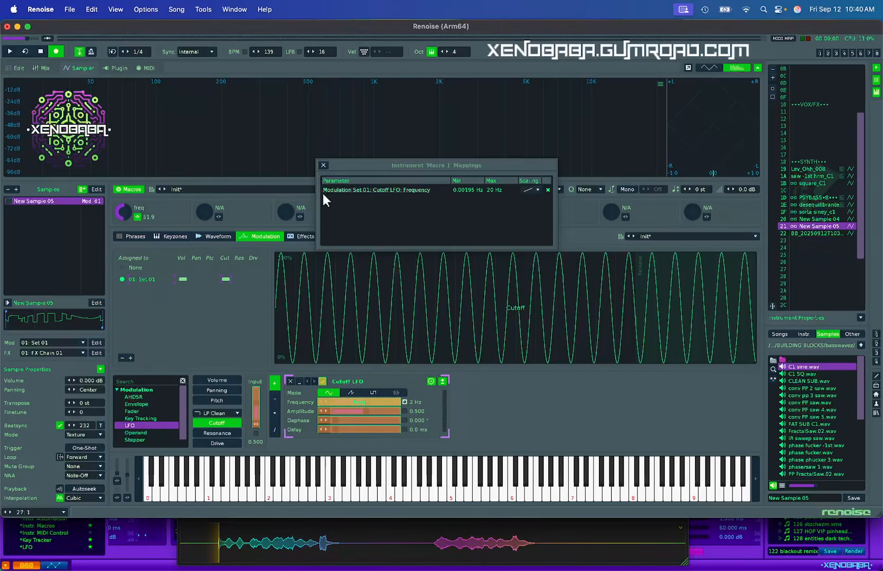
Step: Map the second macro to the Cutoff LFO's Amplitude and name it amp
{"action": "left_click", "coordinate": [219, 216]}
{"action": "left_click", "coordinate": [359, 410]}
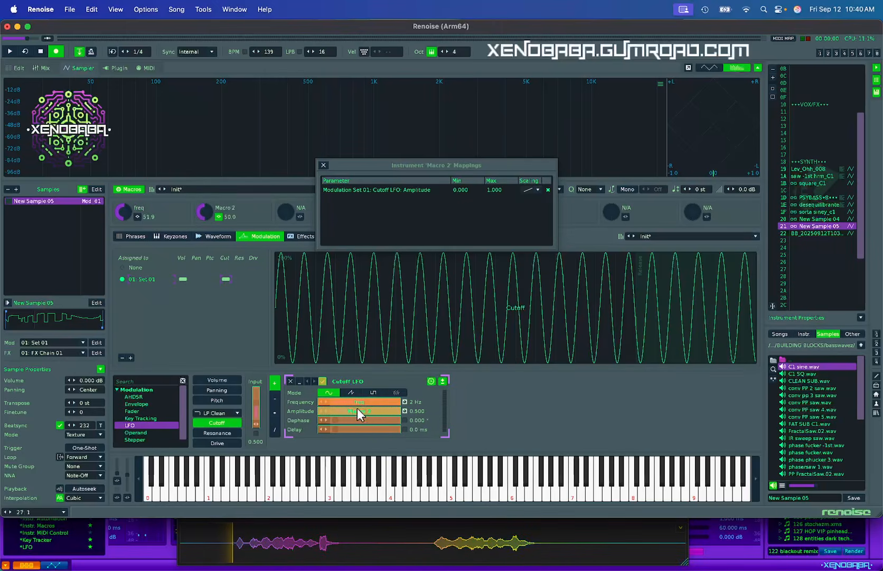
{"action": "double_click", "coordinate": [231, 207]}
{"action": "type", "text": "amp"}
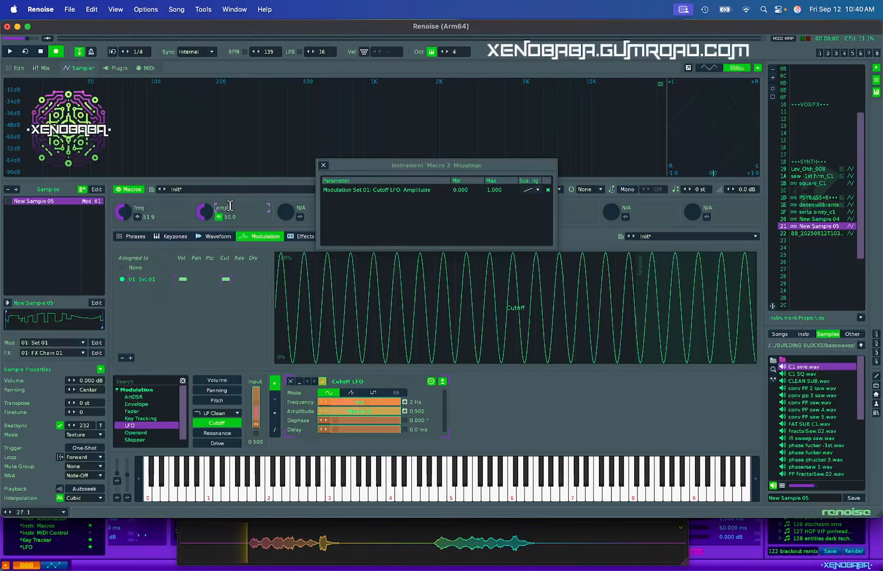
{"action": "key", "text": "Return"}
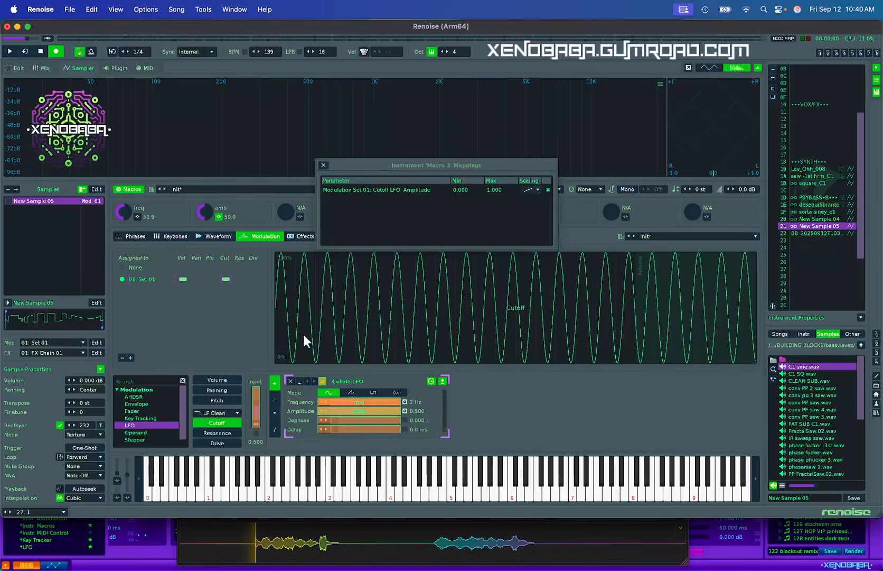
{"action": "left_click", "coordinate": [373, 419]}
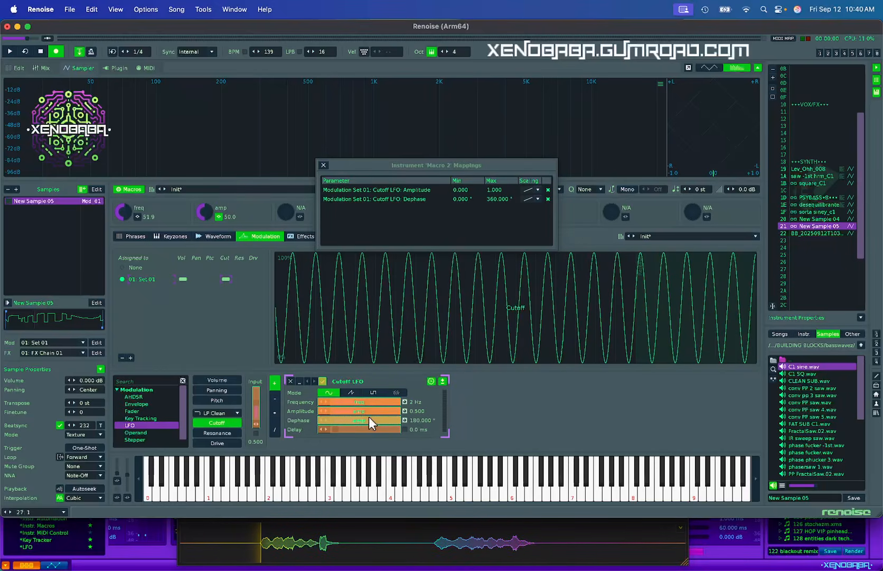
{"action": "left_click", "coordinate": [301, 216]}
{"action": "left_click", "coordinate": [219, 217]}
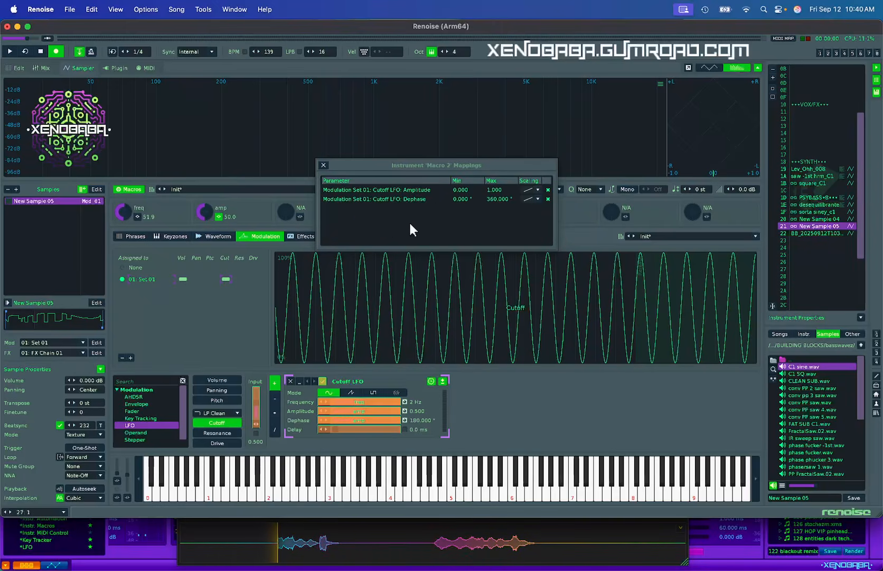
{"action": "left_click", "coordinate": [548, 199]}
Step: Map the third macro to the Cutoff LFO's Dephase and name it phase
{"action": "left_click", "coordinate": [302, 217]}
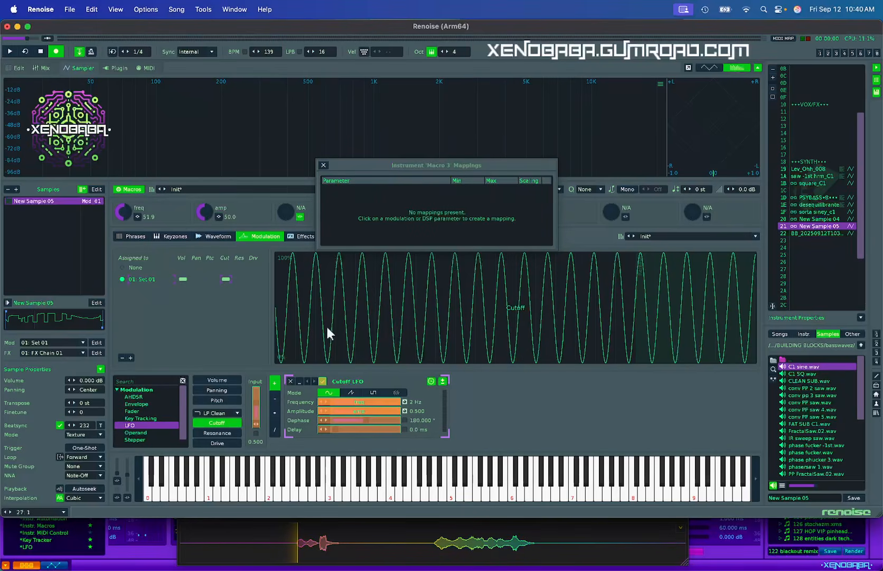
{"action": "left_click", "coordinate": [371, 419]}
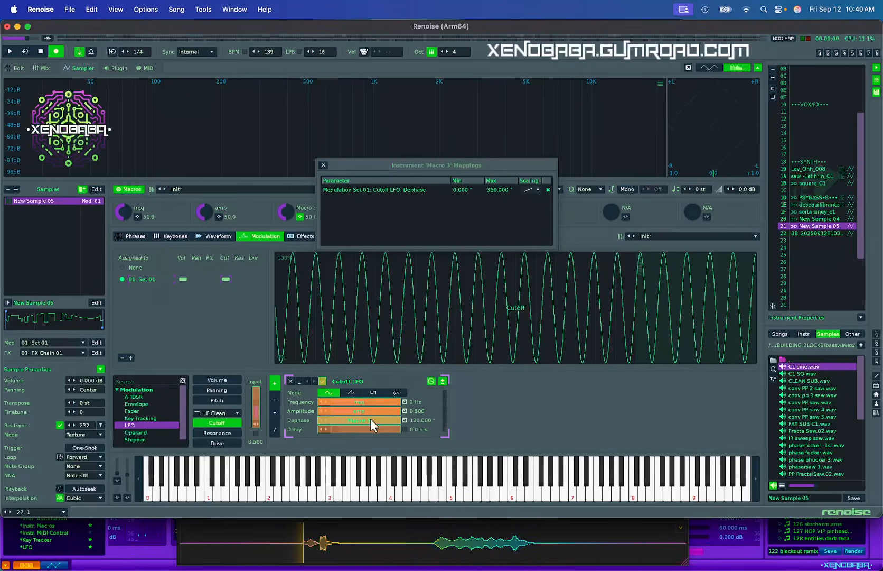
{"action": "left_click", "coordinate": [323, 165]}
{"action": "double_click", "coordinate": [307, 207]}
{"action": "type", "text": "phase"}
{"action": "key", "text": "Return"}
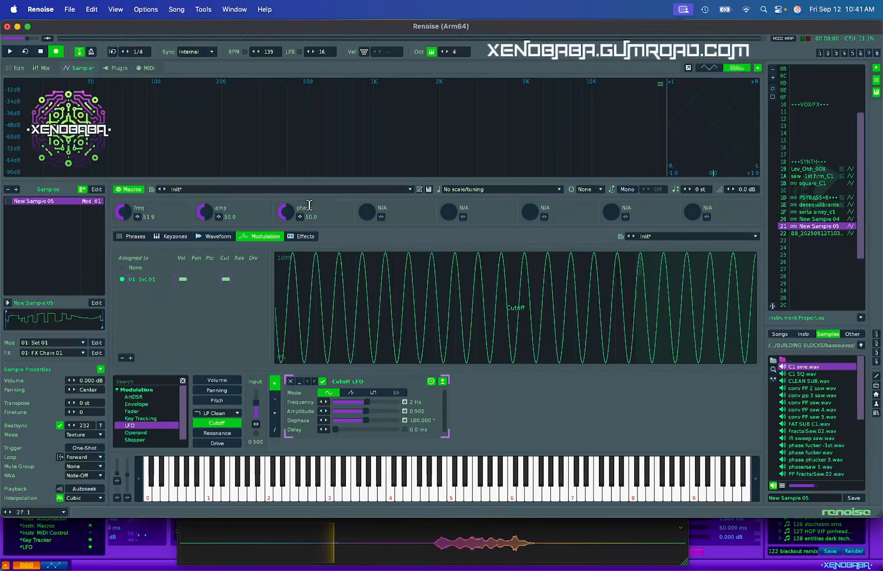
Step: Limit the amp macro's Amplitude mapping to a maximum of 0.500 and turn the macro up to 100.0
{"action": "left_click", "coordinate": [218, 216]}
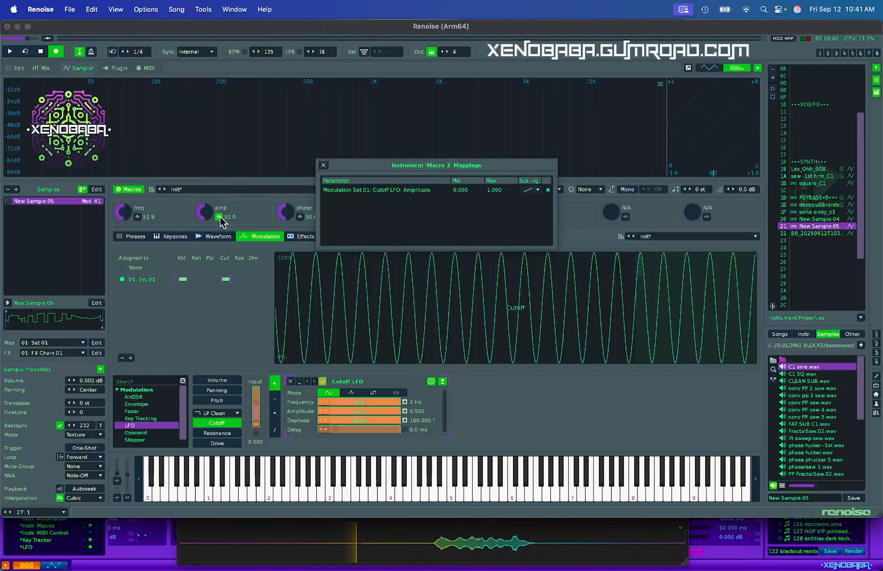
{"action": "double_click", "coordinate": [493, 189]}
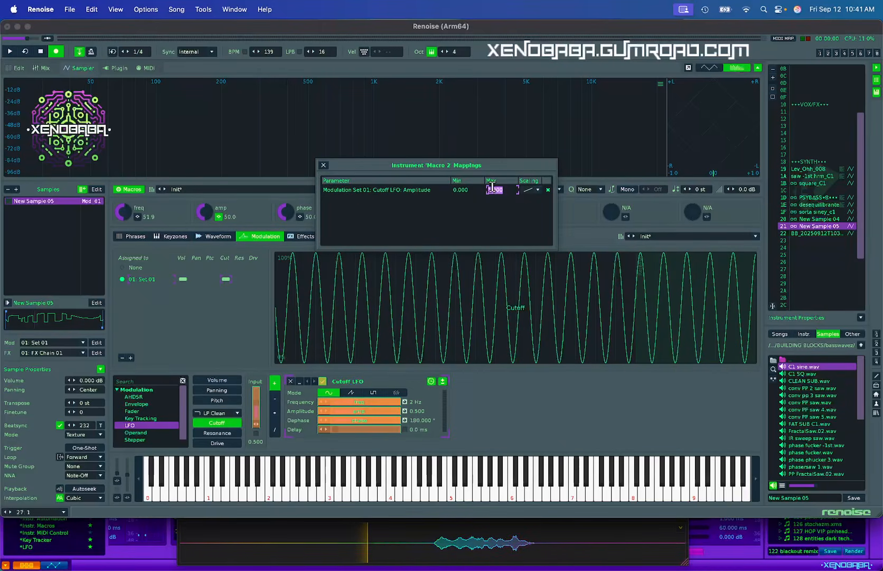
{"action": "key", "text": "Return"}
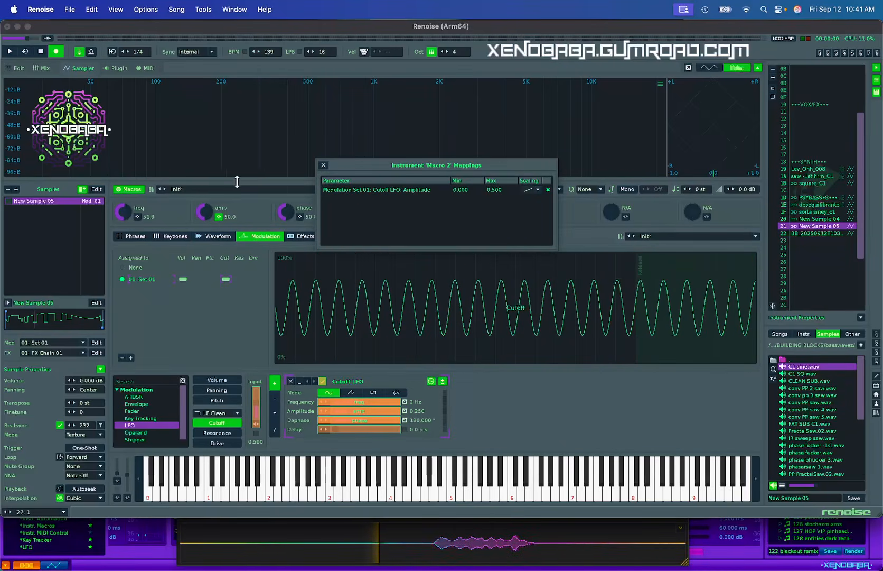
{"action": "left_click", "coordinate": [323, 165]}
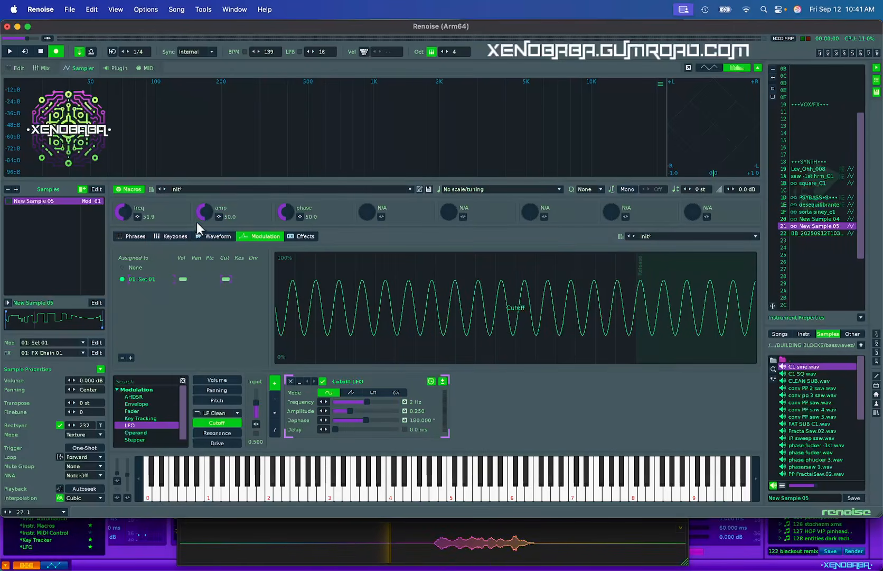
{"action": "left_click_drag", "start_coordinate": [204, 211], "coordinate": [205, 182]}
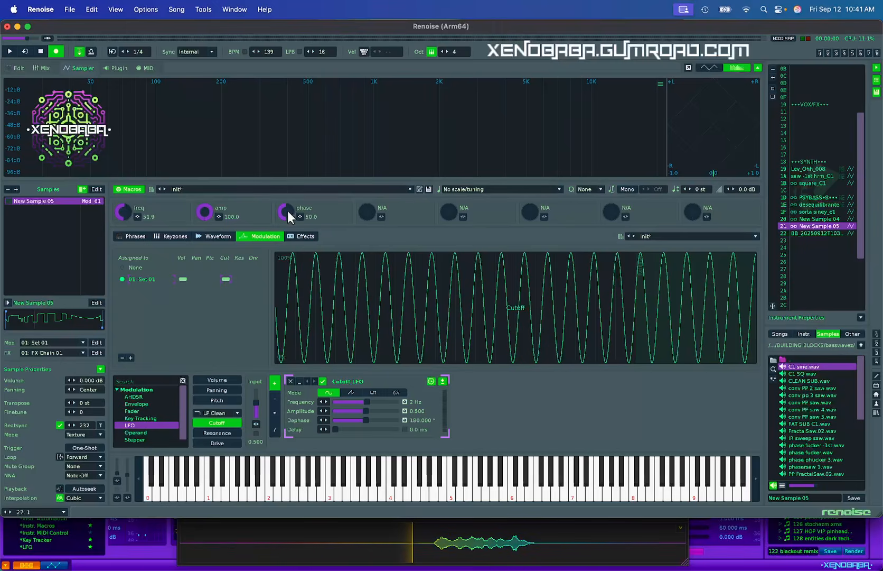
Step: Turn the freq macro to 60.4 and limit its Frequency mapping to a maximum of 5 Hz
{"action": "mouse_move", "coordinate": [128, 212]}
{"action": "left_mouse_down"}
{"action": "mouse_move", "coordinate": [128, 248]}
{"action": "mouse_move", "coordinate": [128, 195]}
{"action": "mouse_move", "coordinate": [128, 217]}
{"action": "left_mouse_up"}
{"action": "left_click", "coordinate": [138, 217]}
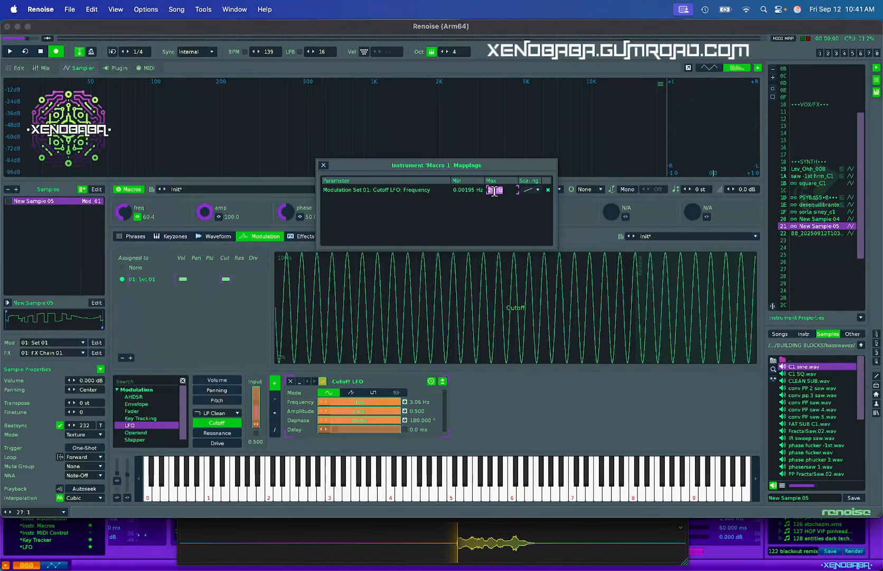
{"action": "type", "text": "5"}
{"action": "key", "text": "Return"}
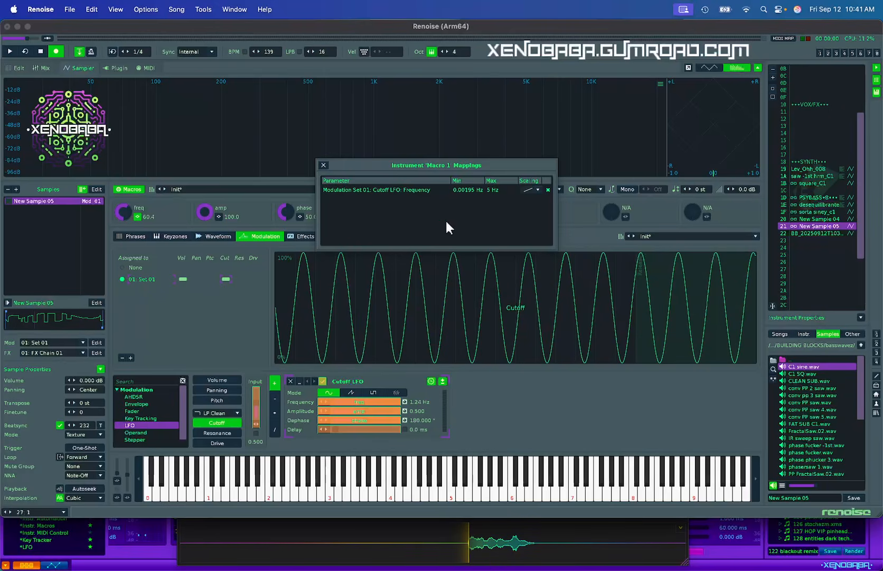
Step: Close the macro mappings, set the modulation set's Resonance input to 0.075 and audition the sound
{"action": "left_click", "coordinate": [324, 164]}
{"action": "key", "text": "z"}
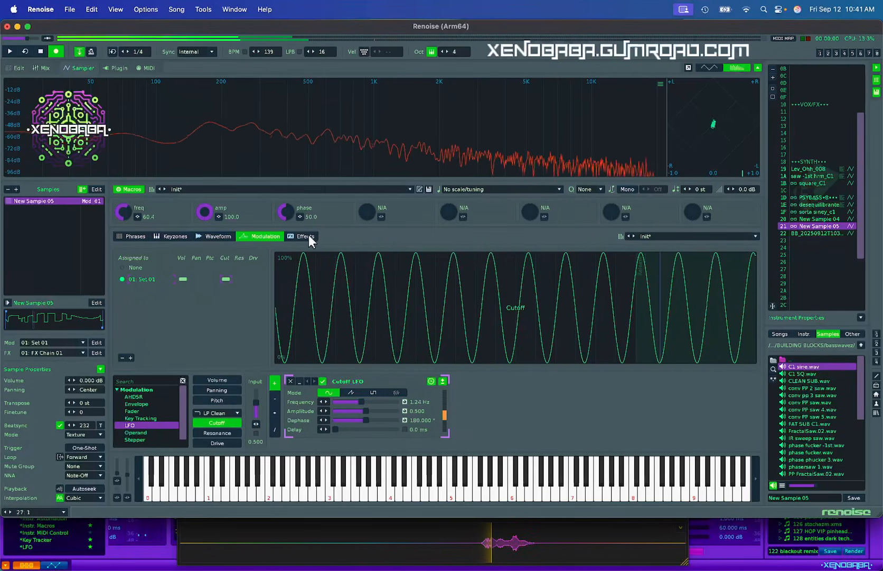
{"action": "left_click", "coordinate": [216, 433]}
{"action": "left_click_drag", "start_coordinate": [256, 403], "coordinate": [256, 409]}
{"action": "key", "text": "z"}
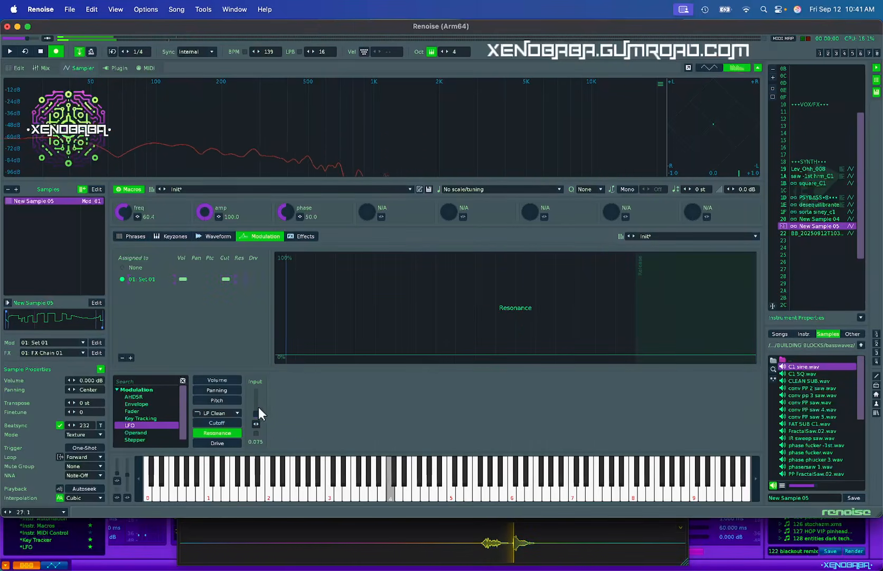
Step: Add a second effect chain to the instrument and load the Modulation preset LFO - Macro Control into it
{"action": "left_click", "coordinate": [306, 237]}
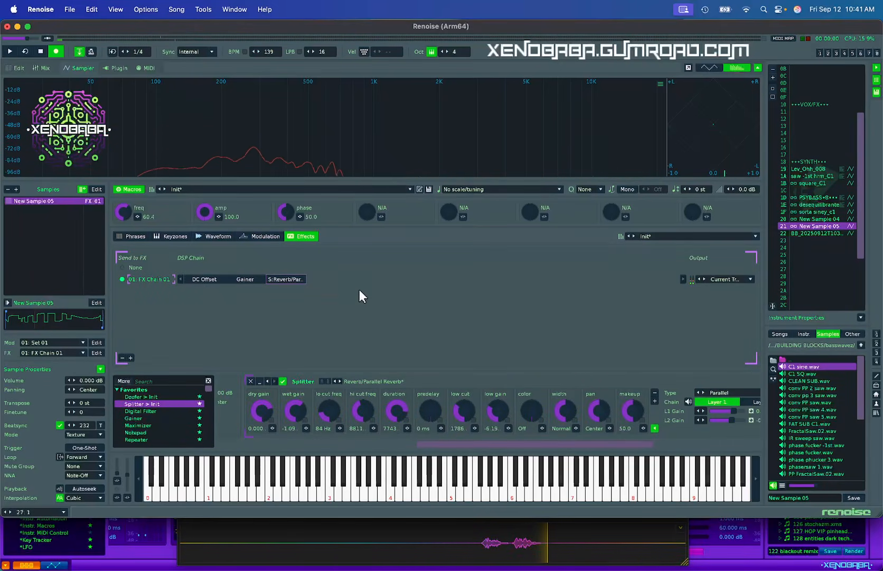
{"action": "left_click", "coordinate": [160, 279]}
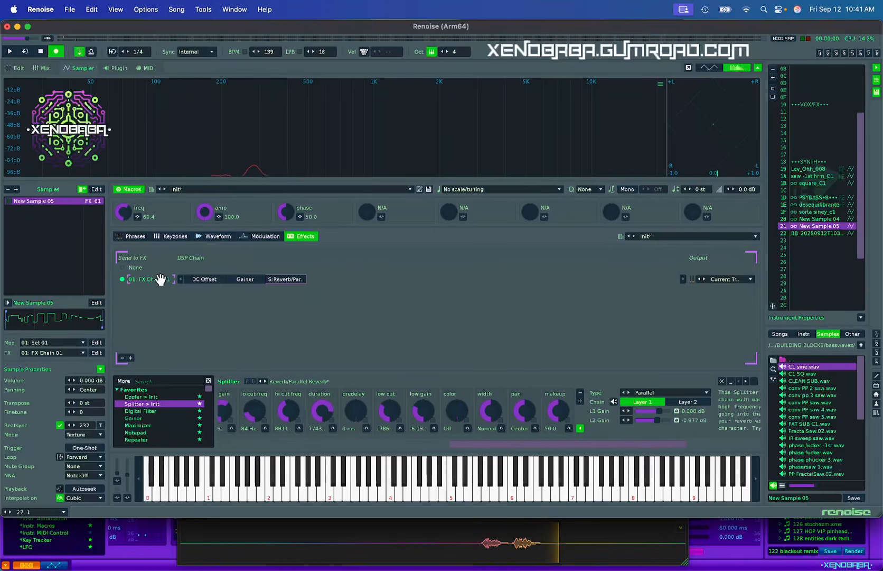
{"action": "left_click", "coordinate": [130, 357]}
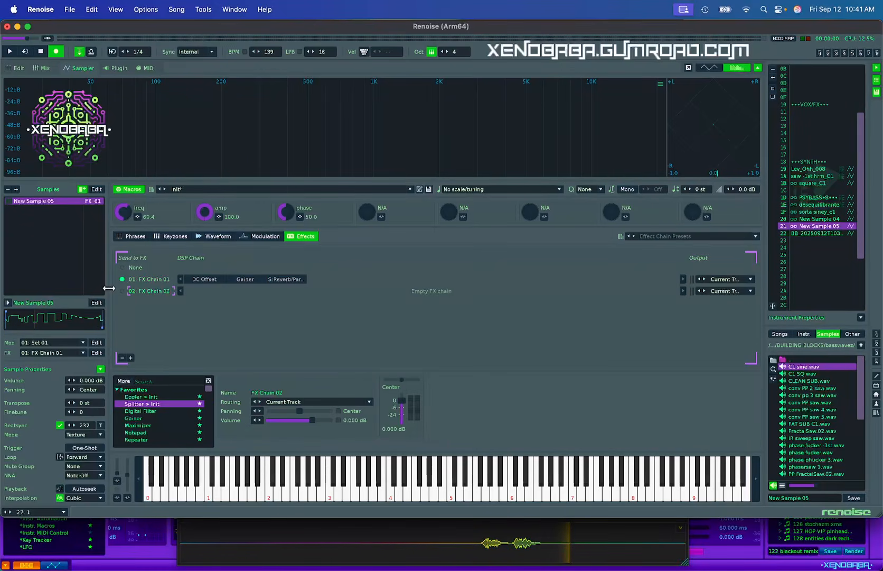
{"action": "left_click", "coordinate": [663, 239]}
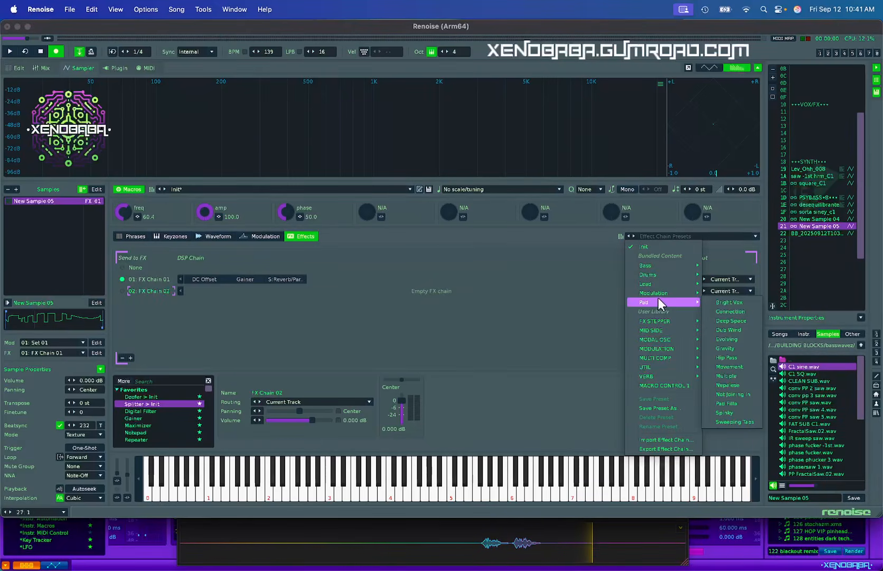
{"action": "mouse_move", "coordinate": [659, 299]}
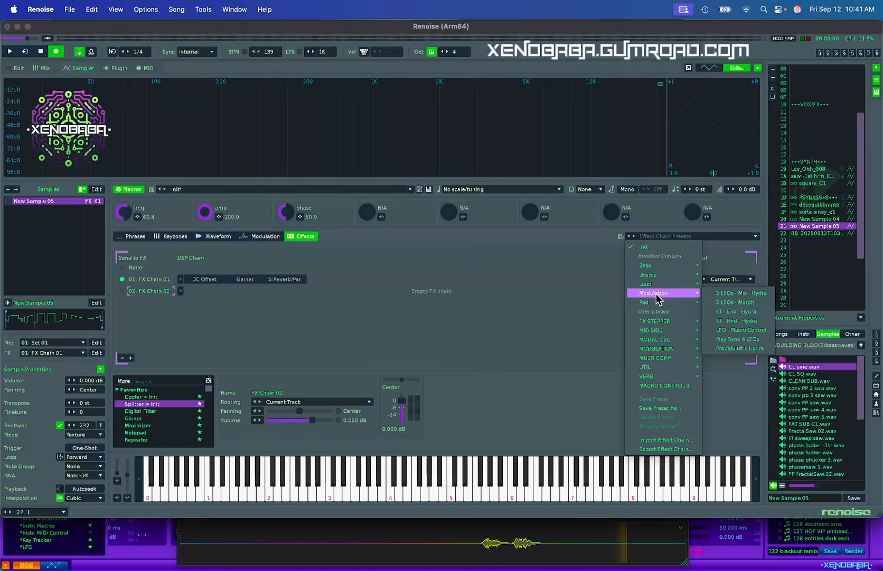
{"action": "left_click", "coordinate": [748, 329]}
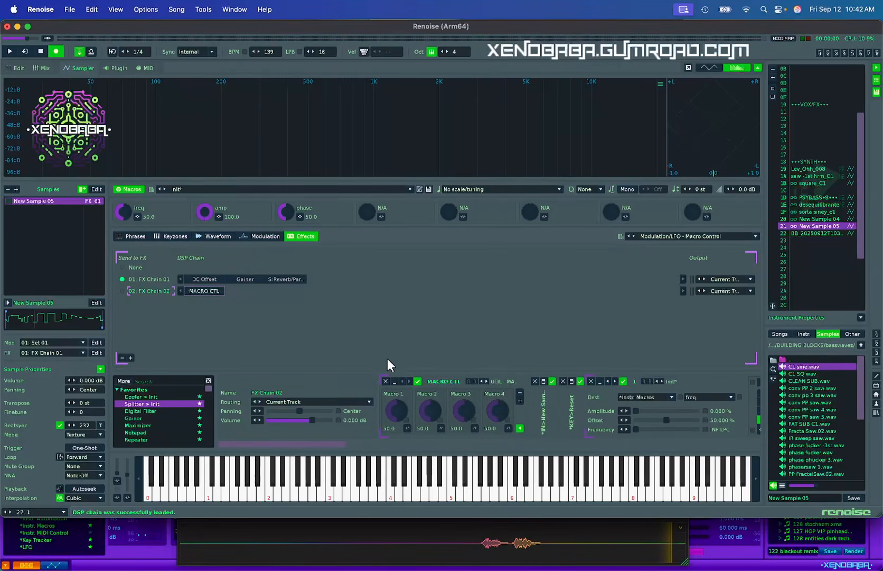
Step: Disable the *KEY>Reset device of the first LFO in the macro control chain, auditioning a note with it enabled for comparison
{"action": "scroll", "coordinate": [421, 402], "scroll_direction": "right", "scroll_amount": 5}
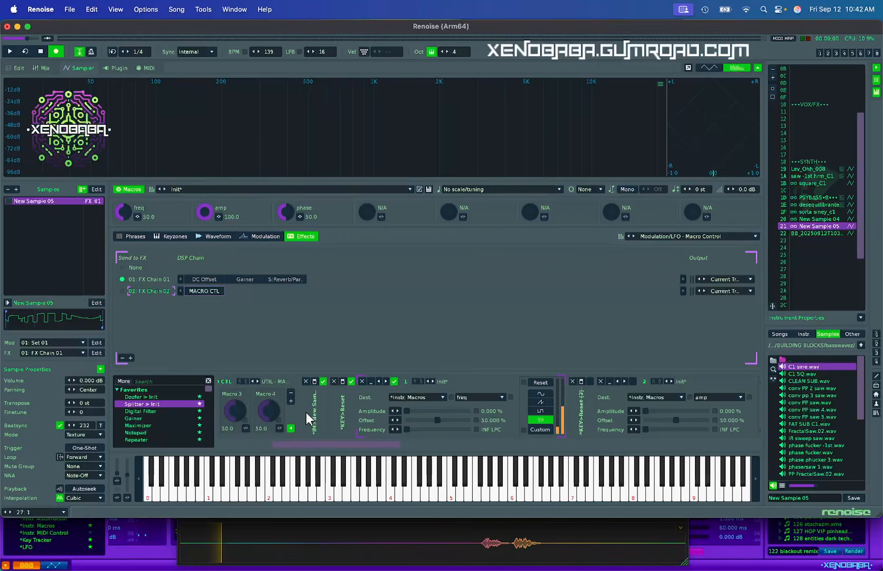
{"action": "scroll", "coordinate": [306, 411], "scroll_direction": "left", "scroll_amount": 3}
{"action": "scroll", "coordinate": [367, 412], "scroll_direction": "right", "scroll_amount": 1}
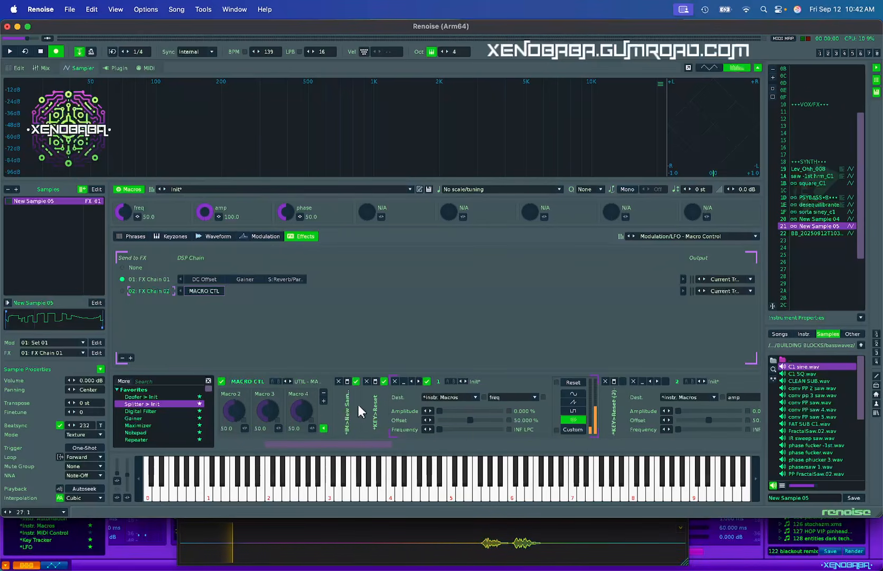
{"action": "left_click", "coordinate": [383, 381]}
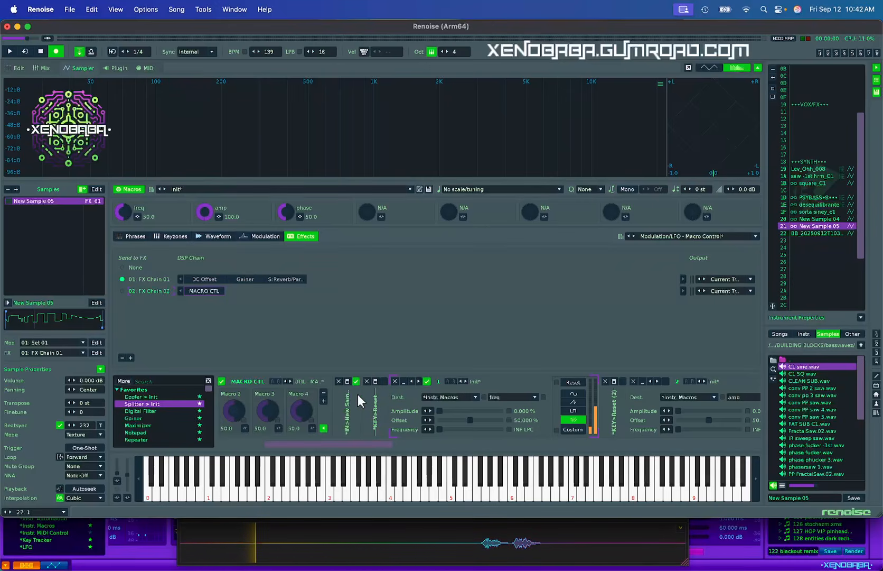
{"action": "left_click", "coordinate": [384, 381]}
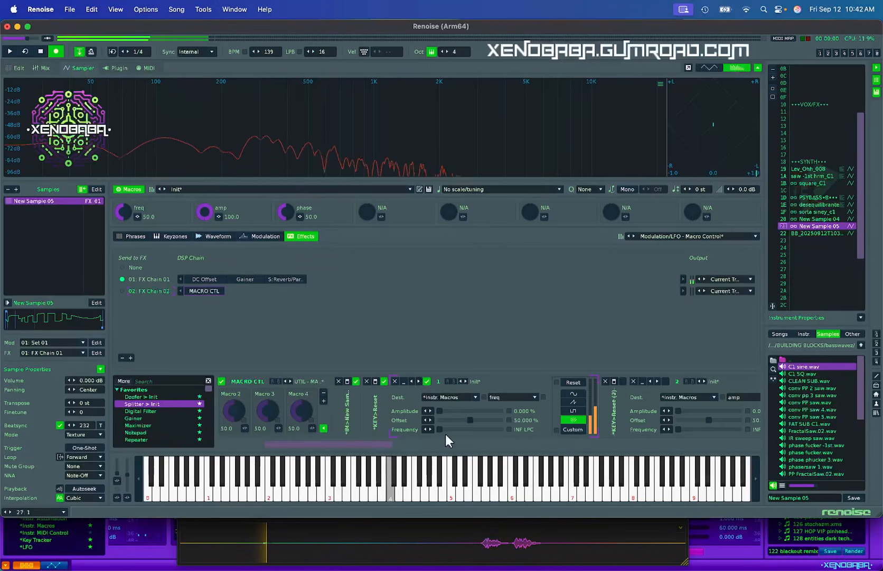
{"action": "left_click", "coordinate": [385, 381]}
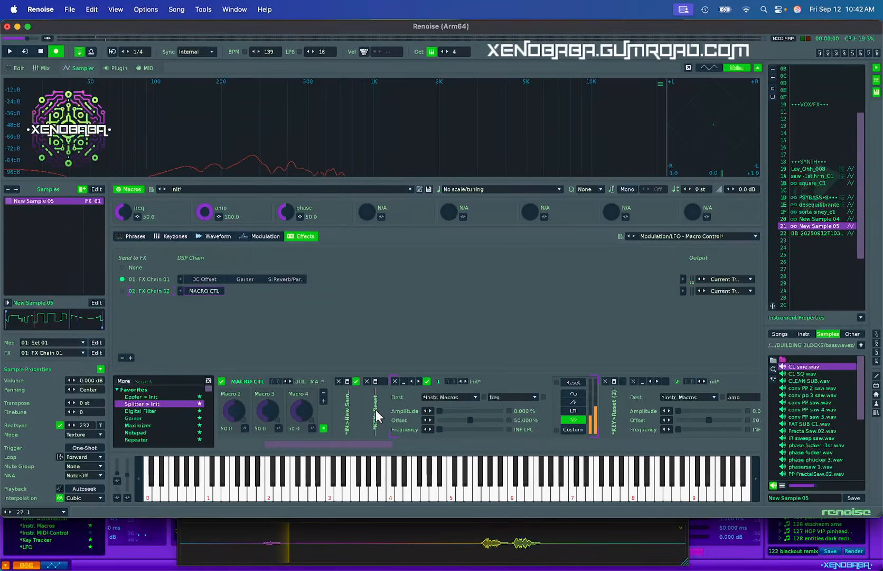
Step: Load the PERLIN preset into the LFO driving freq and PERLIN 2 into the LFO driving amp, with both LFOs enabled
{"action": "scroll", "coordinate": [376, 410], "scroll_direction": "right", "scroll_amount": 3}
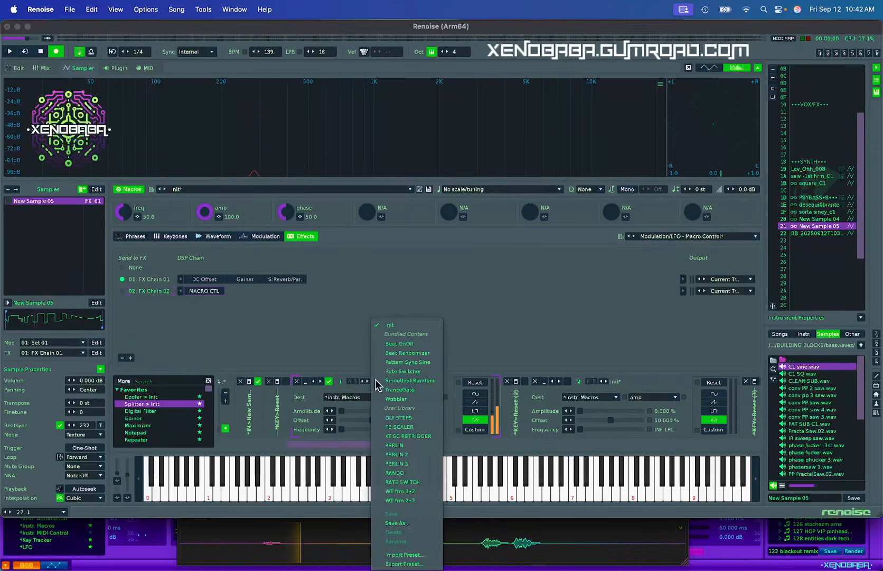
{"action": "left_click", "coordinate": [409, 445]}
{"action": "scroll", "coordinate": [372, 402], "scroll_direction": "right", "scroll_amount": 3}
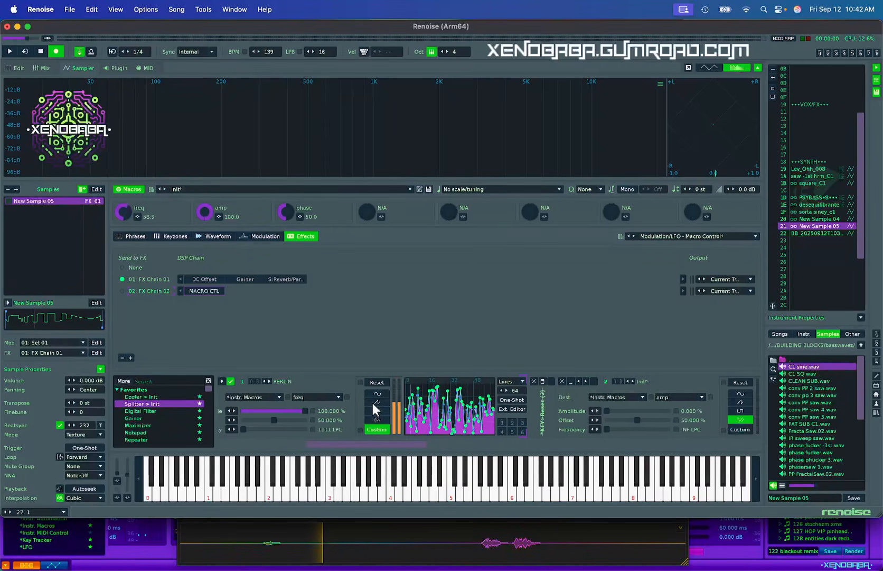
{"action": "scroll", "coordinate": [372, 402], "scroll_direction": "right", "scroll_amount": 1}
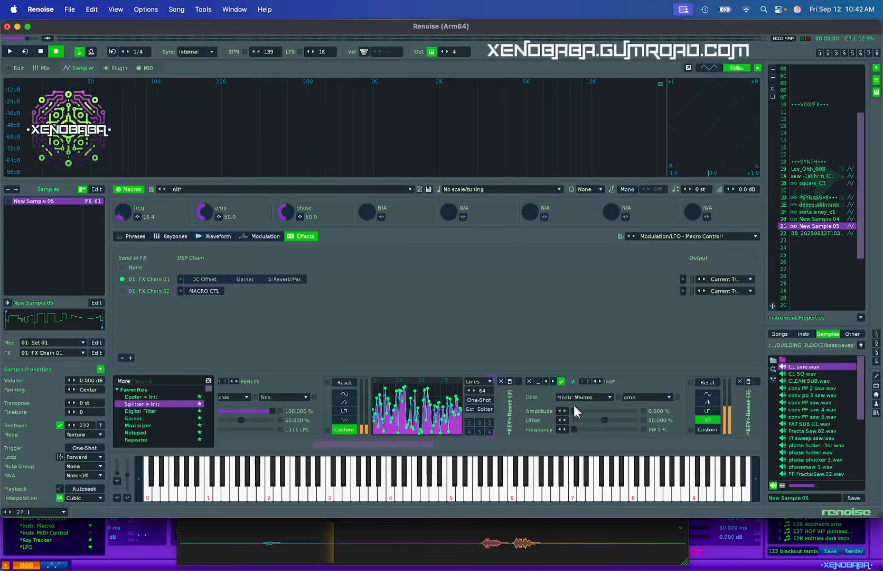
{"action": "scroll", "coordinate": [569, 401], "scroll_direction": "right", "scroll_amount": 5}
{"action": "left_click", "coordinate": [417, 381]}
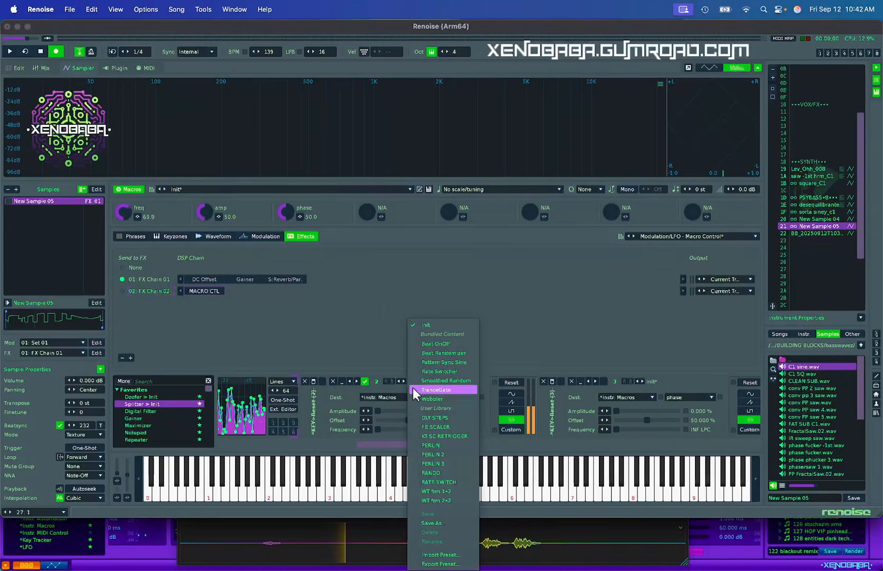
{"action": "left_click", "coordinate": [426, 455]}
Step: Load the PERLIN 3 preset into the third LFO driving phase, enable that LFO and audition the modulated sound
{"action": "scroll", "coordinate": [457, 427], "scroll_direction": "right", "scroll_amount": 5}
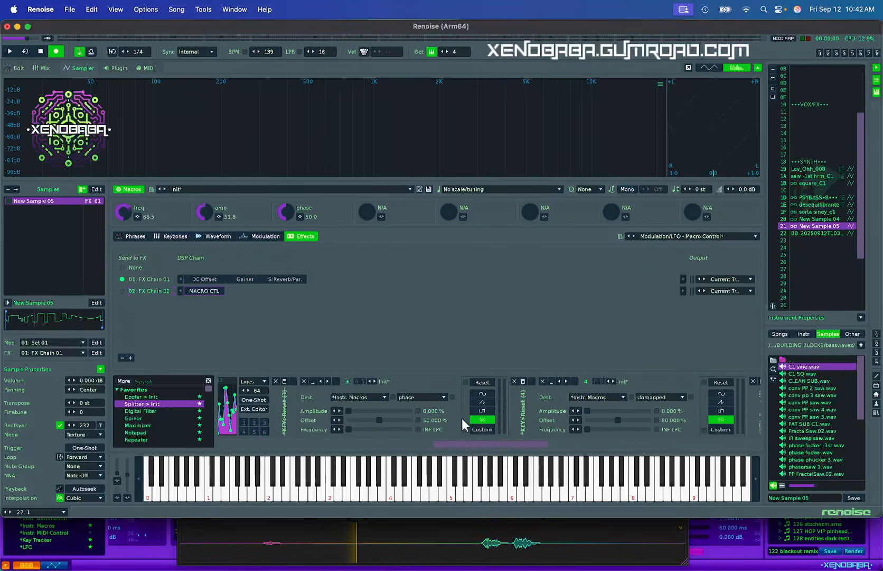
{"action": "left_click", "coordinate": [389, 380]}
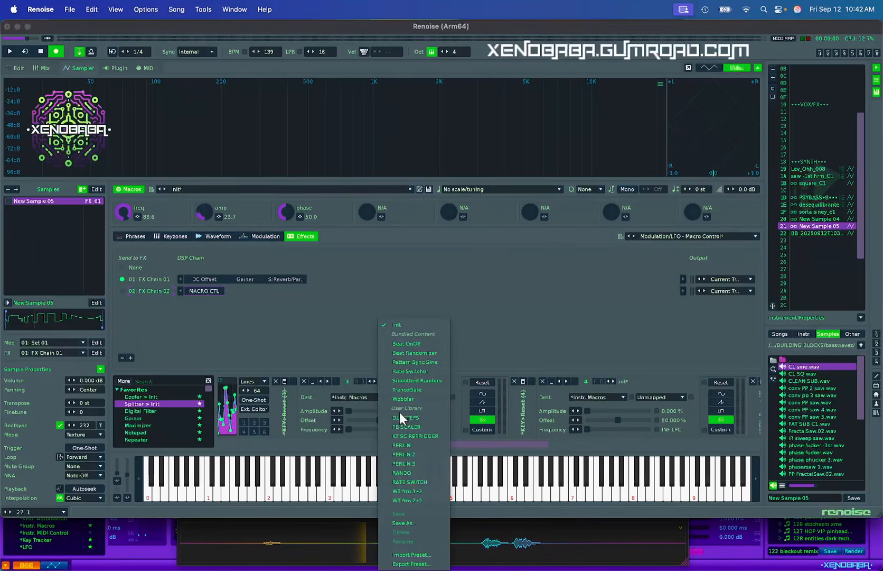
{"action": "left_click", "coordinate": [406, 461]}
{"action": "scroll", "coordinate": [377, 428], "scroll_direction": "left", "scroll_amount": 8}
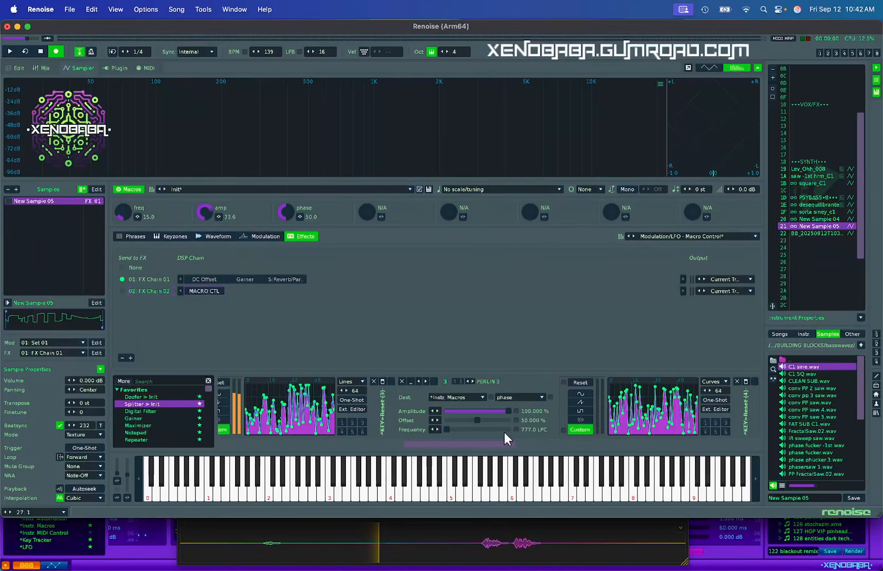
{"action": "scroll", "coordinate": [420, 427], "scroll_direction": "left", "scroll_amount": 2}
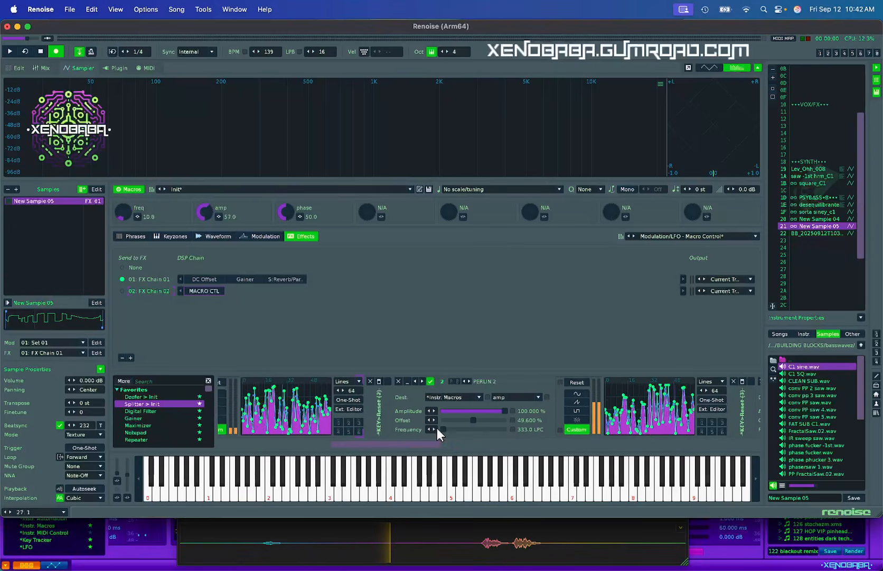
{"action": "scroll", "coordinate": [458, 420], "scroll_direction": "left", "scroll_amount": 6}
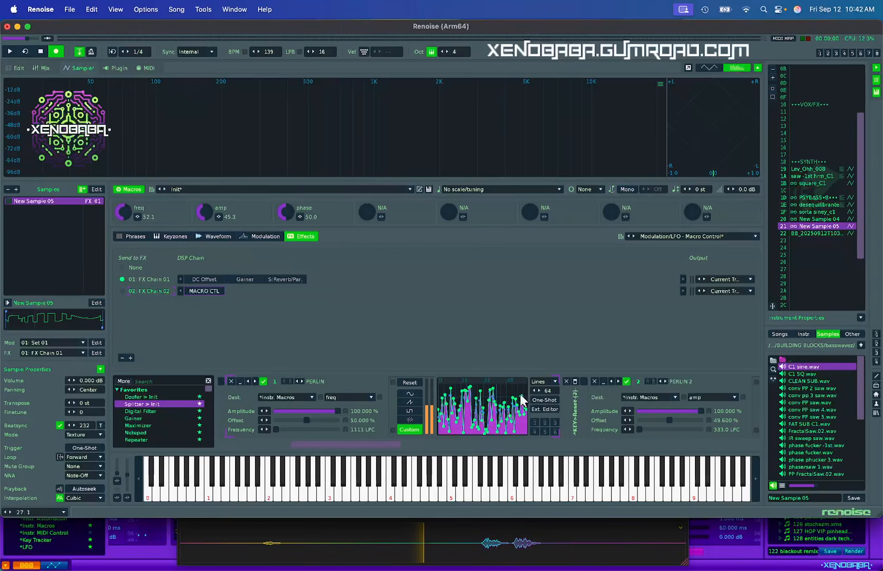
{"action": "scroll", "coordinate": [540, 417], "scroll_direction": "right", "scroll_amount": 10}
{"action": "scroll", "coordinate": [540, 417], "scroll_direction": "right", "scroll_amount": 2}
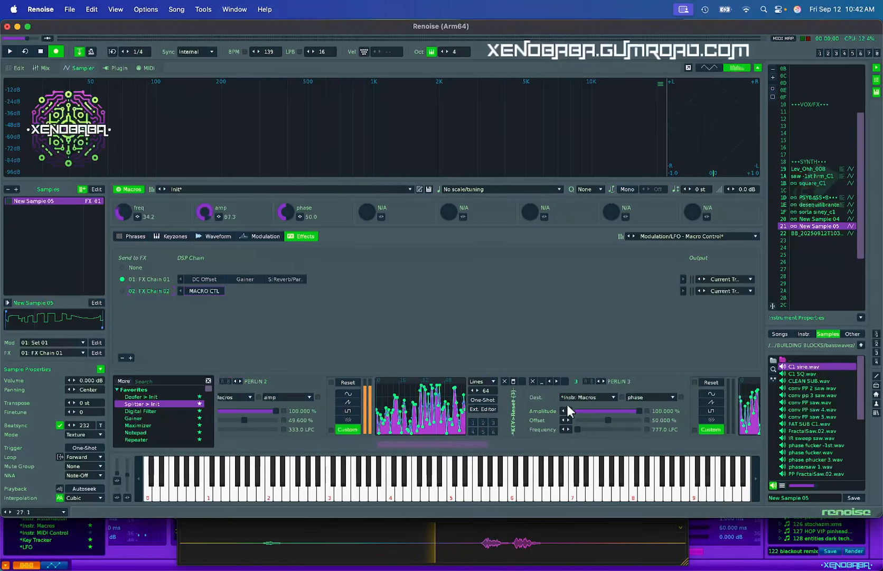
{"action": "left_click", "coordinate": [565, 380]}
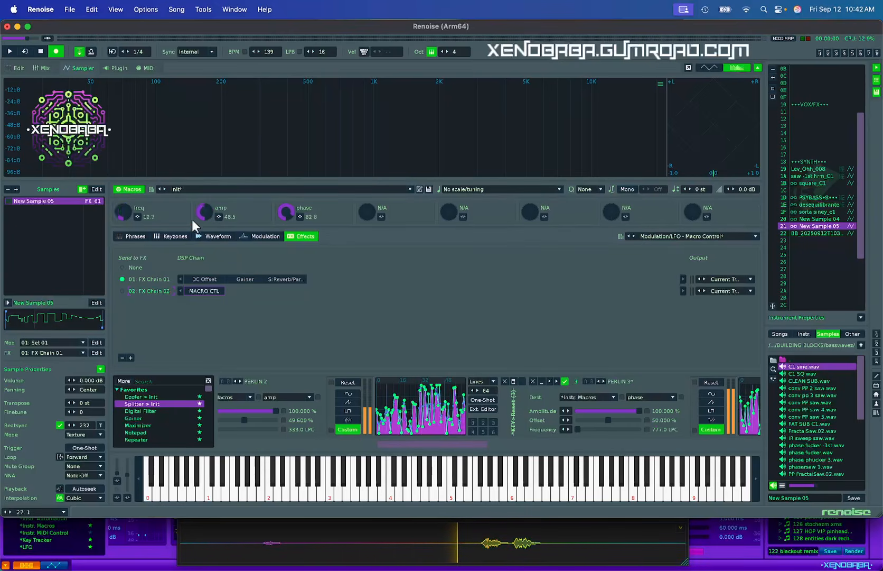
{"action": "key", "text": "z"}
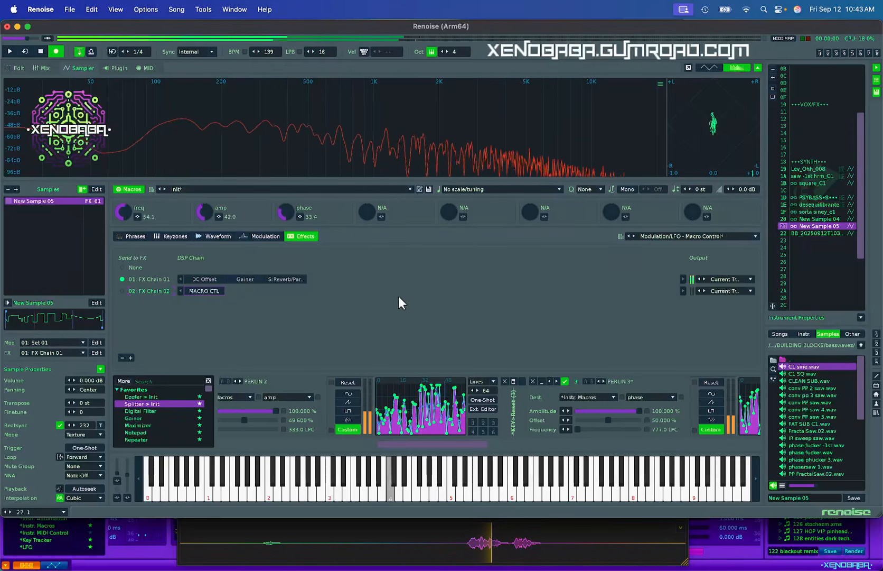
Step: Raise the wet gain of the Parallel Reverb splitter in FX Chain 01 to 0.524 and audition the result
{"action": "left_click", "coordinate": [277, 279]}
{"action": "left_click_drag", "start_coordinate": [351, 412], "coordinate": [351, 408]}
{"action": "key", "text": "z"}
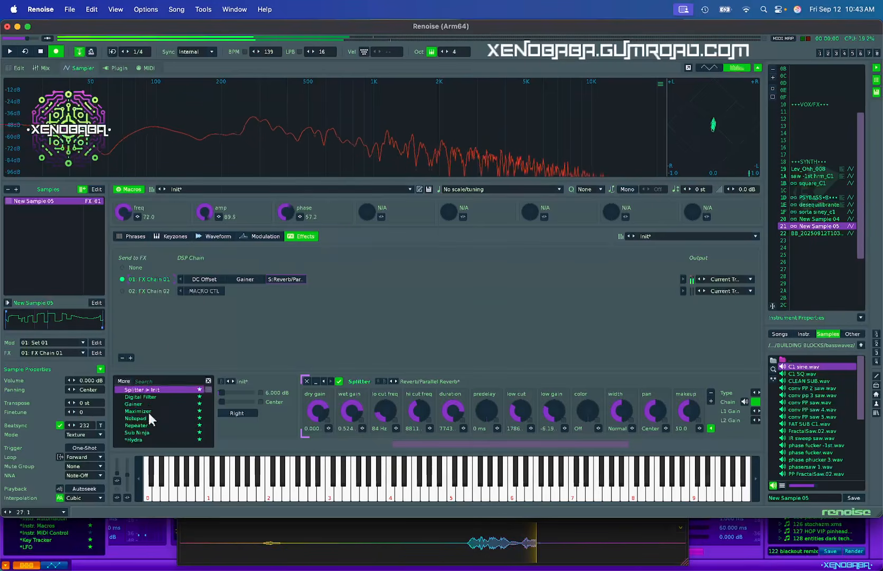
Step: Add a Multitap Delay to FX Chain 01 and place it between the Gainer and the reverb splitter
{"action": "scroll", "coordinate": [146, 414], "scroll_direction": "down", "scroll_amount": 5}
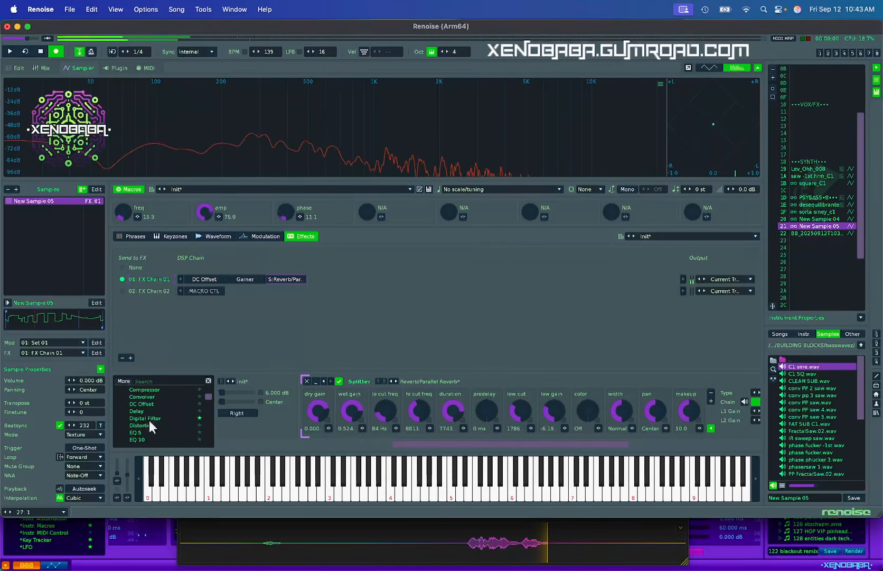
{"action": "scroll", "coordinate": [149, 422], "scroll_direction": "down", "scroll_amount": 4}
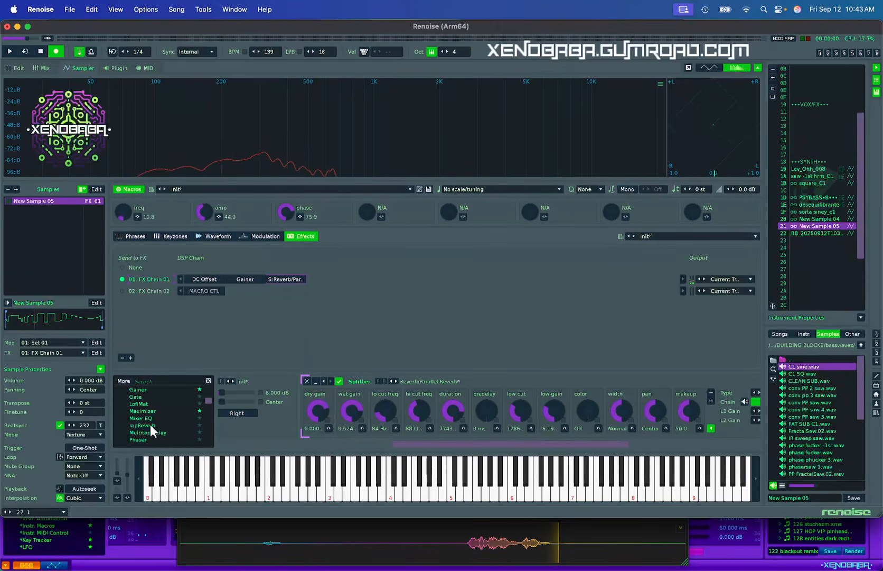
{"action": "scroll", "coordinate": [149, 429], "scroll_direction": "down", "scroll_amount": 1}
{"action": "double_click", "coordinate": [150, 431]}
{"action": "left_click_drag", "start_coordinate": [327, 280], "coordinate": [279, 275]}
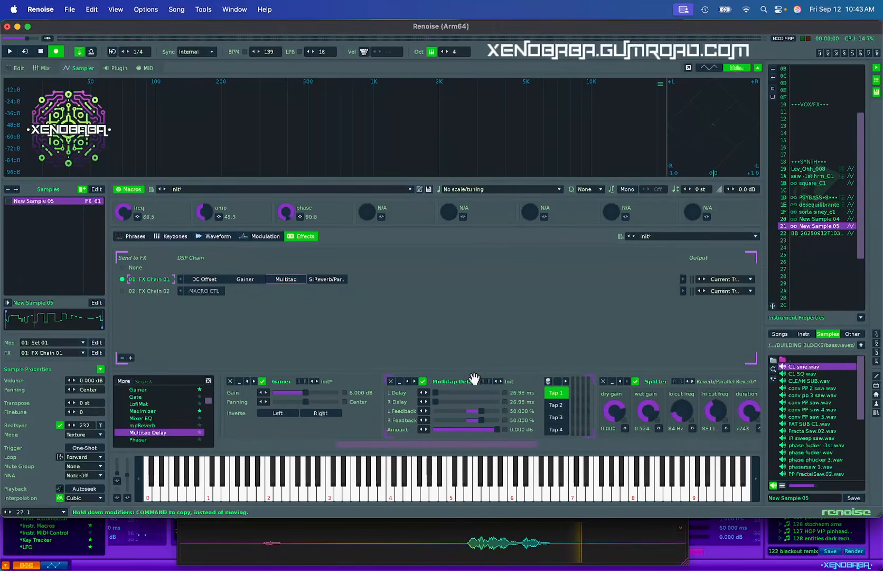
Step: Load the 16 TAP preset into the Multitap Delay and set its L Offset to -3% and R Offset to 2%
{"action": "left_click", "coordinate": [508, 381]}
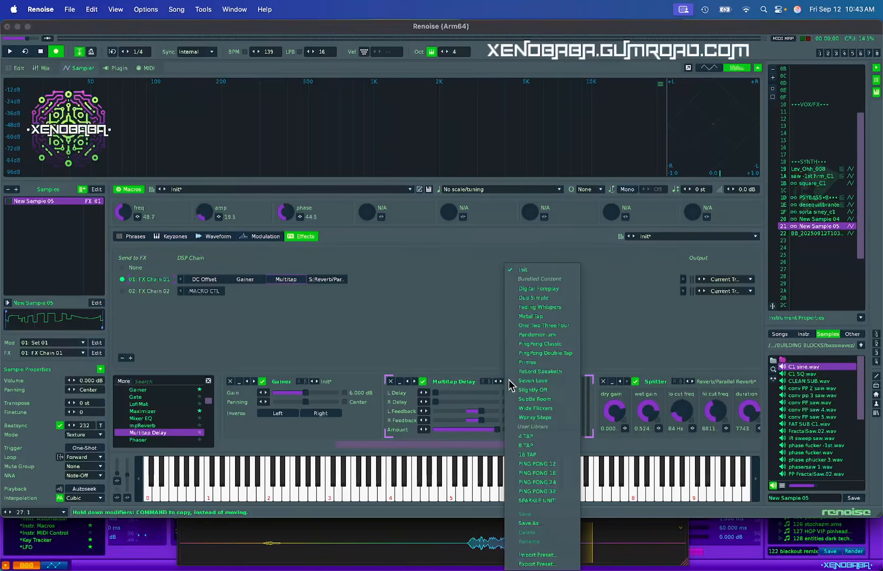
{"action": "left_click", "coordinate": [535, 454]}
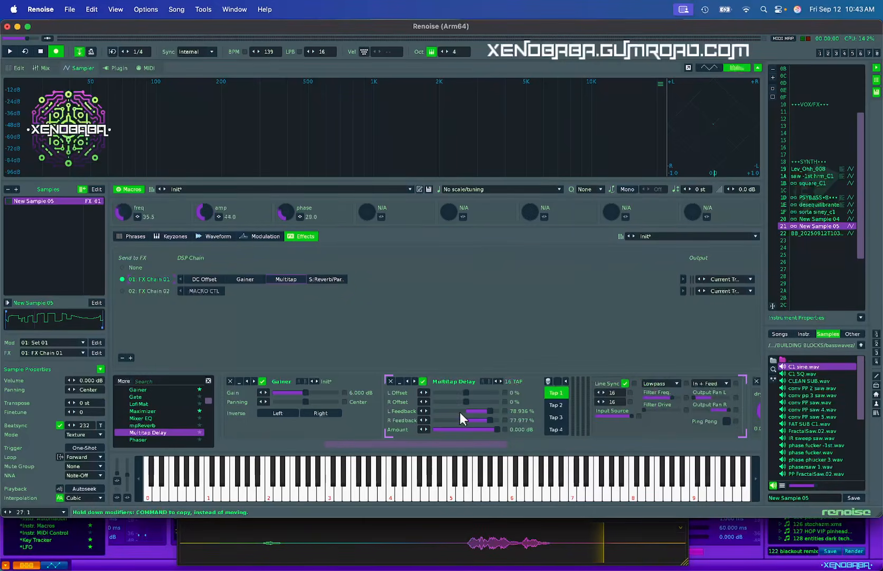
{"action": "scroll", "coordinate": [480, 413], "scroll_direction": "right", "scroll_amount": 5}
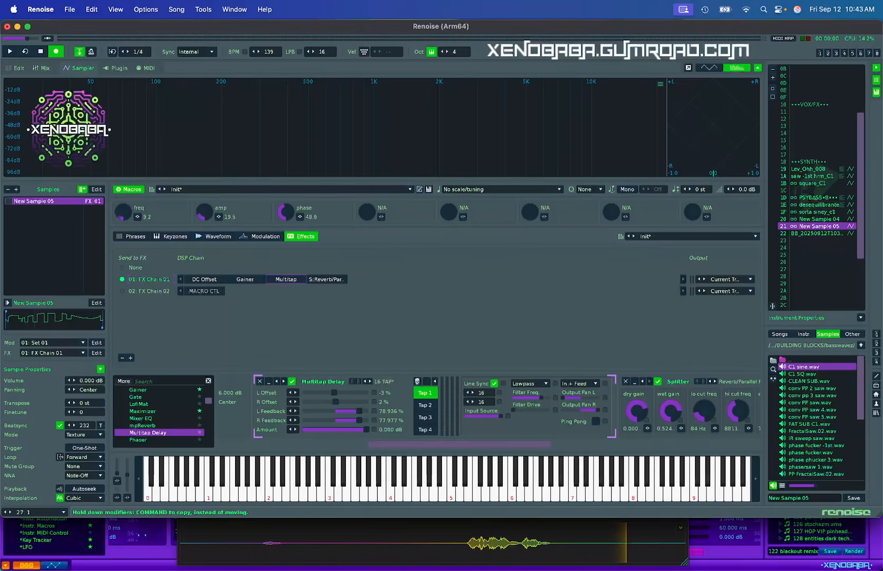
Step: Lower the Multitap Delay's Amount to -2.976 dB, reduce its lowpass Filter Freq and audition the sound
{"action": "left_click_drag", "start_coordinate": [355, 429], "coordinate": [350, 429]}
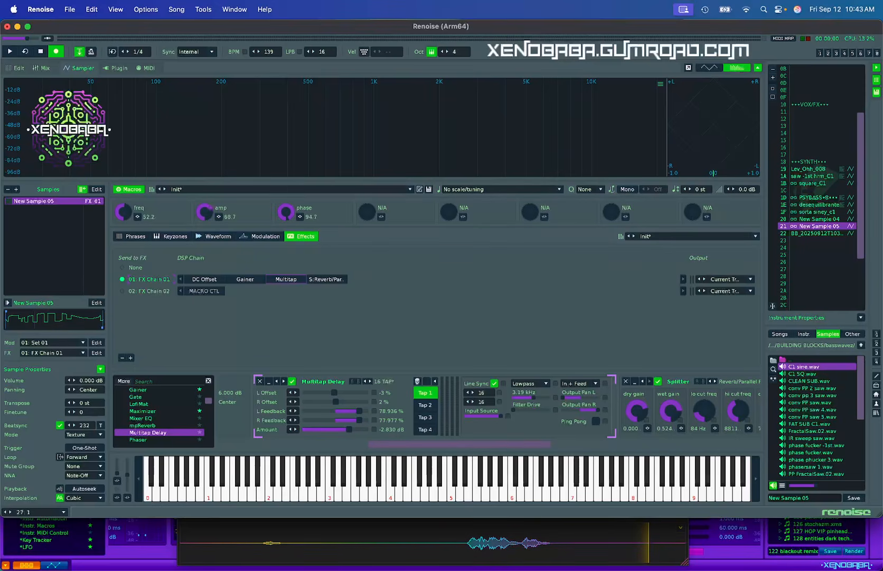
{"action": "key", "text": "z"}
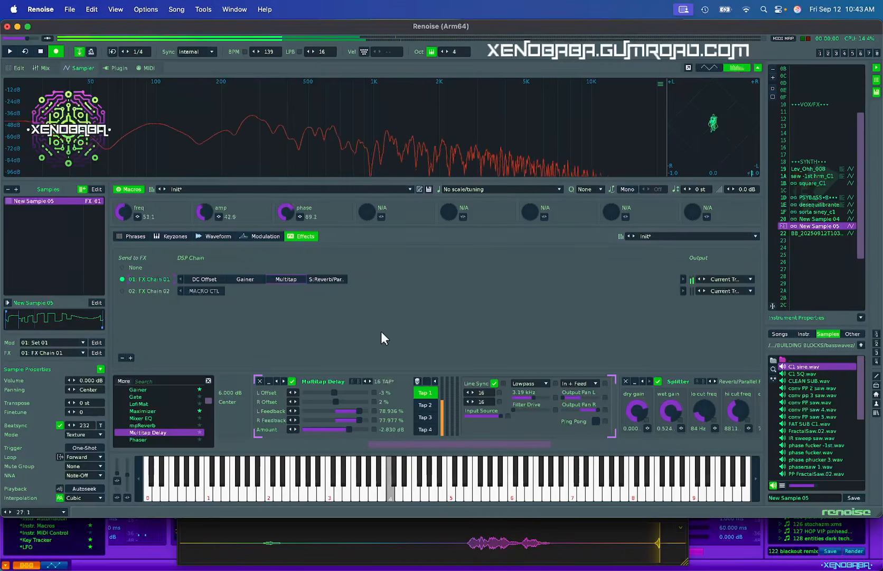
{"action": "left_click_drag", "start_coordinate": [538, 399], "coordinate": [529, 395]}
{"action": "key", "text": "q"}
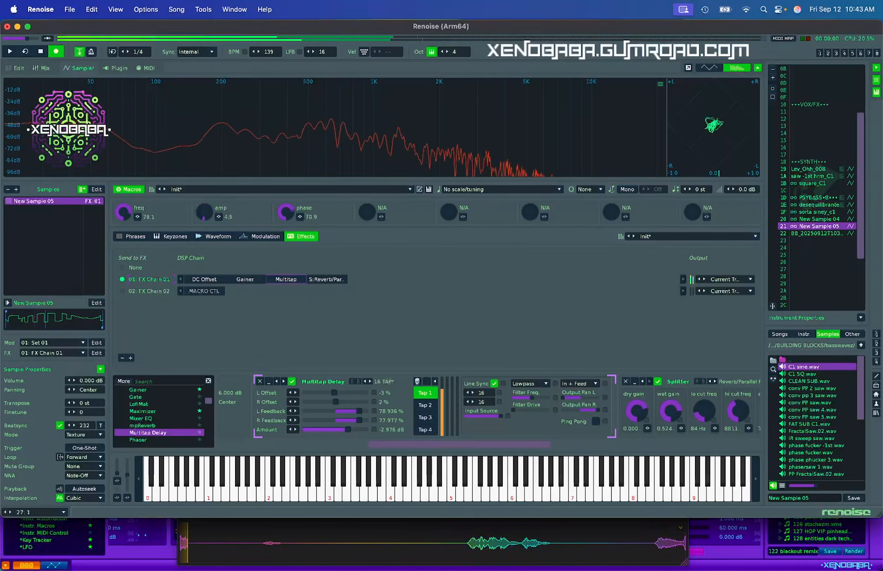
Step: Set the Multitap Delay's lowpass Filter Freq to 2.32 kHz and audition the sound
{"action": "left_click_drag", "start_coordinate": [531, 398], "coordinate": [530, 397]}
{"action": "key", "text": "z"}
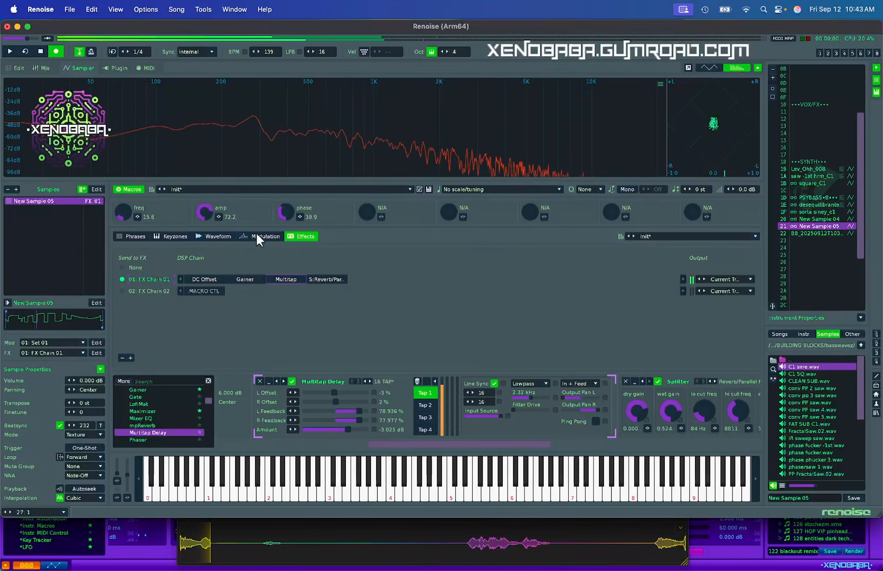
Step: Redraw New Sample 05's waveform with curved sawtooth-like ramps followed by a long plateau while it plays
{"action": "left_click", "coordinate": [259, 235]}
{"action": "left_click", "coordinate": [216, 236]}
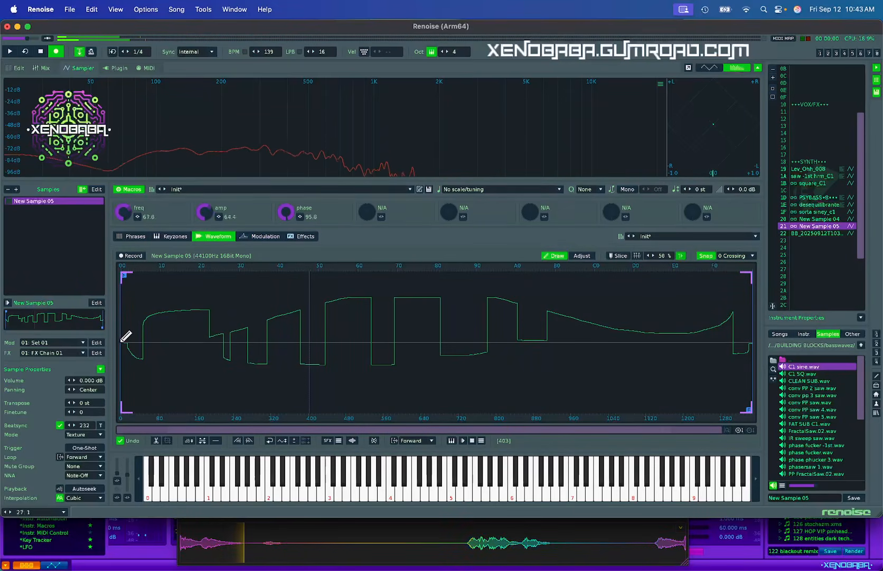
{"action": "mouse_move", "coordinate": [123, 340]}
{"action": "left_mouse_down"}
{"action": "mouse_move", "coordinate": [319, 304]}
{"action": "mouse_move", "coordinate": [553, 362]}
{"action": "mouse_move", "coordinate": [726, 300]}
{"action": "mouse_move", "coordinate": [521, 327]}
{"action": "mouse_move", "coordinate": [231, 311]}
{"action": "mouse_move", "coordinate": [432, 359]}
{"action": "mouse_move", "coordinate": [587, 367]}
{"action": "mouse_move", "coordinate": [722, 321]}
{"action": "mouse_move", "coordinate": [633, 305]}
{"action": "mouse_move", "coordinate": [367, 333]}
{"action": "mouse_move", "coordinate": [142, 306]}
{"action": "mouse_move", "coordinate": [436, 339]}
{"action": "mouse_move", "coordinate": [495, 306]}
{"action": "mouse_move", "coordinate": [620, 297]}
{"action": "mouse_move", "coordinate": [528, 375]}
{"action": "mouse_move", "coordinate": [394, 284]}
{"action": "mouse_move", "coordinate": [275, 281]}
{"action": "mouse_move", "coordinate": [296, 315]}
{"action": "mouse_move", "coordinate": [503, 364]}
{"action": "mouse_move", "coordinate": [663, 306]}
{"action": "mouse_move", "coordinate": [747, 388]}
{"action": "mouse_move", "coordinate": [513, 345]}
{"action": "mouse_move", "coordinate": [235, 260]}
{"action": "mouse_move", "coordinate": [415, 314]}
{"action": "mouse_move", "coordinate": [590, 348]}
{"action": "mouse_move", "coordinate": [334, 280]}
{"action": "mouse_move", "coordinate": [195, 315]}
{"action": "mouse_move", "coordinate": [394, 356]}
{"action": "mouse_move", "coordinate": [619, 283]}
{"action": "mouse_move", "coordinate": [326, 281]}
{"action": "mouse_move", "coordinate": [391, 384]}
{"action": "mouse_move", "coordinate": [558, 368]}
{"action": "mouse_move", "coordinate": [678, 311]}
{"action": "mouse_move", "coordinate": [657, 295]}
{"action": "mouse_move", "coordinate": [302, 357]}
{"action": "mouse_move", "coordinate": [170, 322]}
{"action": "mouse_move", "coordinate": [422, 322]}
{"action": "mouse_move", "coordinate": [622, 378]}
{"action": "mouse_move", "coordinate": [379, 291]}
{"action": "mouse_move", "coordinate": [320, 363]}
{"action": "mouse_move", "coordinate": [560, 339]}
{"action": "mouse_move", "coordinate": [690, 300]}
{"action": "mouse_move", "coordinate": [499, 315]}
{"action": "mouse_move", "coordinate": [217, 312]}
{"action": "mouse_move", "coordinate": [689, 371]}
{"action": "mouse_move", "coordinate": [751, 332]}
{"action": "mouse_move", "coordinate": [595, 315]}
{"action": "mouse_move", "coordinate": [280, 311]}
{"action": "left_mouse_up"}
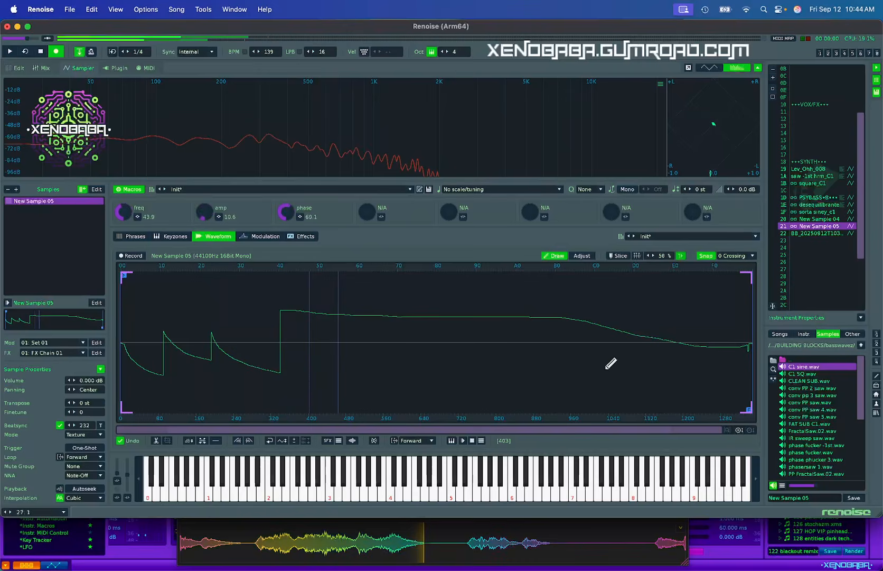
Step: Place the captured Rolling Sampler audio of the performance into empty instrument slot 23
{"action": "scroll", "coordinate": [815, 254], "scroll_direction": "down", "scroll_amount": 3}
{"action": "scroll", "coordinate": [813, 253], "scroll_direction": "up", "scroll_amount": 1}
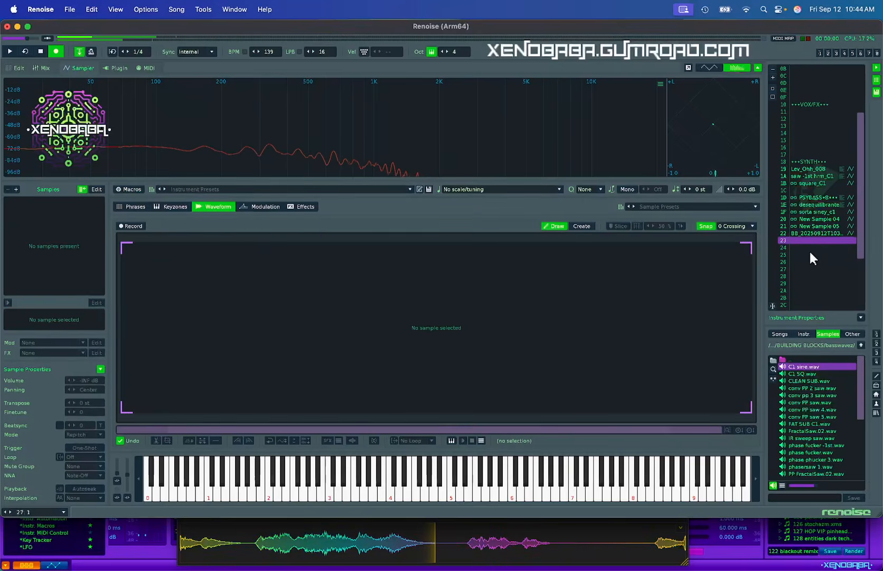
{"action": "left_click_drag", "start_coordinate": [252, 544], "coordinate": [439, 556]}
{"action": "left_click_drag", "start_coordinate": [370, 542], "coordinate": [808, 242]}
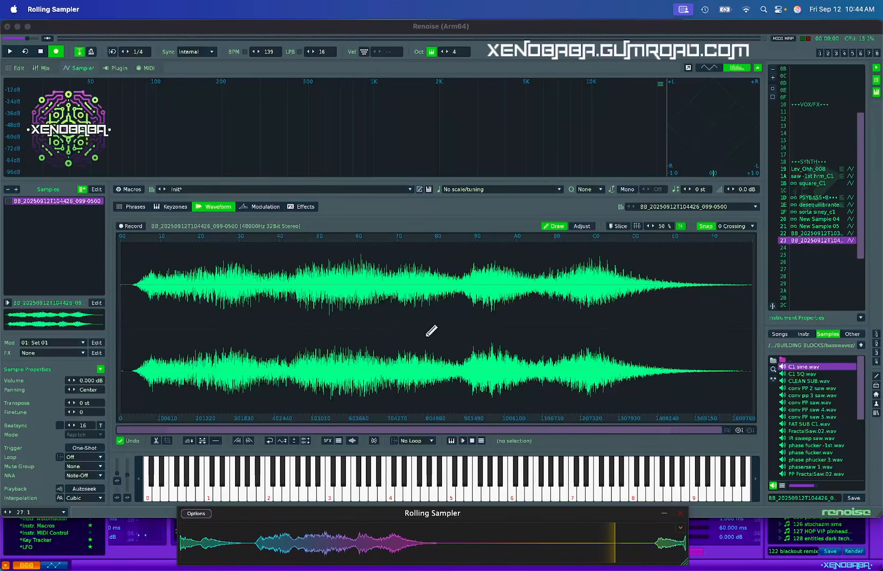
Step: Leave Draw mode, maximize the volume of the whole captured sample and adjust its DC offset
{"action": "left_click", "coordinate": [552, 224]}
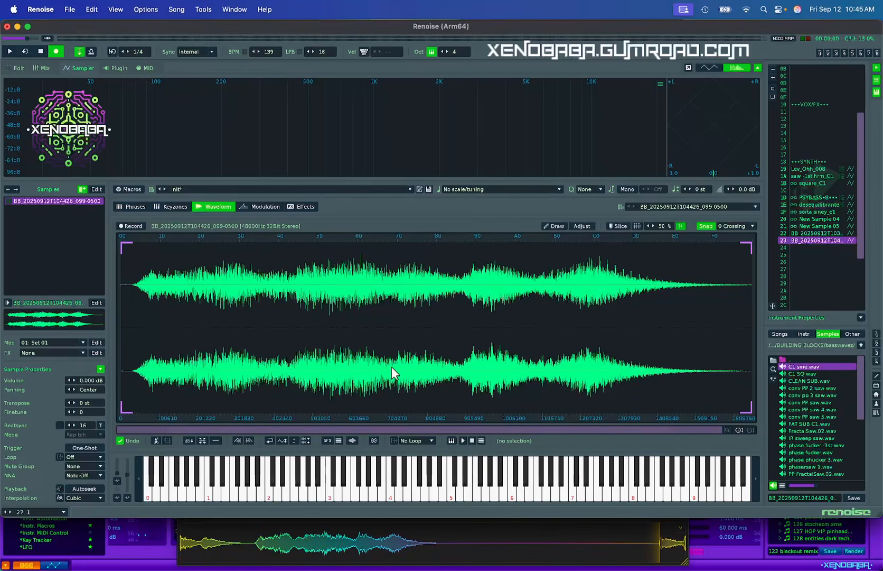
{"action": "key", "text": "super+m"}
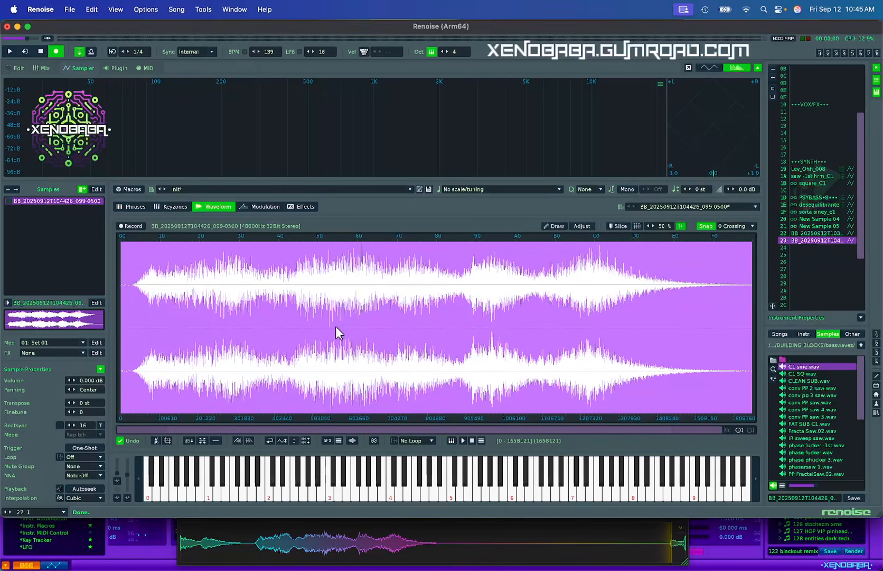
{"action": "left_click", "coordinate": [283, 440]}
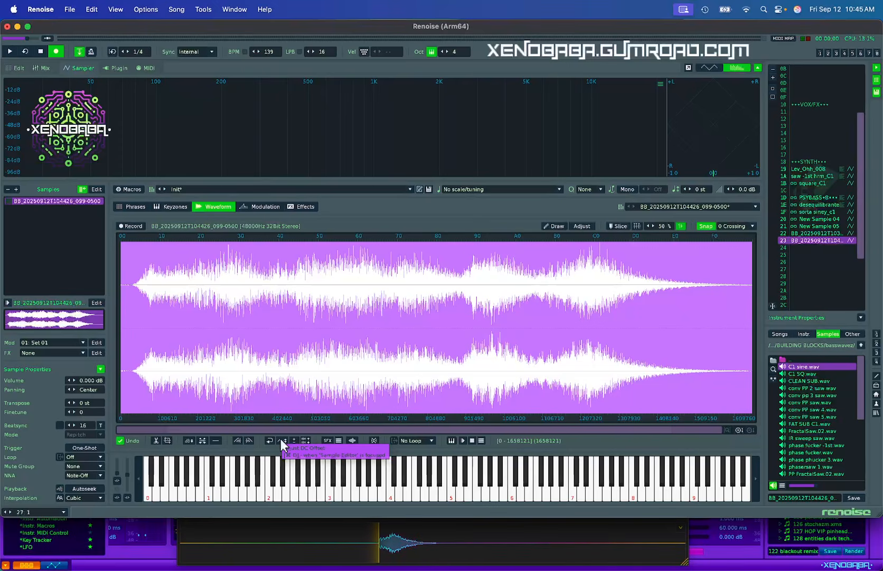
Step: Set the captured sample's volume to 6 dB in its sample properties and audition it
{"action": "key", "text": "z"}
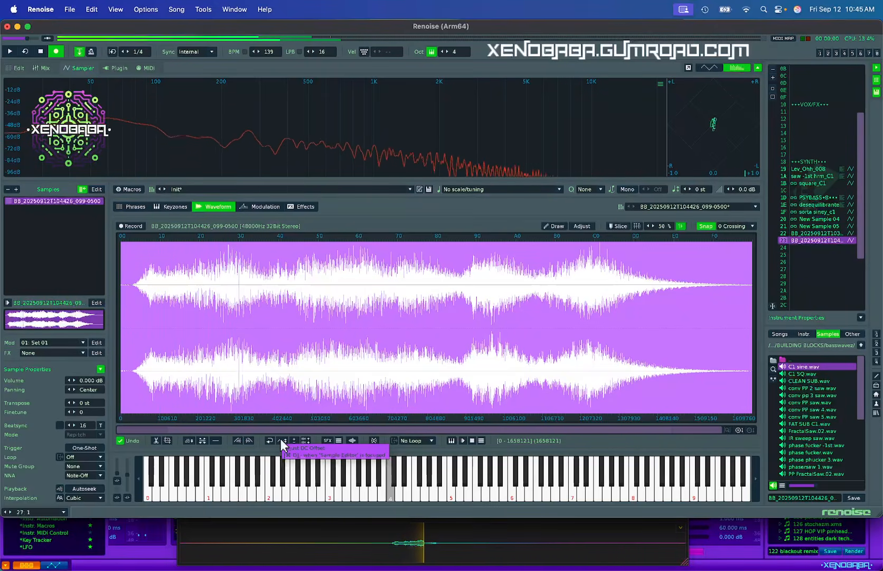
{"action": "left_click", "coordinate": [98, 378]}
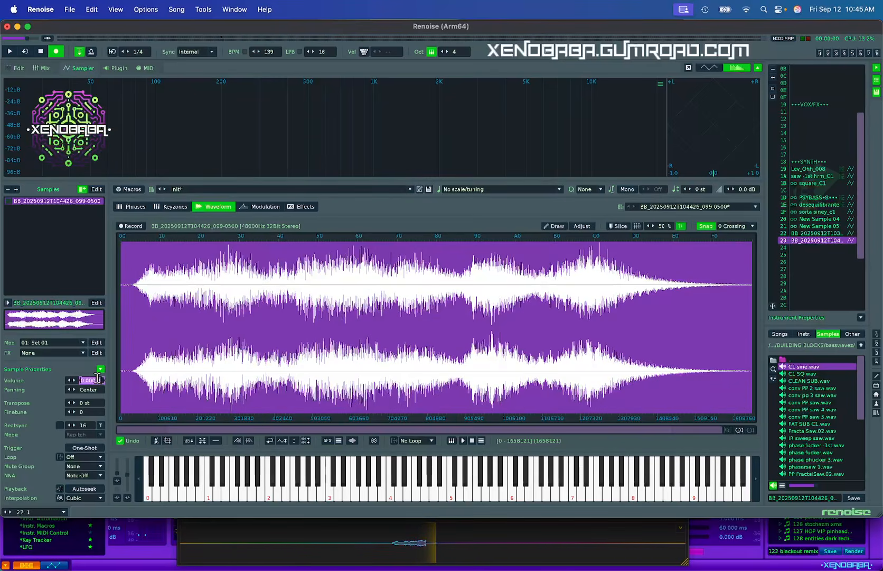
{"action": "type", "text": "6"}
{"action": "key", "text": "Return"}
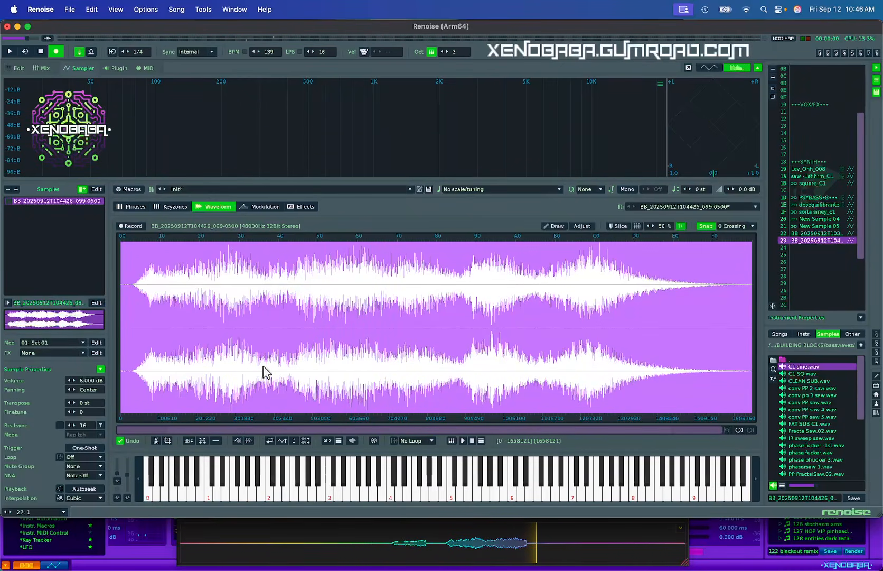
{"action": "key", "text": "z"}
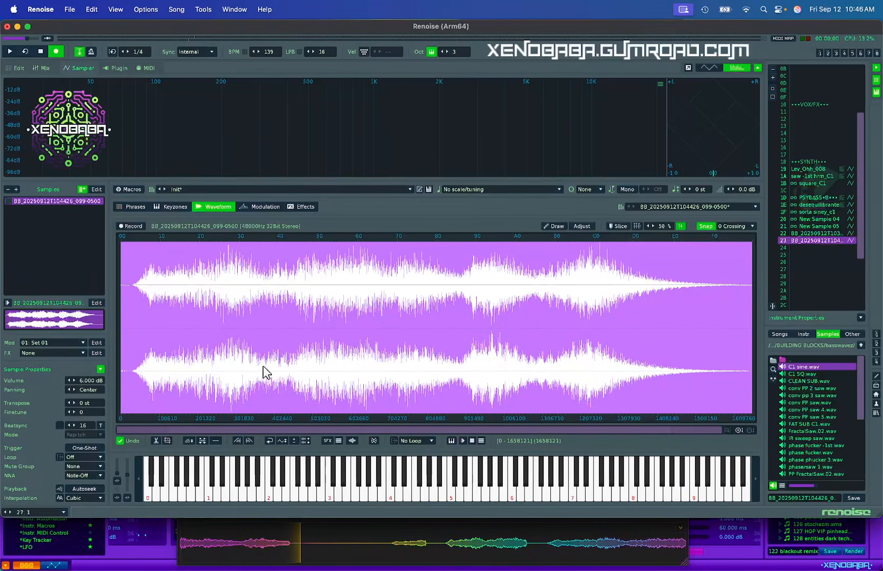
Step: Save the captured sample as "alien atmos 6" in the bounce 3 folder
{"action": "key", "text": "super+s"}
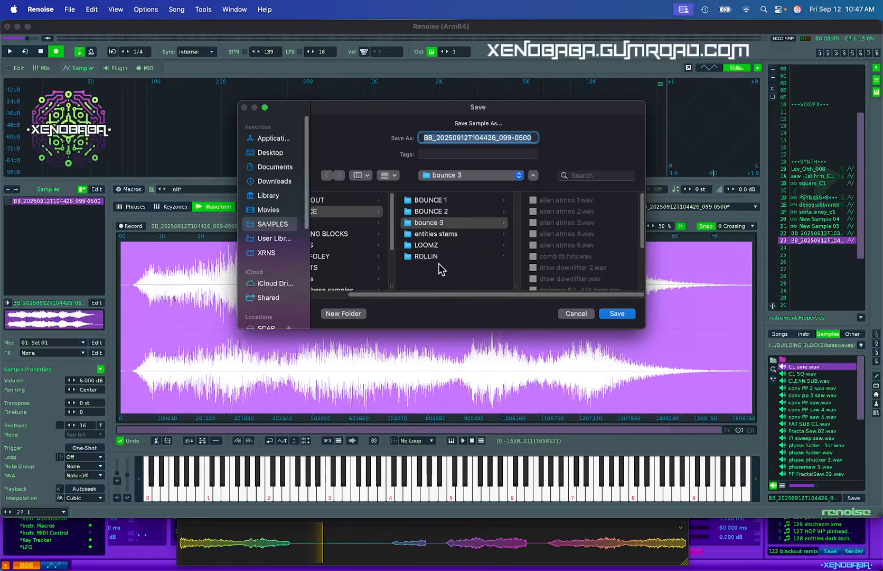
{"action": "type", "text": "al"}
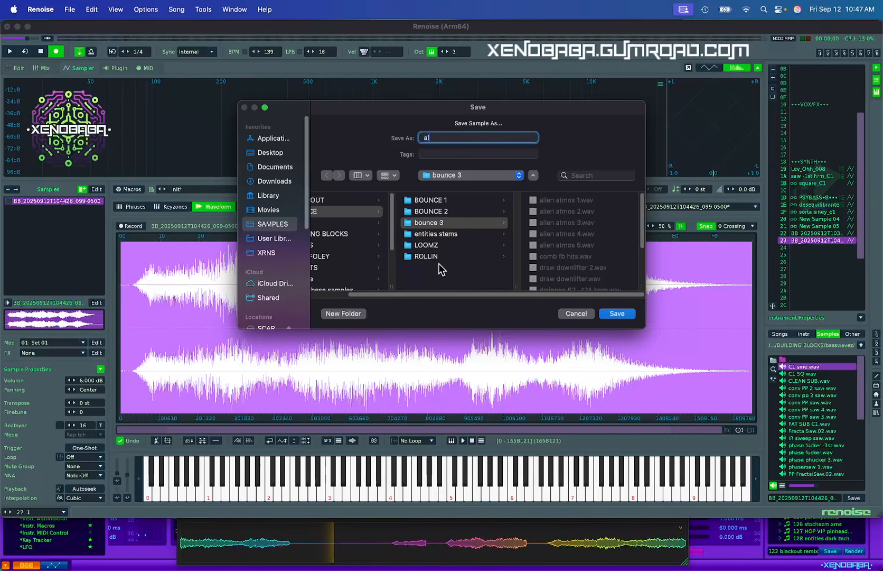
{"action": "type", "text": "ien at"}
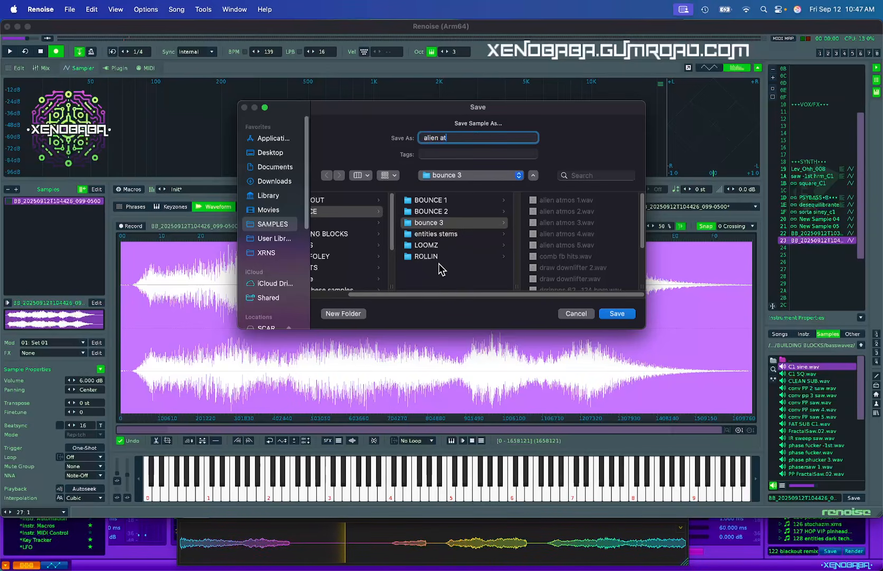
{"action": "type", "text": "mos 6\\"}
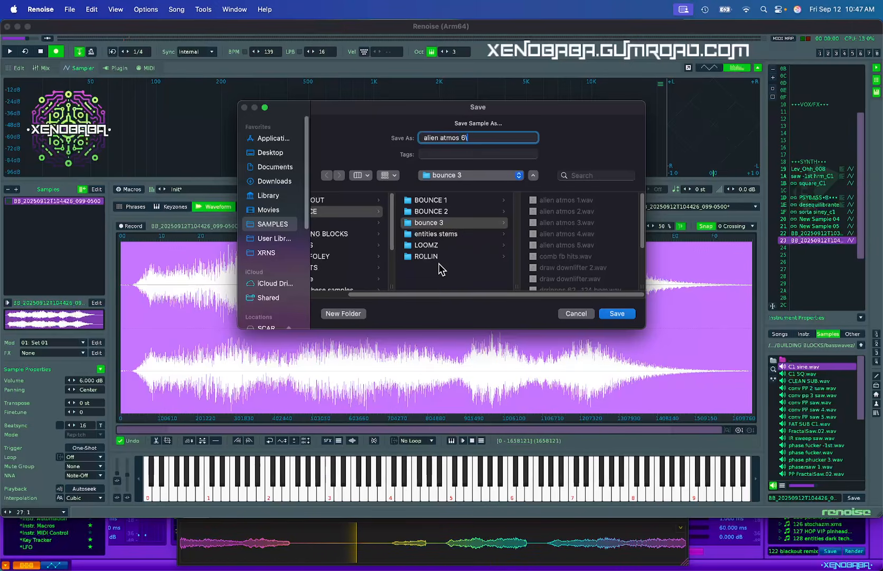
{"action": "key", "text": "BackSpace"}
{"action": "key", "text": "Return"}
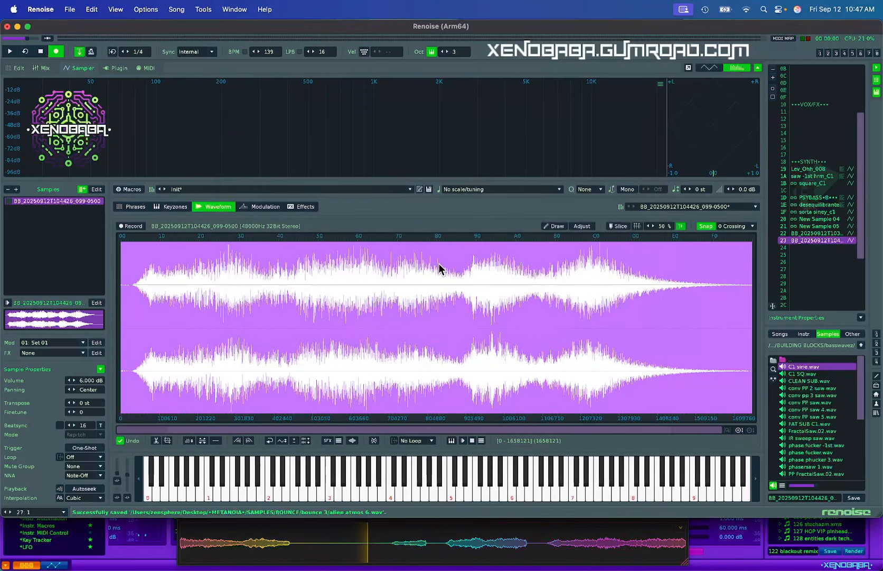
Step: Return to the New Sample 05 instrument and set its modulation filter type to HP Clean
{"action": "scroll", "coordinate": [802, 276], "scroll_direction": "up", "scroll_amount": 3}
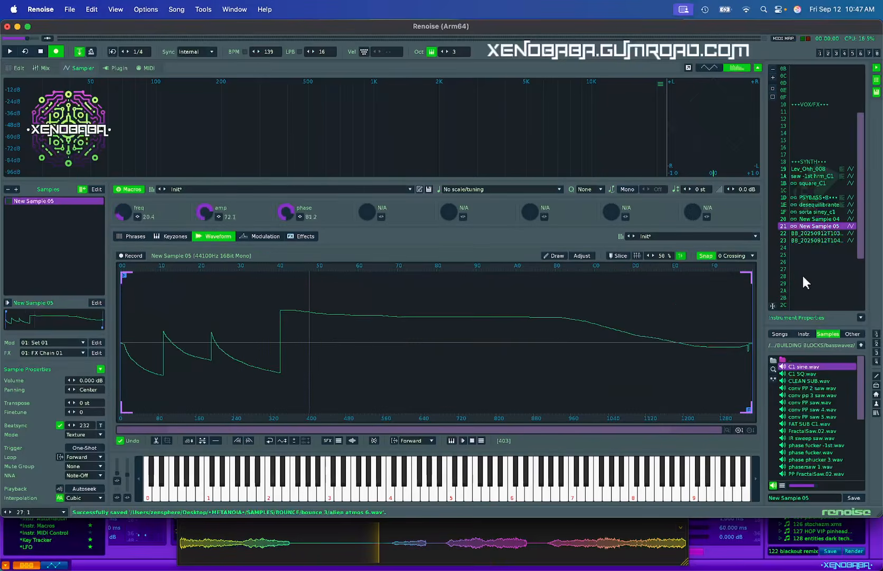
{"action": "scroll", "coordinate": [802, 273], "scroll_direction": "down", "scroll_amount": 1}
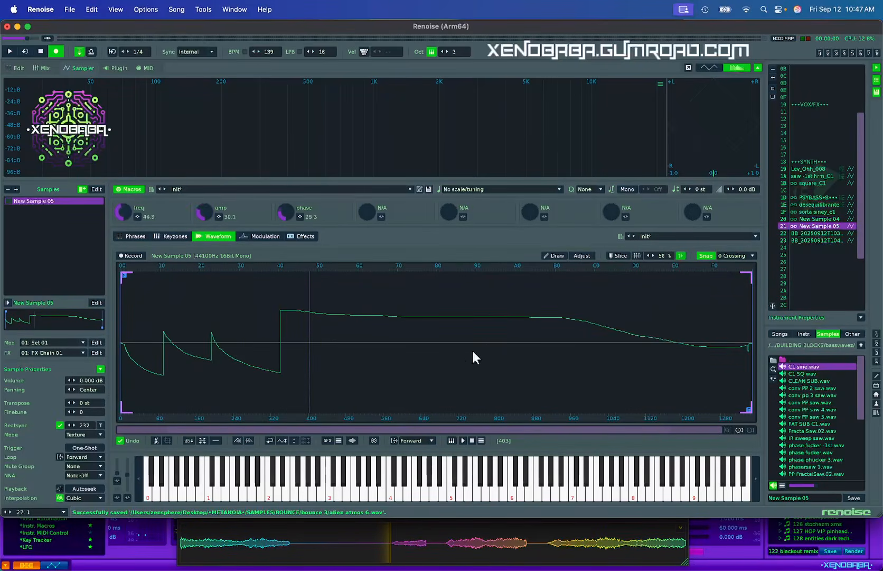
{"action": "left_click", "coordinate": [262, 236]}
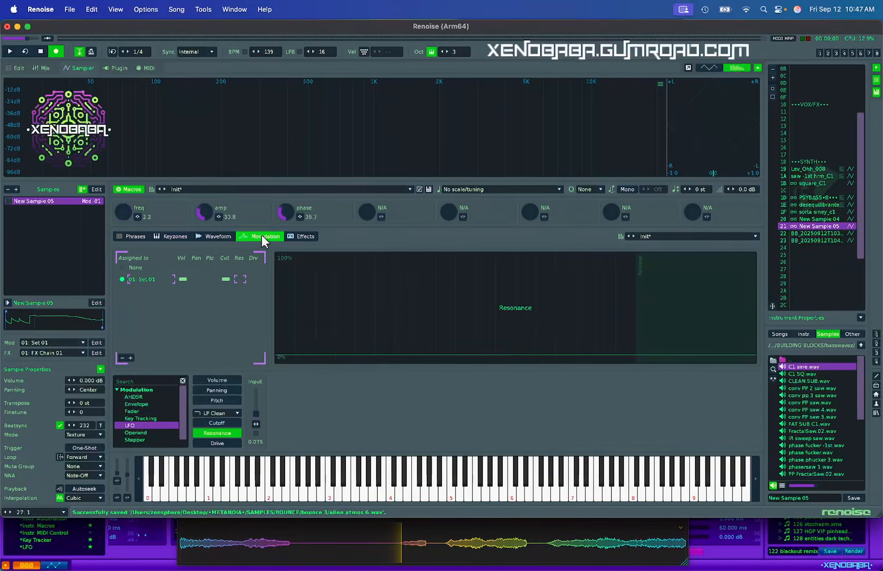
{"action": "left_click", "coordinate": [225, 412]}
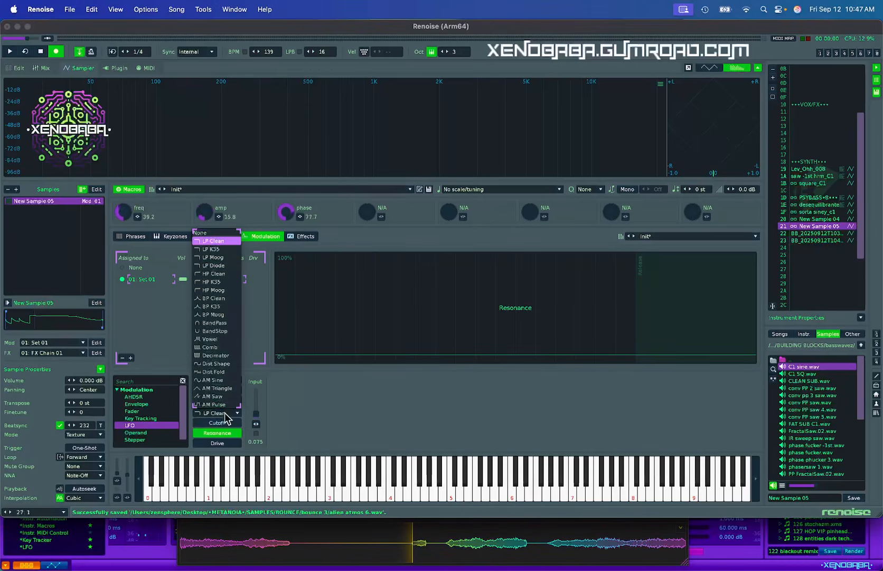
{"action": "left_click", "coordinate": [229, 273]}
Step: Redraw New Sample 05's waveform while it plays, first with smooth humps and, with the whole sample selected, with stepped pulses
{"action": "left_click", "coordinate": [218, 236]}
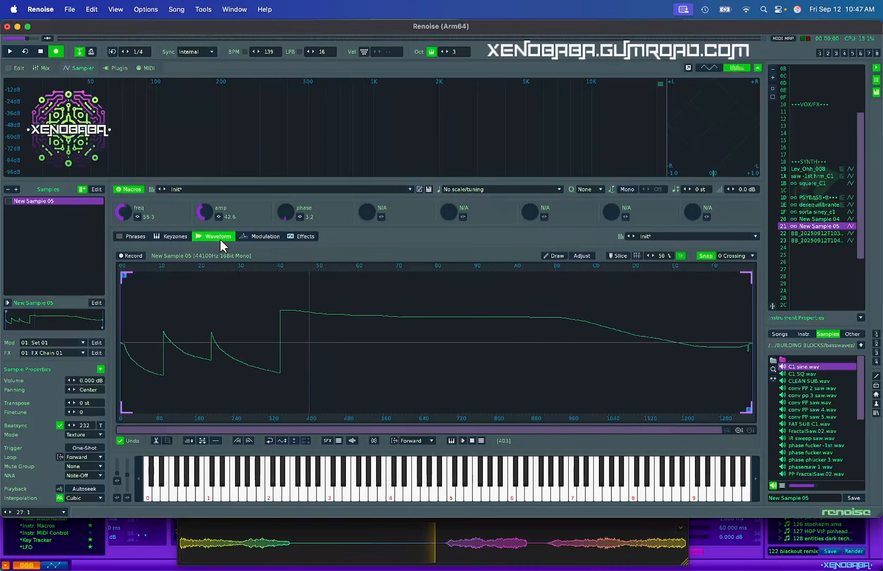
{"action": "left_click_drag", "start_coordinate": [175, 343], "coordinate": [278, 332]}
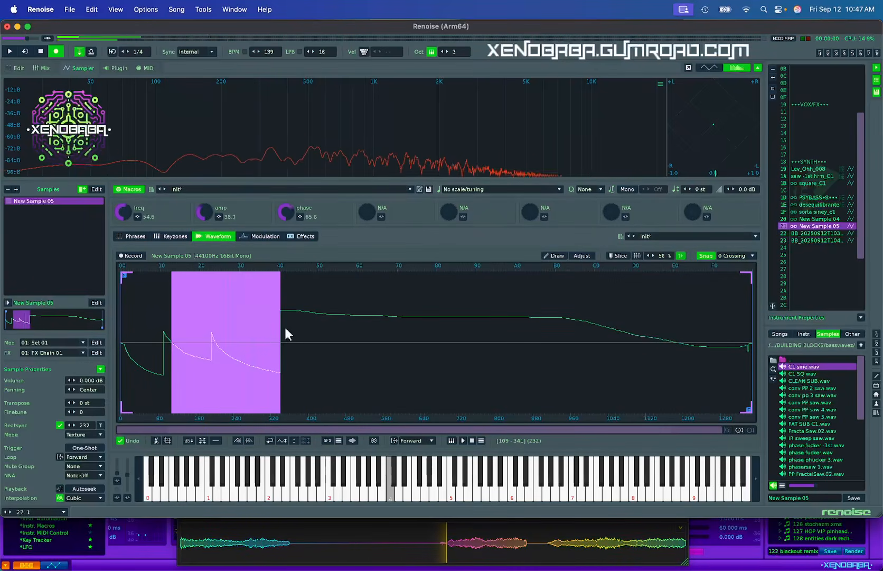
{"action": "left_click", "coordinate": [560, 256]}
{"action": "mouse_move", "coordinate": [158, 357]}
{"action": "left_mouse_down"}
{"action": "mouse_move", "coordinate": [400, 295]}
{"action": "mouse_move", "coordinate": [640, 340]}
{"action": "mouse_move", "coordinate": [634, 345]}
{"action": "left_mouse_up"}
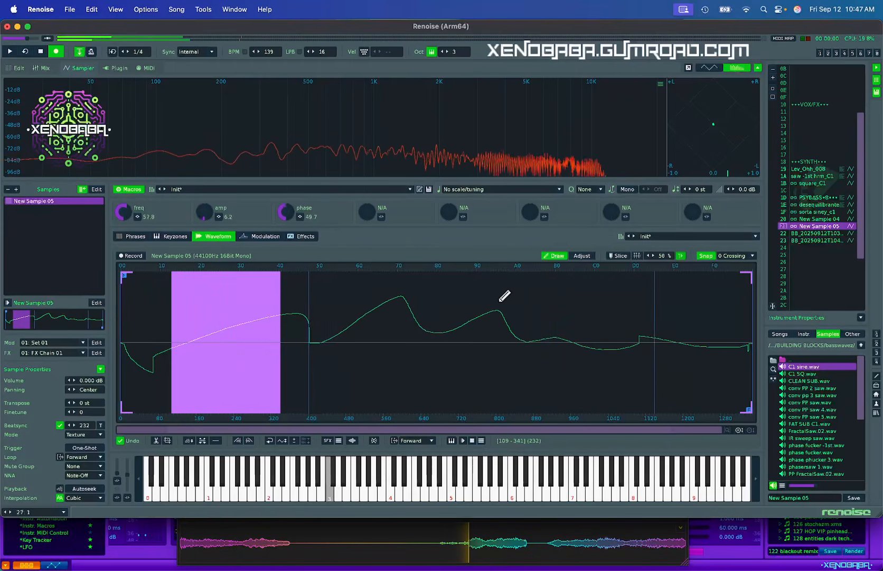
{"action": "key", "text": "super+a"}
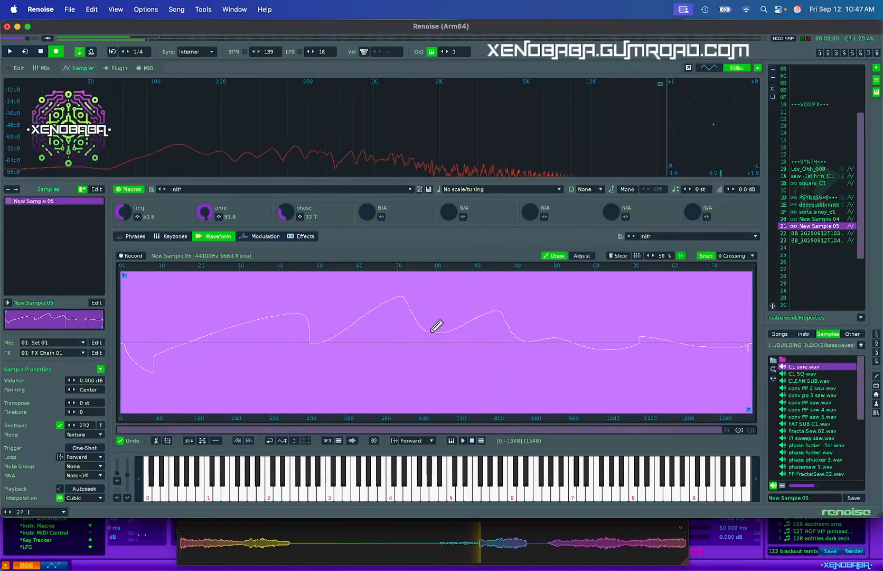
{"action": "mouse_move", "coordinate": [355, 346]}
{"action": "left_mouse_down"}
{"action": "mouse_move", "coordinate": [746, 322]}
{"action": "mouse_move", "coordinate": [401, 325]}
{"action": "mouse_move", "coordinate": [196, 365]}
{"action": "mouse_move", "coordinate": [476, 371]}
{"action": "mouse_move", "coordinate": [656, 364]}
{"action": "mouse_move", "coordinate": [161, 341]}
{"action": "mouse_move", "coordinate": [349, 364]}
{"action": "mouse_move", "coordinate": [645, 326]}
{"action": "mouse_move", "coordinate": [317, 289]}
{"action": "mouse_move", "coordinate": [335, 348]}
{"action": "mouse_move", "coordinate": [204, 334]}
{"action": "mouse_move", "coordinate": [585, 332]}
{"action": "mouse_move", "coordinate": [250, 371]}
{"action": "mouse_move", "coordinate": [198, 315]}
{"action": "mouse_move", "coordinate": [456, 312]}
{"action": "mouse_move", "coordinate": [732, 330]}
{"action": "mouse_move", "coordinate": [371, 310]}
{"action": "mouse_move", "coordinate": [166, 351]}
{"action": "mouse_move", "coordinate": [335, 366]}
{"action": "mouse_move", "coordinate": [562, 341]}
{"action": "mouse_move", "coordinate": [578, 288]}
{"action": "mouse_move", "coordinate": [328, 301]}
{"action": "mouse_move", "coordinate": [154, 346]}
{"action": "mouse_move", "coordinate": [327, 385]}
{"action": "mouse_move", "coordinate": [498, 362]}
{"action": "mouse_move", "coordinate": [683, 370]}
{"action": "left_mouse_up"}
{"action": "mouse_move", "coordinate": [694, 296]}
{"action": "left_mouse_down"}
{"action": "mouse_move", "coordinate": [607, 288]}
{"action": "mouse_move", "coordinate": [161, 311]}
{"action": "mouse_move", "coordinate": [296, 347]}
{"action": "mouse_move", "coordinate": [574, 355]}
{"action": "mouse_move", "coordinate": [619, 317]}
{"action": "left_mouse_up"}
Step: Change the modulation filter type of Set 01 to BP Clean
{"action": "left_click", "coordinate": [261, 235]}
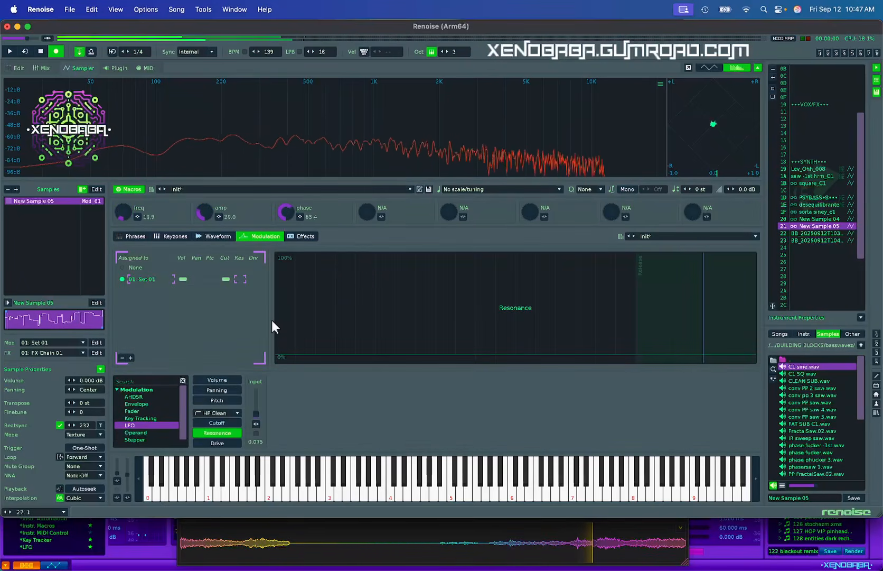
{"action": "left_click", "coordinate": [221, 413]}
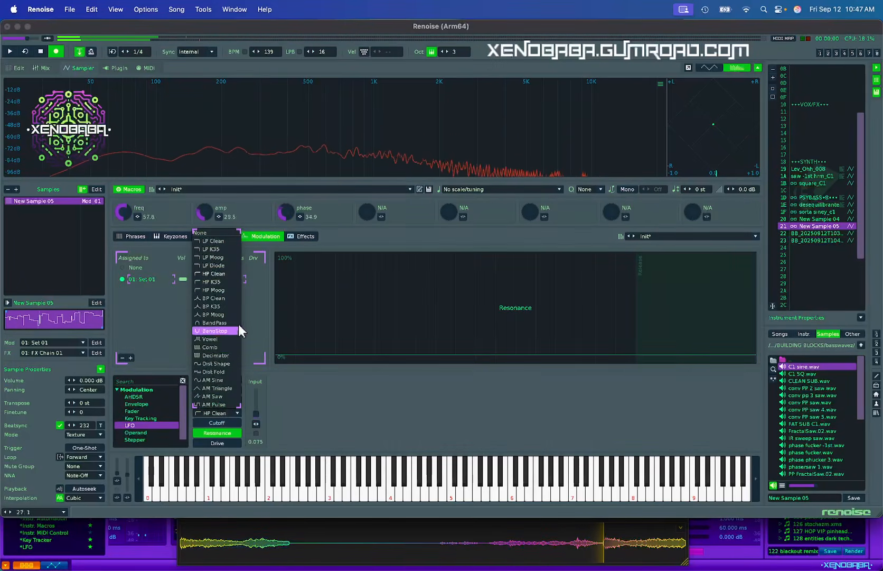
{"action": "left_click", "coordinate": [224, 298]}
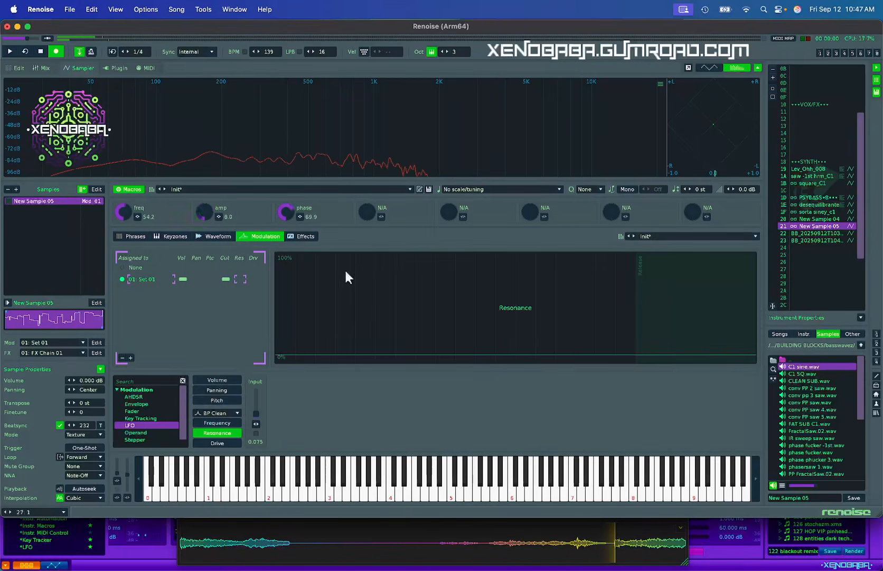
Step: Redraw New Sample 05's waveform as flat plateaus with abrupt pulse drops while auditioning the band-pass filter
{"action": "left_click", "coordinate": [203, 236]}
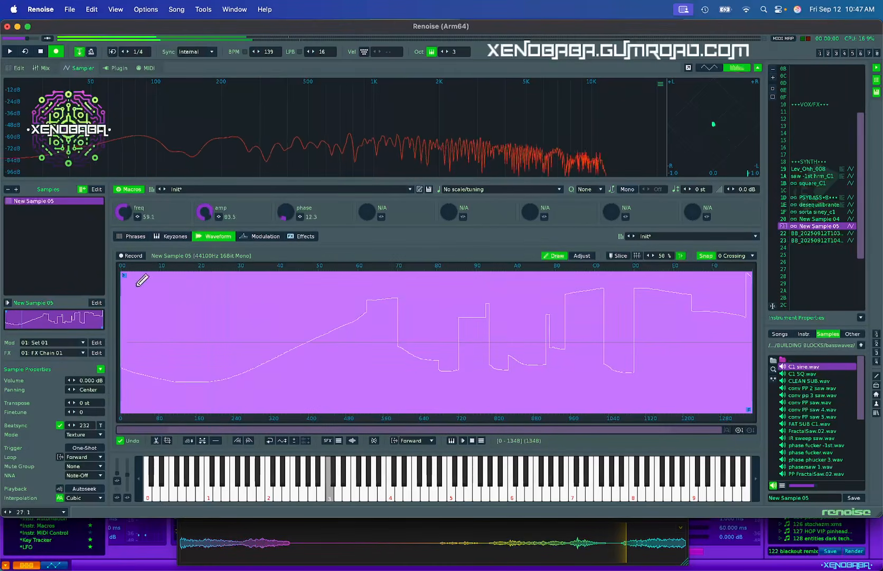
{"action": "mouse_move", "coordinate": [401, 329]}
{"action": "left_mouse_down"}
{"action": "mouse_move", "coordinate": [164, 361]}
{"action": "mouse_move", "coordinate": [364, 389]}
{"action": "mouse_move", "coordinate": [485, 373]}
{"action": "mouse_move", "coordinate": [650, 375]}
{"action": "left_mouse_up"}
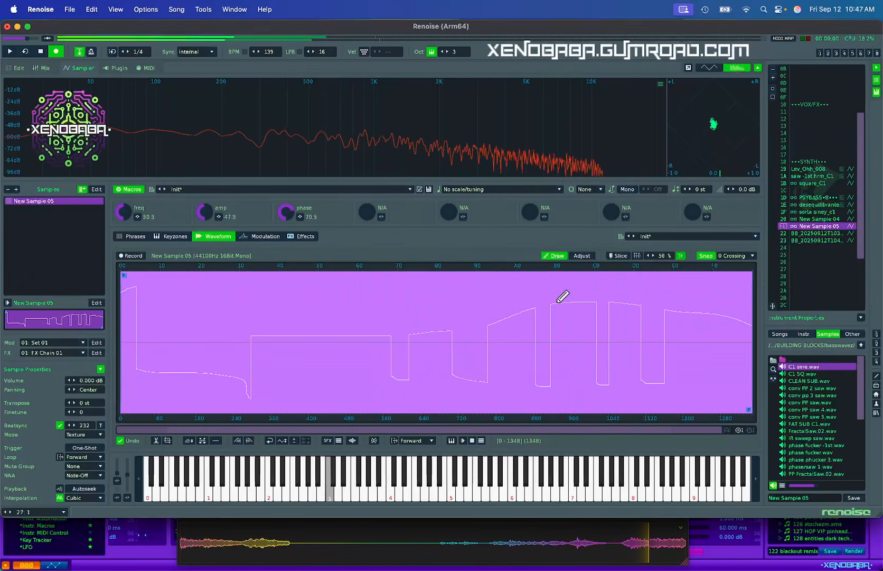
Step: Set the band-pass filter's Resonance input to 0.221 and its Drive input to 0.348
{"action": "left_click", "coordinate": [264, 235]}
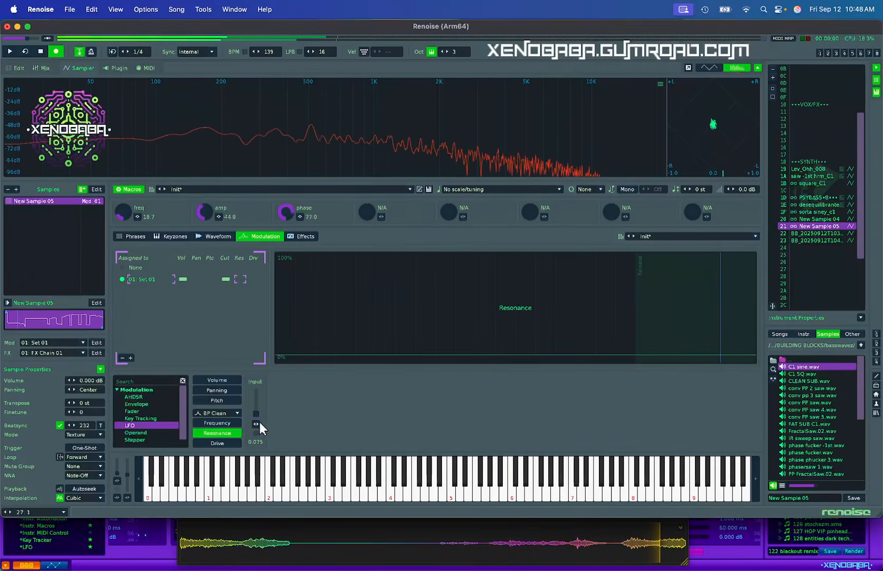
{"action": "left_click_drag", "start_coordinate": [255, 412], "coordinate": [257, 410]}
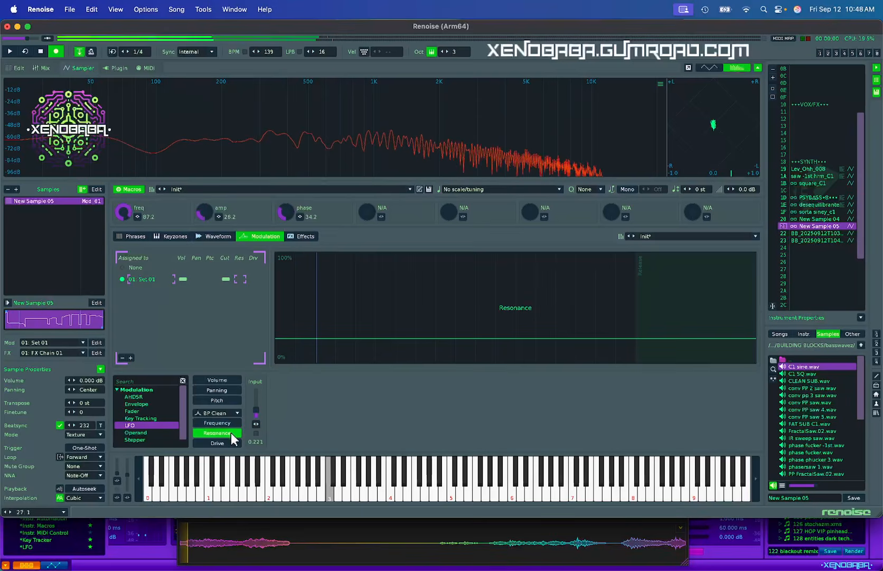
{"action": "left_click", "coordinate": [217, 443]}
{"action": "left_click_drag", "start_coordinate": [254, 399], "coordinate": [255, 407]}
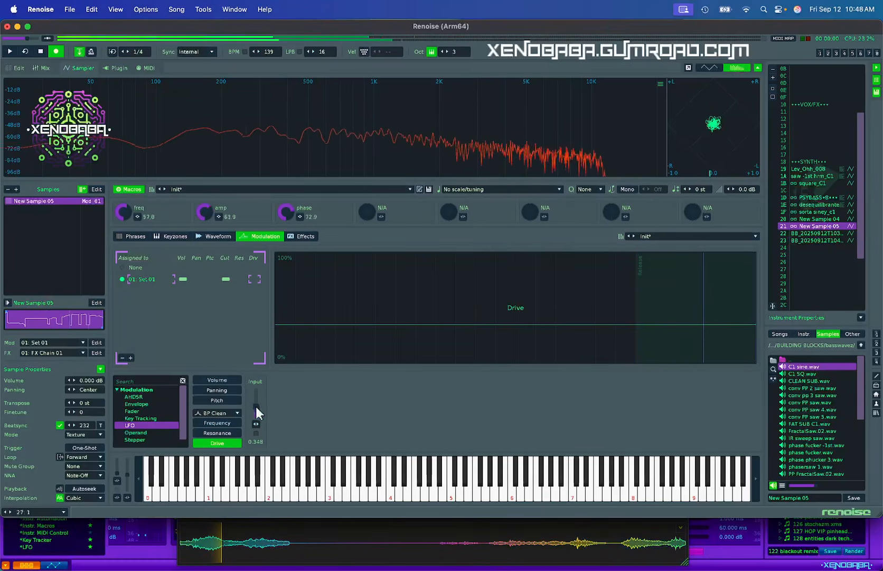
Step: Lower the maximum of the freq macro's LFO Frequency mapping to 1.37 Hz
{"action": "left_click", "coordinate": [138, 217]}
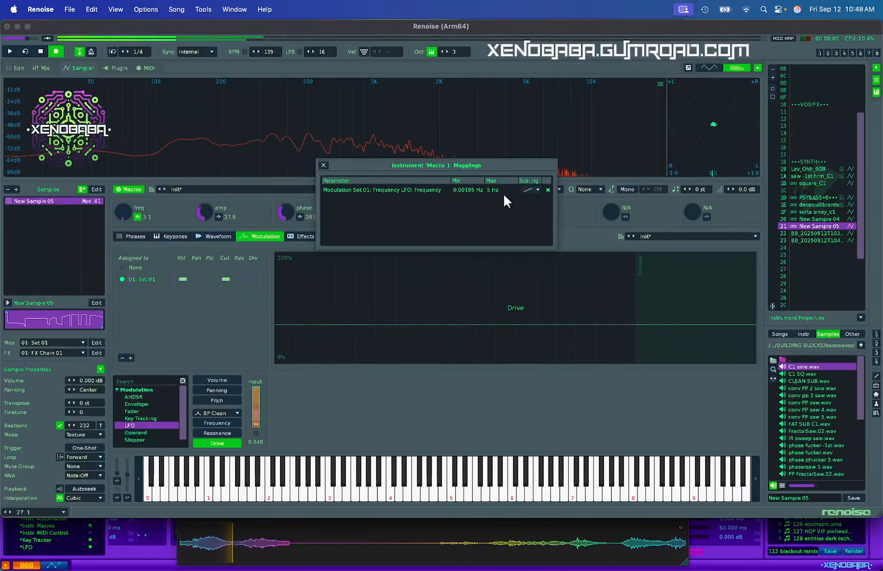
{"action": "left_click_drag", "start_coordinate": [495, 189], "coordinate": [495, 208]}
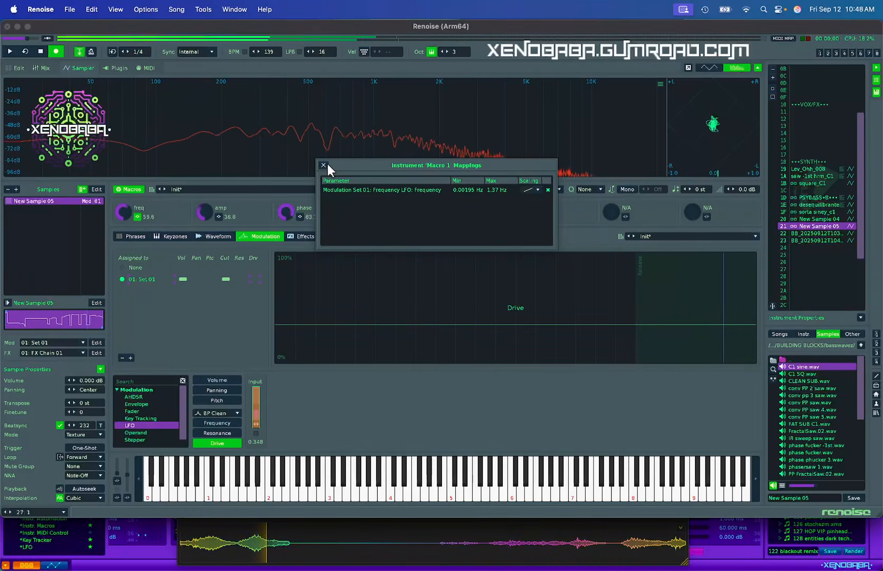
Step: Close the Macro 1 mappings and change the modulation filter type of Set 01 to Comb
{"action": "key", "text": "z"}
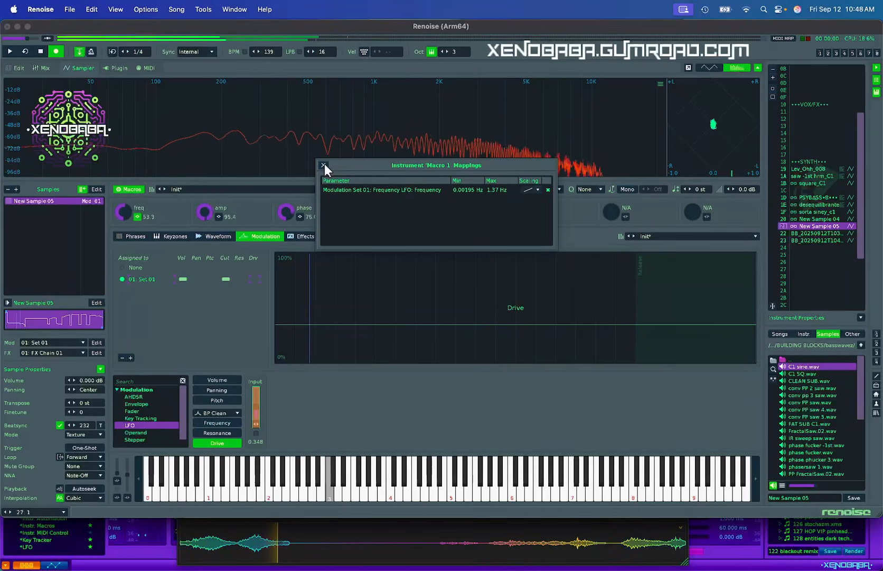
{"action": "left_click", "coordinate": [324, 165]}
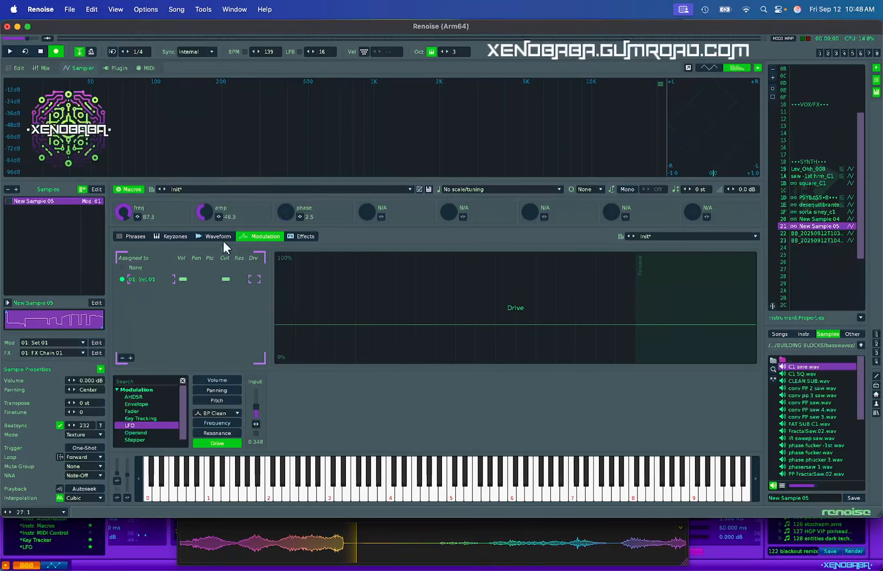
{"action": "left_click", "coordinate": [223, 414]}
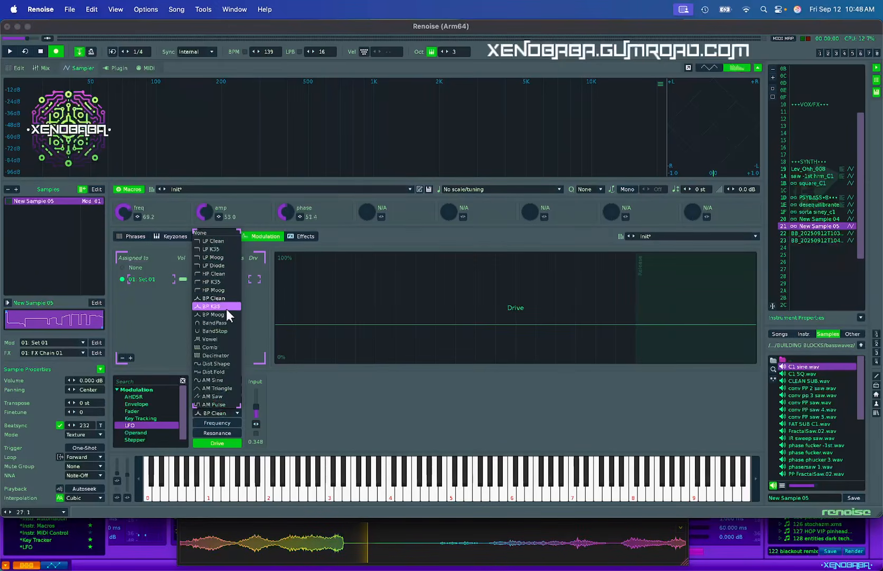
{"action": "left_click", "coordinate": [216, 346]}
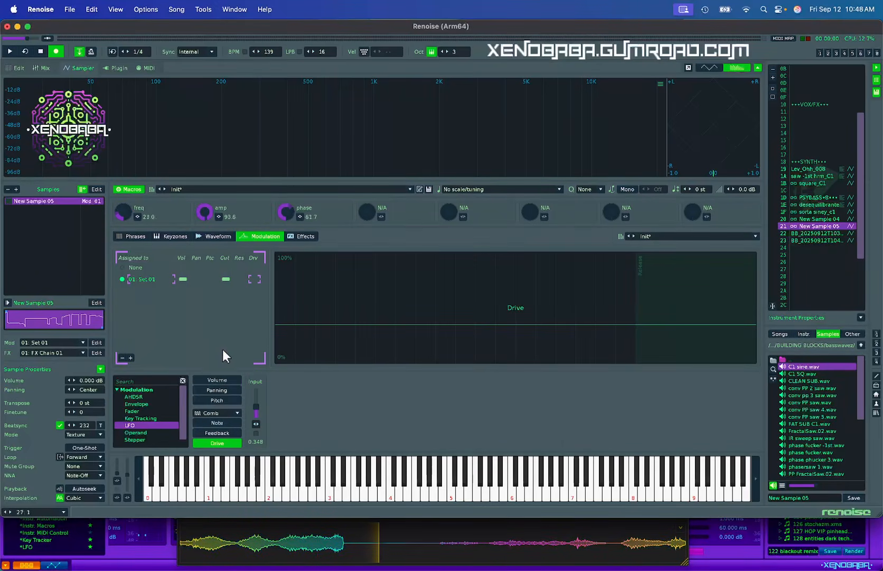
Step: Set the comb filter's Feedback input to 0.744 and audition the sound with its Note modulation shown
{"action": "left_click", "coordinate": [218, 432]}
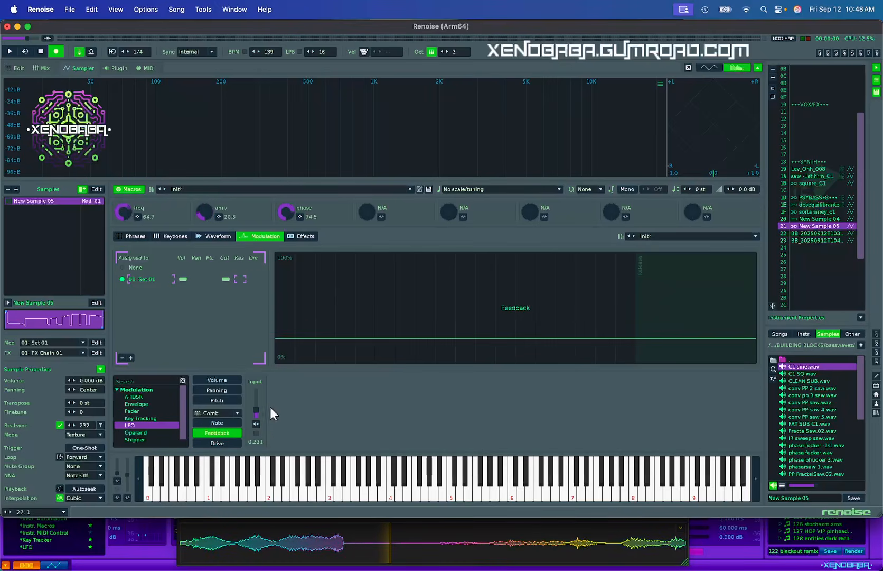
{"action": "left_click_drag", "start_coordinate": [260, 407], "coordinate": [261, 395]}
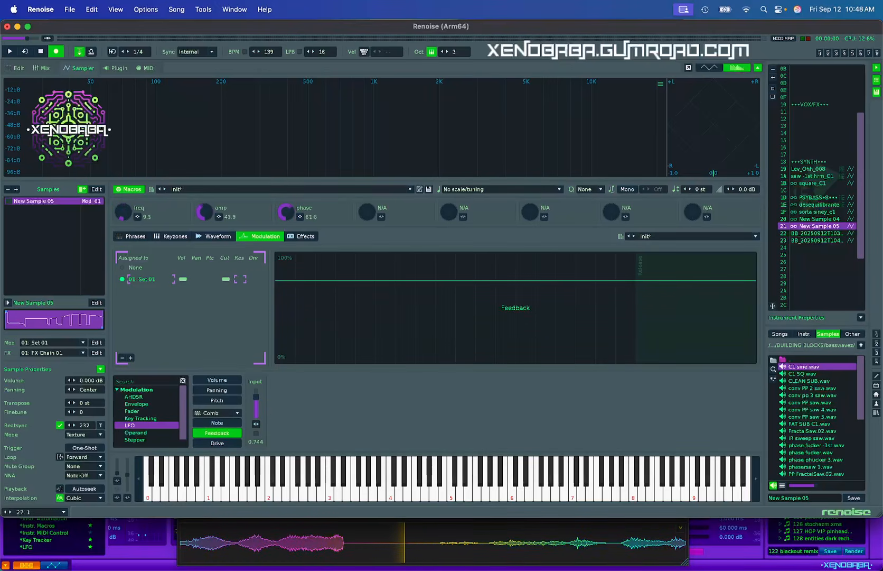
{"action": "left_click", "coordinate": [237, 420]}
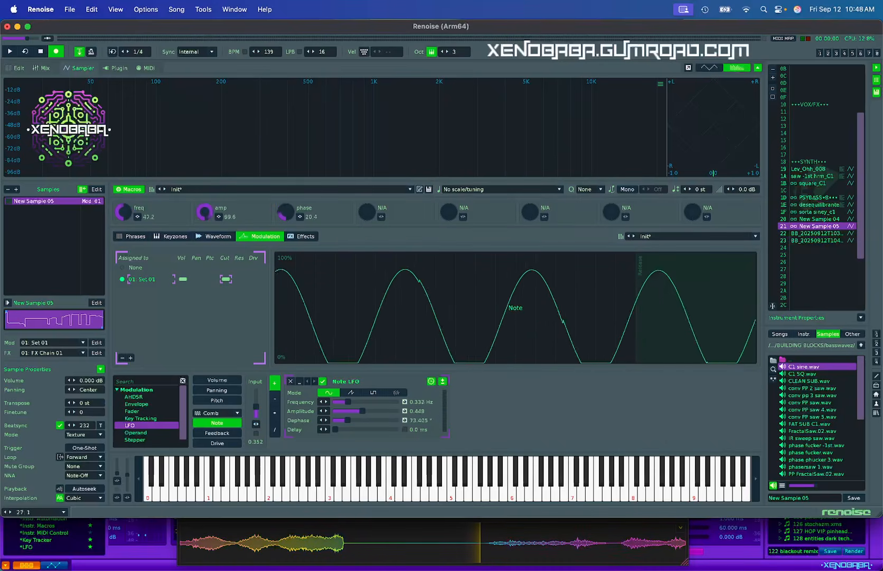
{"action": "key", "text": "z"}
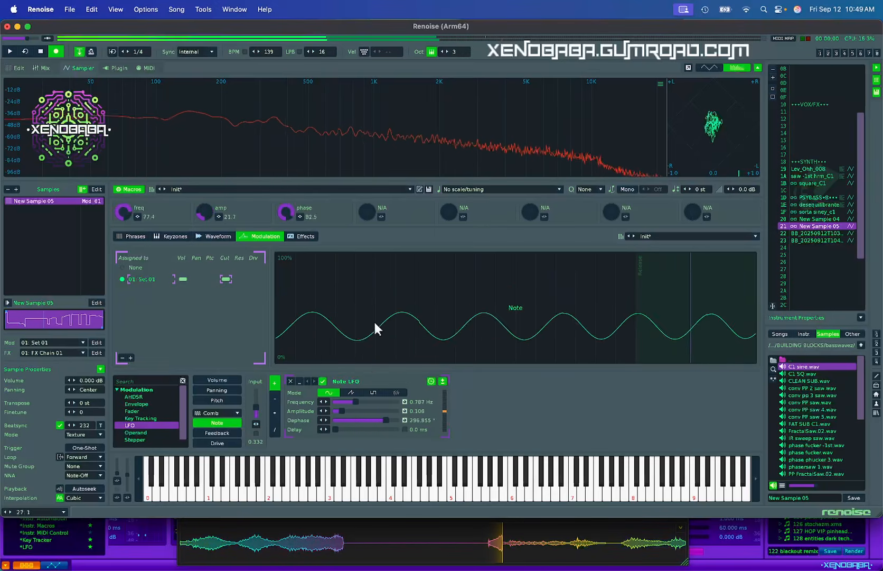
{"action": "key", "text": "z"}
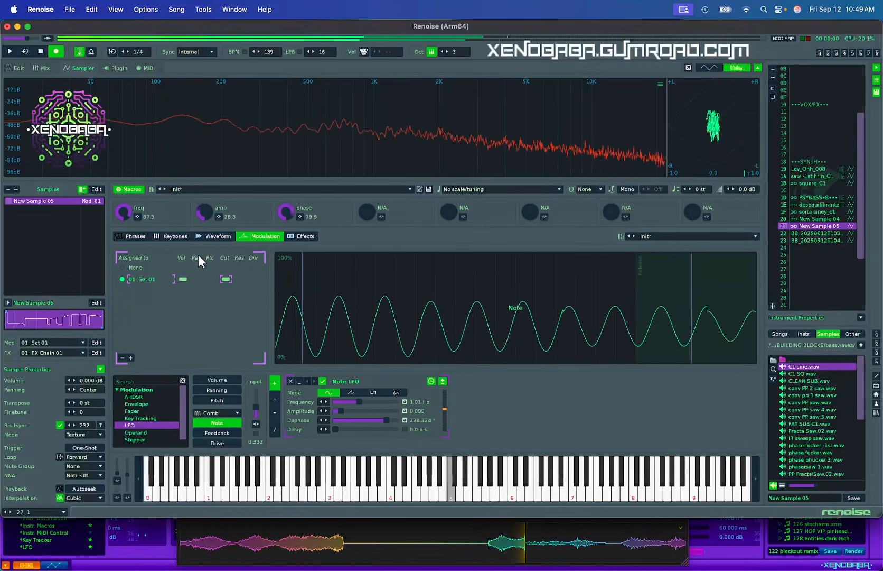
Step: Redraw New Sample 05's waveform through stepped curves, plateaus and jagged peaks to gentle rolling bumps while auditioning the comb filter
{"action": "left_click", "coordinate": [213, 236]}
{"action": "mouse_move", "coordinate": [449, 350]}
{"action": "left_mouse_down"}
{"action": "mouse_move", "coordinate": [132, 306]}
{"action": "mouse_move", "coordinate": [490, 315]}
{"action": "mouse_move", "coordinate": [723, 336]}
{"action": "left_mouse_up"}
{"action": "mouse_move", "coordinate": [641, 336]}
{"action": "left_mouse_down"}
{"action": "mouse_move", "coordinate": [475, 313]}
{"action": "mouse_move", "coordinate": [218, 339]}
{"action": "left_mouse_up"}
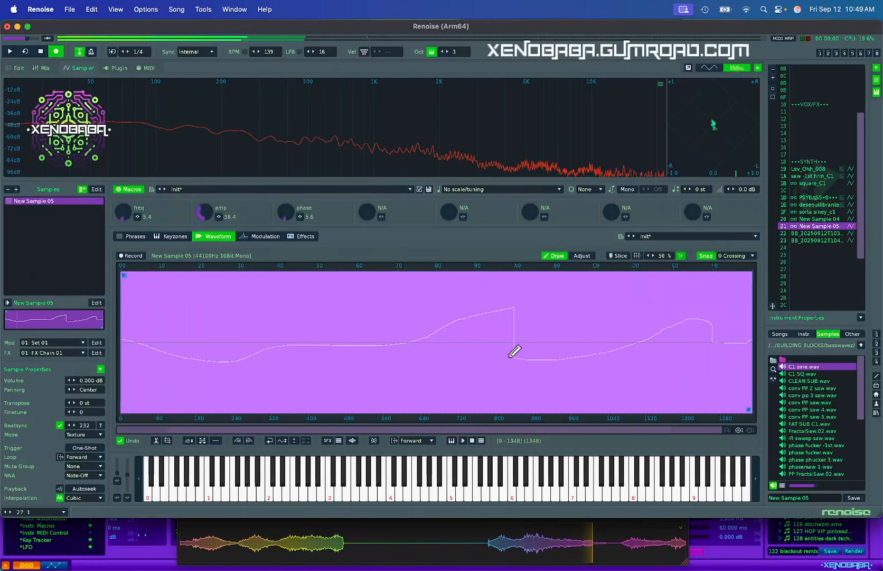
{"action": "left_click_drag", "start_coordinate": [207, 371], "coordinate": [536, 386]}
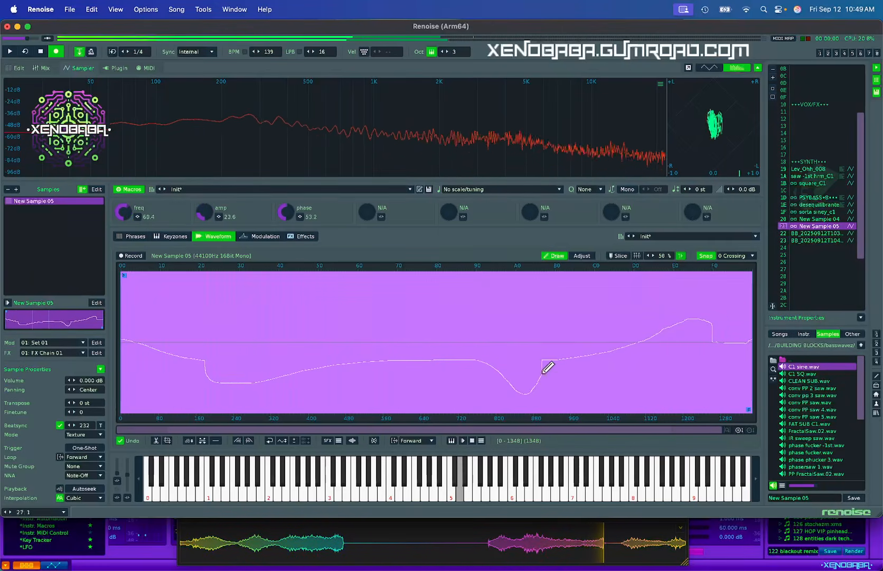
{"action": "left_click_drag", "start_coordinate": [306, 288], "coordinate": [173, 336]}
{"action": "left_click_drag", "start_coordinate": [445, 311], "coordinate": [675, 342]}
{"action": "left_click_drag", "start_coordinate": [728, 352], "coordinate": [499, 336]}
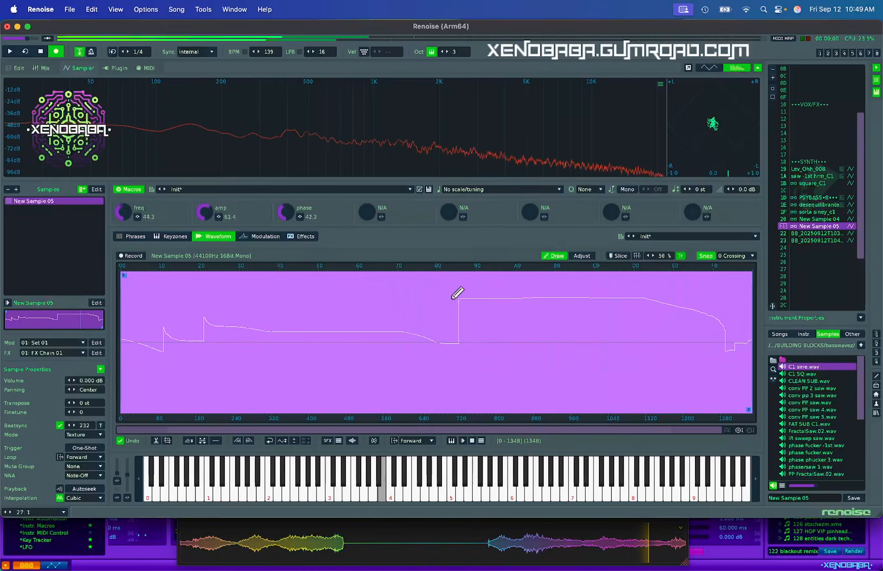
{"action": "left_click_drag", "start_coordinate": [224, 402], "coordinate": [681, 425]}
{"action": "mouse_move", "coordinate": [554, 284]}
{"action": "left_mouse_down"}
{"action": "mouse_move", "coordinate": [453, 316]}
{"action": "mouse_move", "coordinate": [362, 328]}
{"action": "left_mouse_up"}
{"action": "mouse_move", "coordinate": [312, 386]}
{"action": "left_mouse_down"}
{"action": "mouse_move", "coordinate": [172, 337]}
{"action": "mouse_move", "coordinate": [322, 333]}
{"action": "left_mouse_up"}
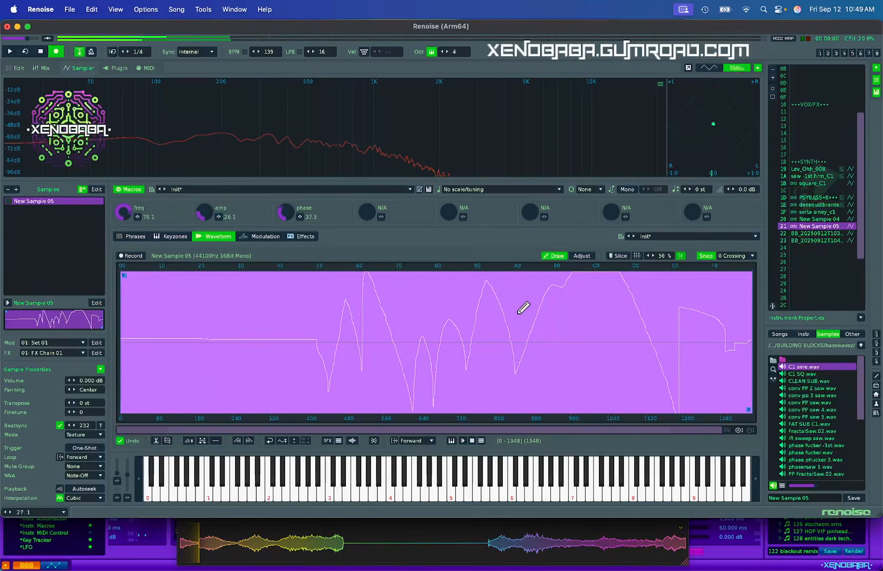
{"action": "mouse_move", "coordinate": [129, 343]}
{"action": "left_mouse_down"}
{"action": "mouse_move", "coordinate": [303, 314]}
{"action": "mouse_move", "coordinate": [703, 317]}
{"action": "mouse_move", "coordinate": [681, 324]}
{"action": "left_mouse_up"}
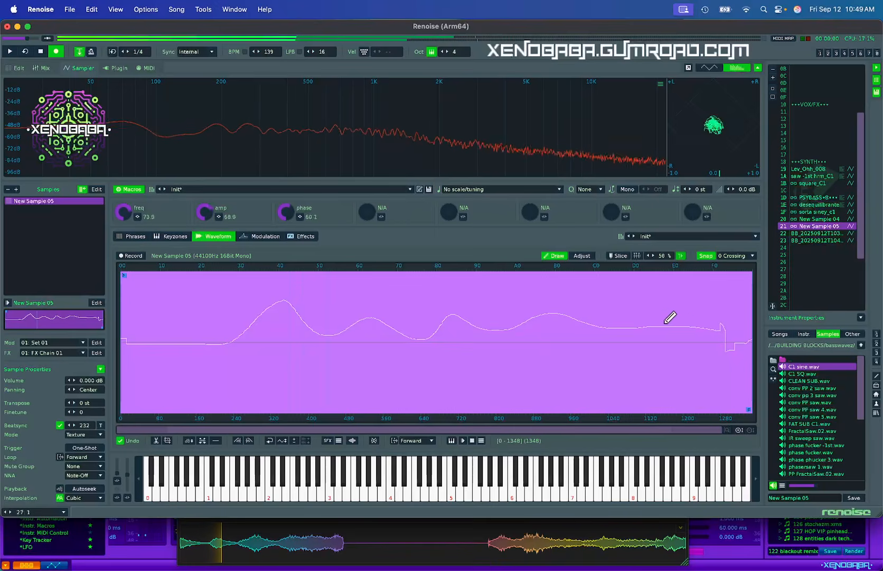
Step: Set the comb filter's Drive input to 0.000 and return to its Note modulation
{"action": "left_click", "coordinate": [301, 236]}
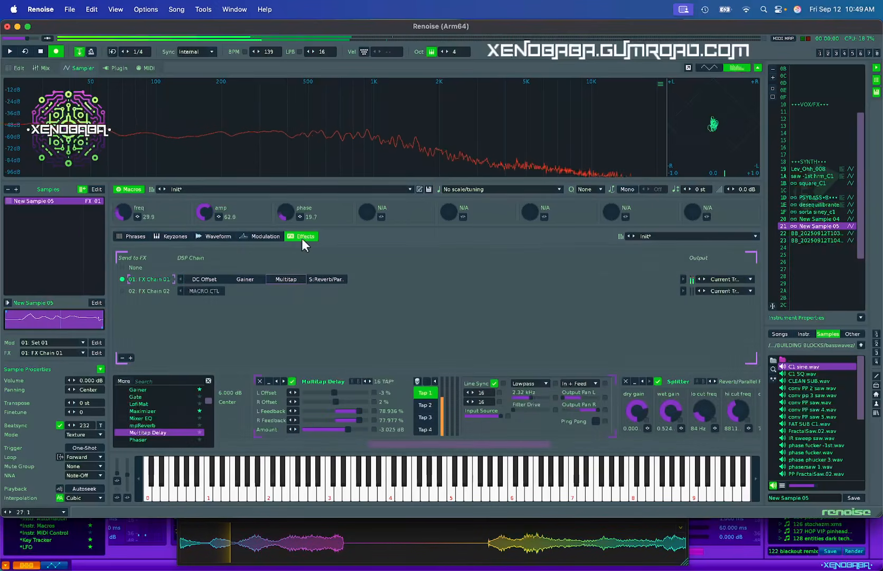
{"action": "left_click", "coordinate": [260, 237]}
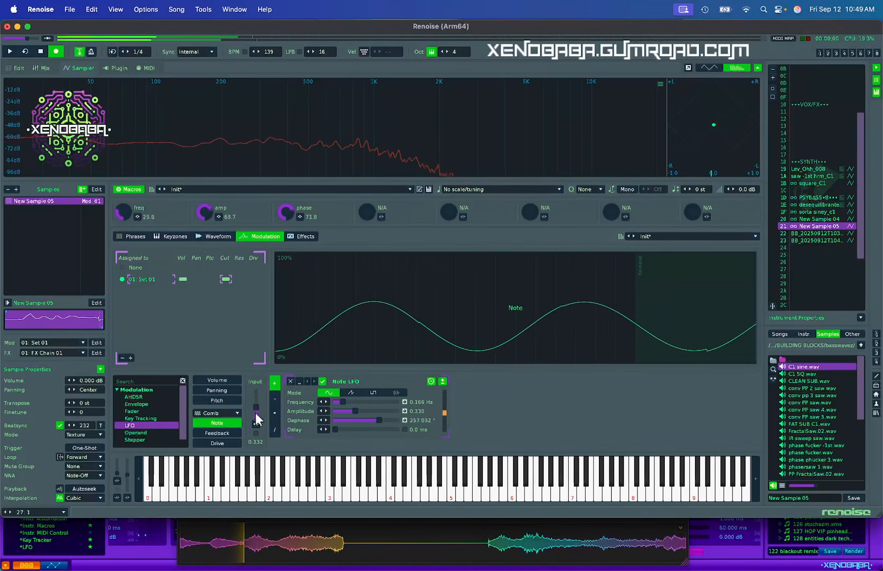
{"action": "left_click", "coordinate": [226, 431]}
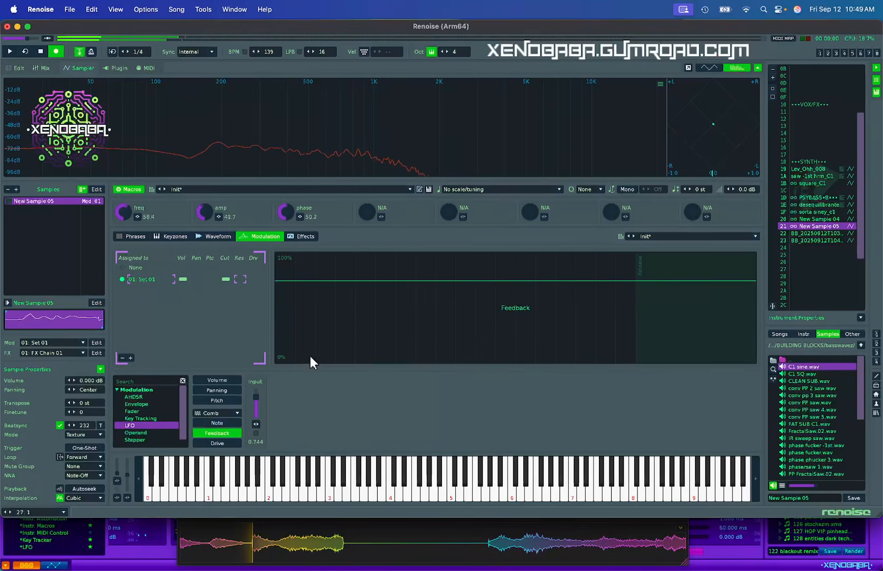
{"action": "left_click", "coordinate": [230, 441]}
{"action": "left_click_drag", "start_coordinate": [256, 407], "coordinate": [256, 415]}
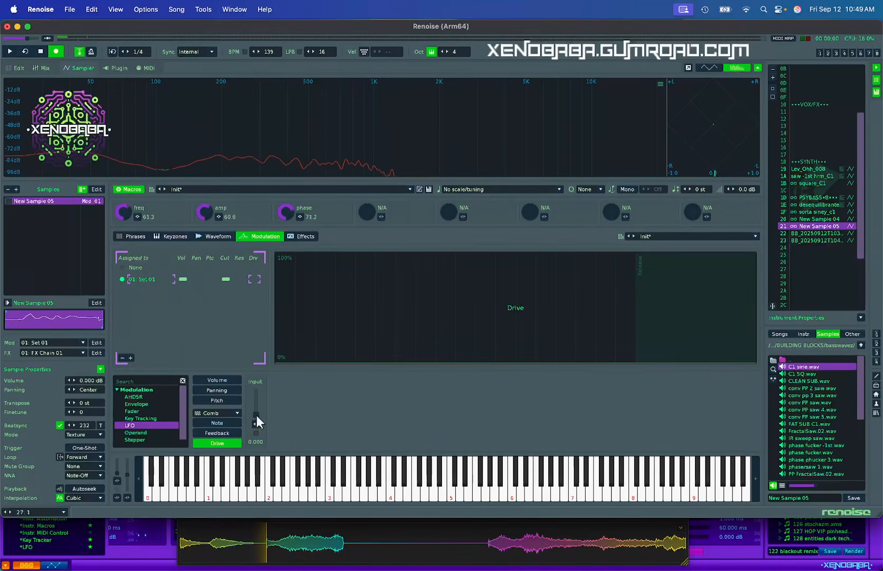
{"action": "left_click", "coordinate": [234, 424]}
Step: Reshape New Sample 05's waveform with broad swells, dips and abrupt steps, finishing with one low central hump and a nearly flat tail
{"action": "left_click", "coordinate": [215, 236]}
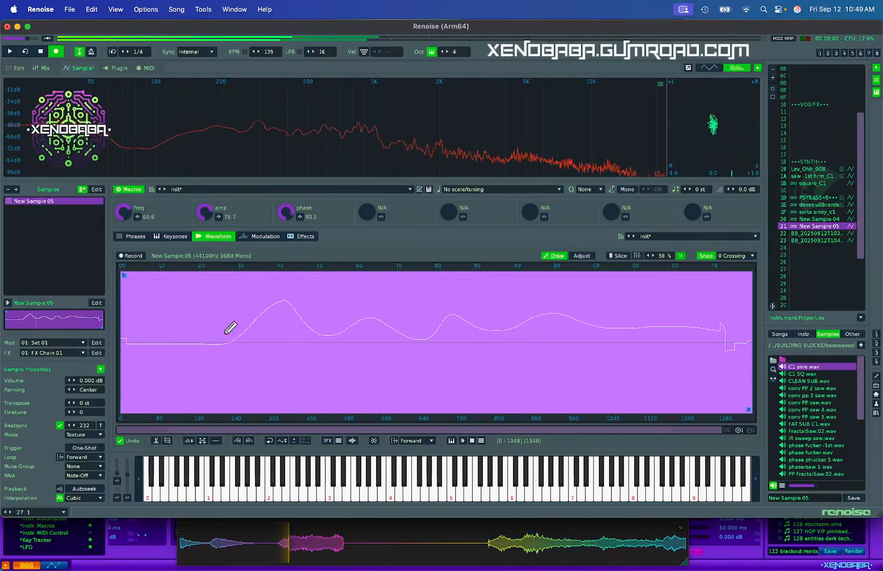
{"action": "mouse_move", "coordinate": [208, 322]}
{"action": "left_mouse_down"}
{"action": "mouse_move", "coordinate": [422, 336]}
{"action": "mouse_move", "coordinate": [674, 329]}
{"action": "left_mouse_up"}
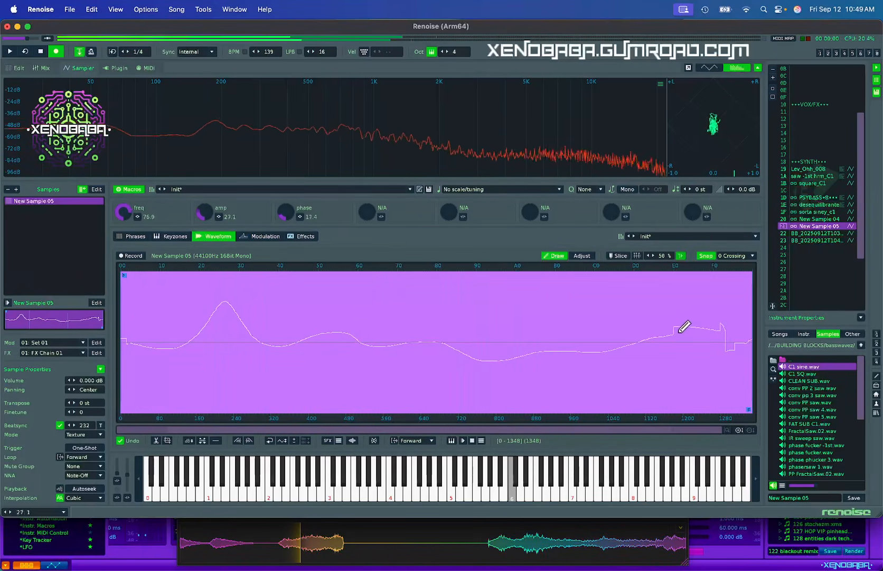
{"action": "left_click_drag", "start_coordinate": [740, 336], "coordinate": [229, 325]}
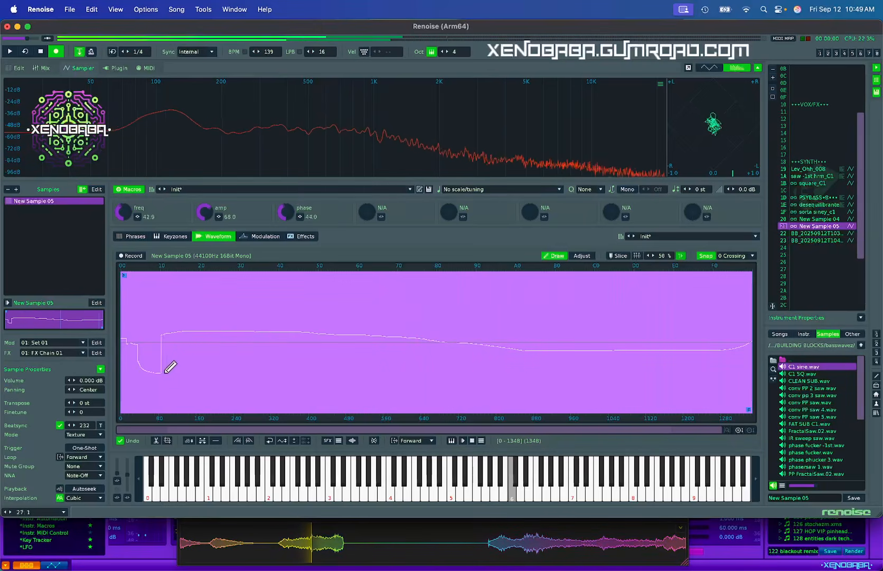
{"action": "left_click_drag", "start_coordinate": [338, 326], "coordinate": [469, 337]}
{"action": "left_click_drag", "start_coordinate": [585, 354], "coordinate": [694, 336]}
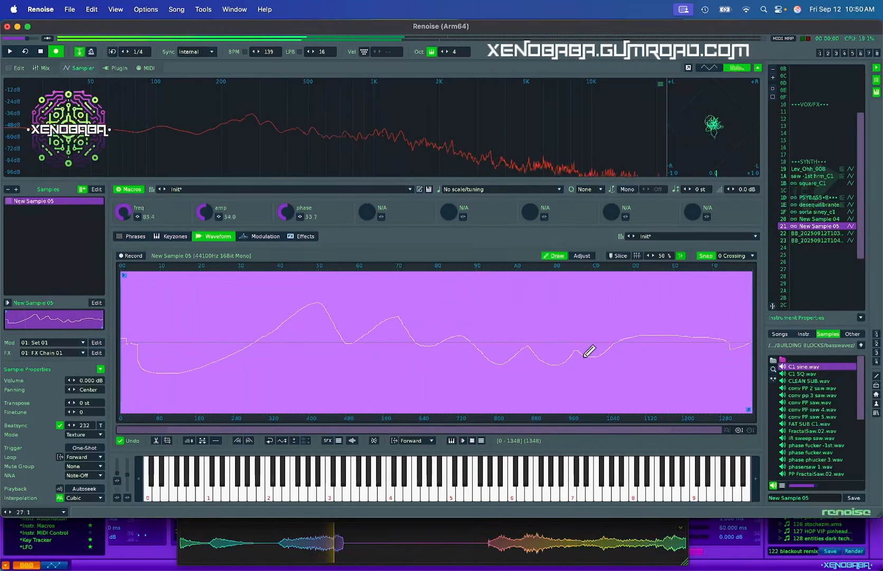
{"action": "mouse_move", "coordinate": [243, 337]}
{"action": "left_mouse_down"}
{"action": "mouse_move", "coordinate": [142, 355]}
{"action": "mouse_move", "coordinate": [414, 302]}
{"action": "left_mouse_up"}
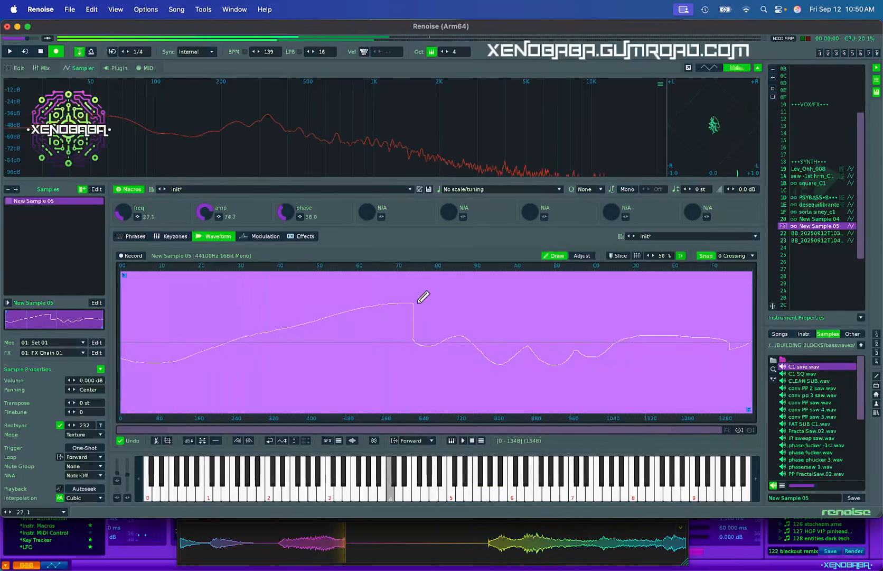
{"action": "mouse_move", "coordinate": [517, 381]}
{"action": "left_mouse_down"}
{"action": "mouse_move", "coordinate": [322, 314]}
{"action": "mouse_move", "coordinate": [494, 316]}
{"action": "mouse_move", "coordinate": [640, 332]}
{"action": "left_mouse_up"}
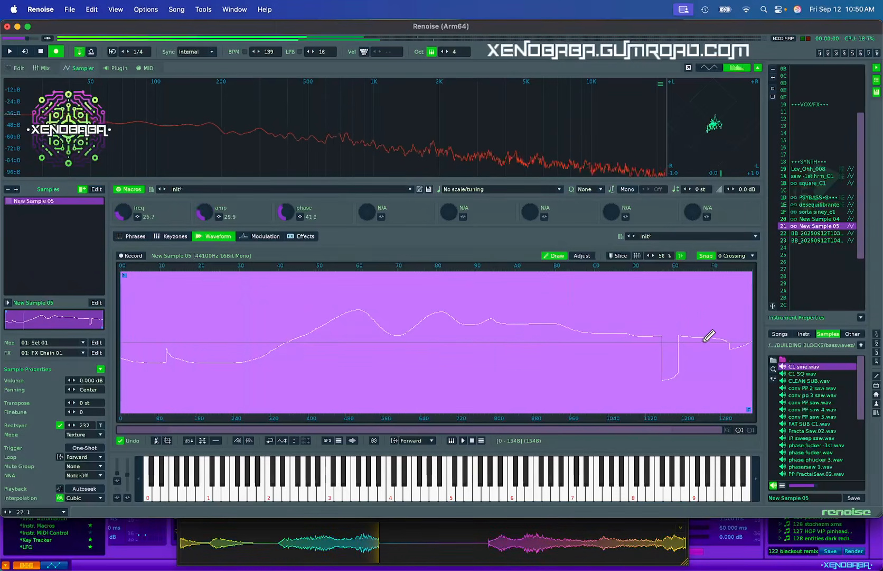
{"action": "left_click_drag", "start_coordinate": [704, 335], "coordinate": [419, 308]}
{"action": "left_click_drag", "start_coordinate": [205, 312], "coordinate": [673, 334]}
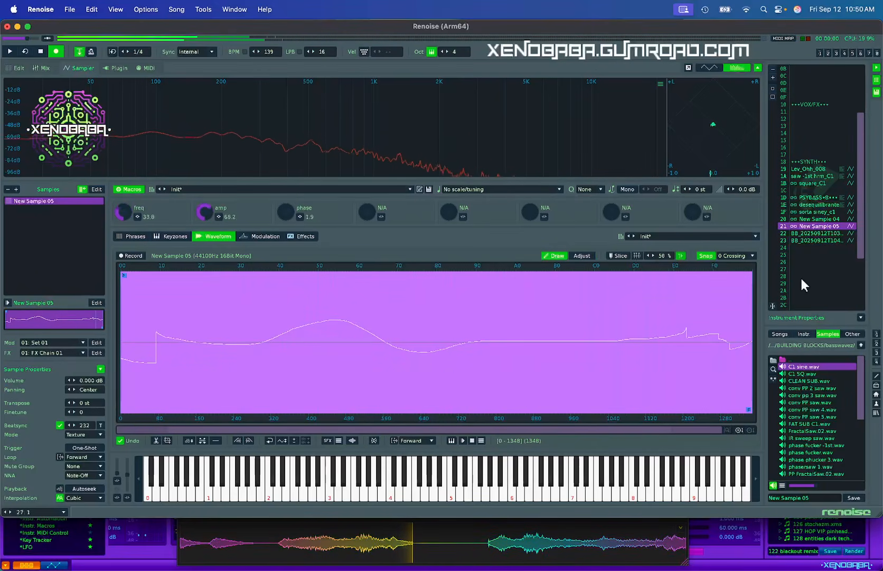
Step: Capture the comb-filter performance from Rolling Sampler into empty instrument slot 24
{"action": "scroll", "coordinate": [810, 272], "scroll_direction": "down", "scroll_amount": 3}
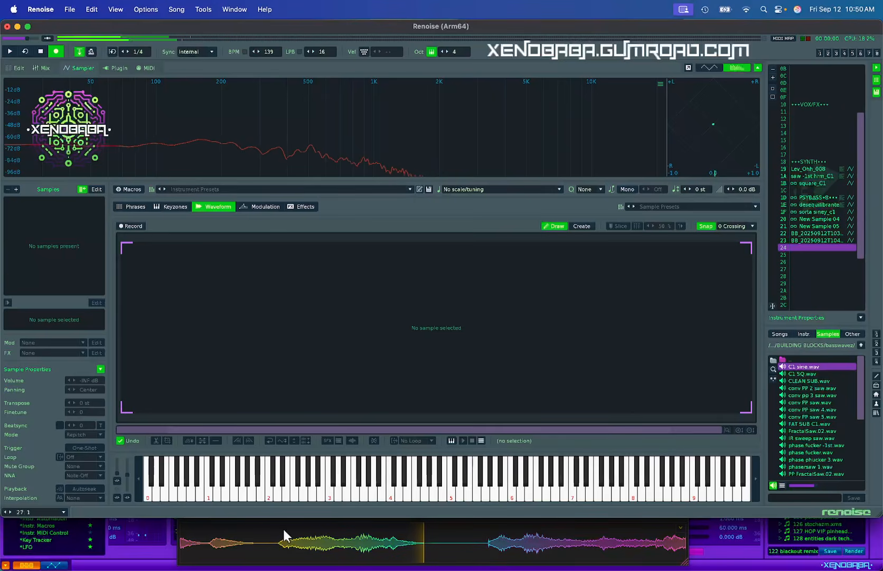
{"action": "left_click", "coordinate": [276, 542]}
{"action": "left_click_drag", "start_coordinate": [380, 547], "coordinate": [815, 247]}
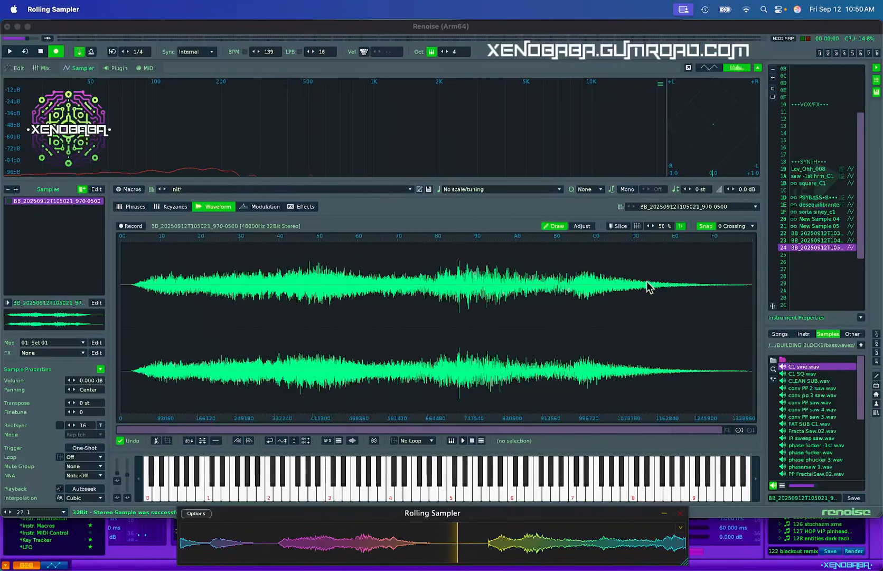
Step: Undo the stray pencil edit on the captured sample, turn off drawing, and maximize the whole sample's volume
{"action": "left_click", "coordinate": [603, 315]}
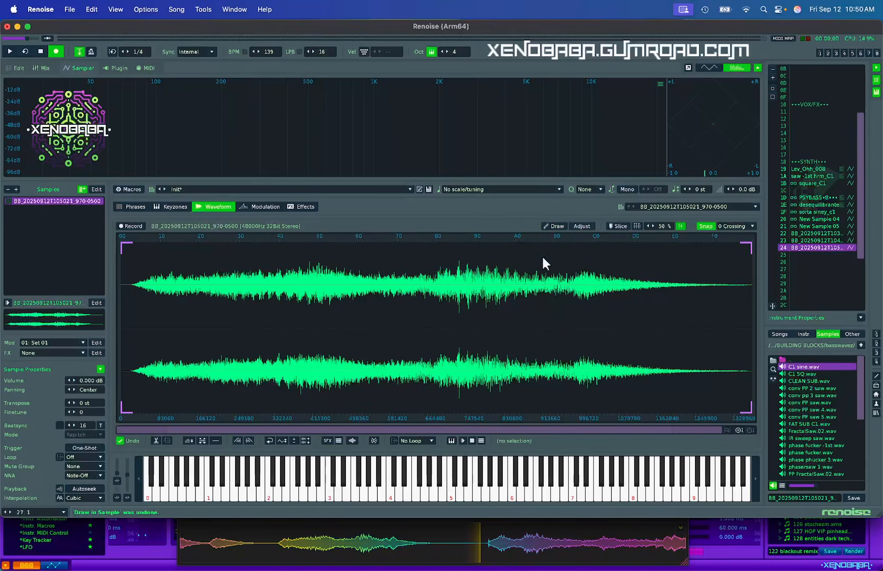
{"action": "key", "text": "super+a"}
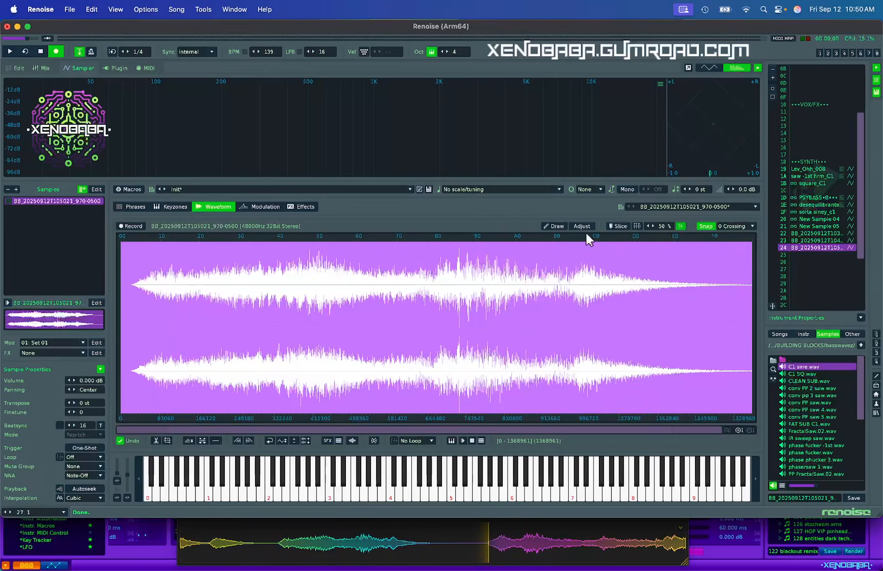
{"action": "left_click", "coordinate": [803, 254]}
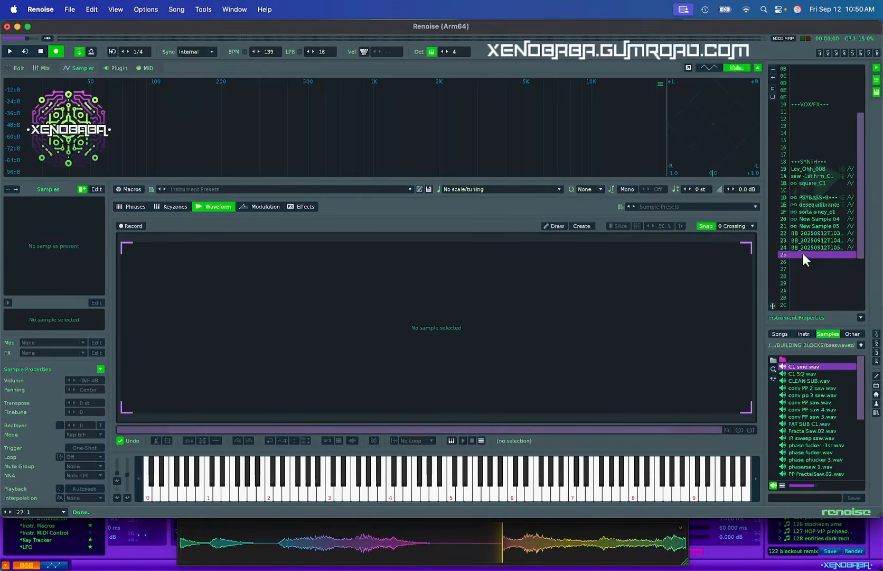
Step: Change New Sample 05's modulation filter type to AM Sine and reset its Note input to 0.500
{"action": "left_click", "coordinate": [832, 239]}
{"action": "left_click", "coordinate": [828, 227]}
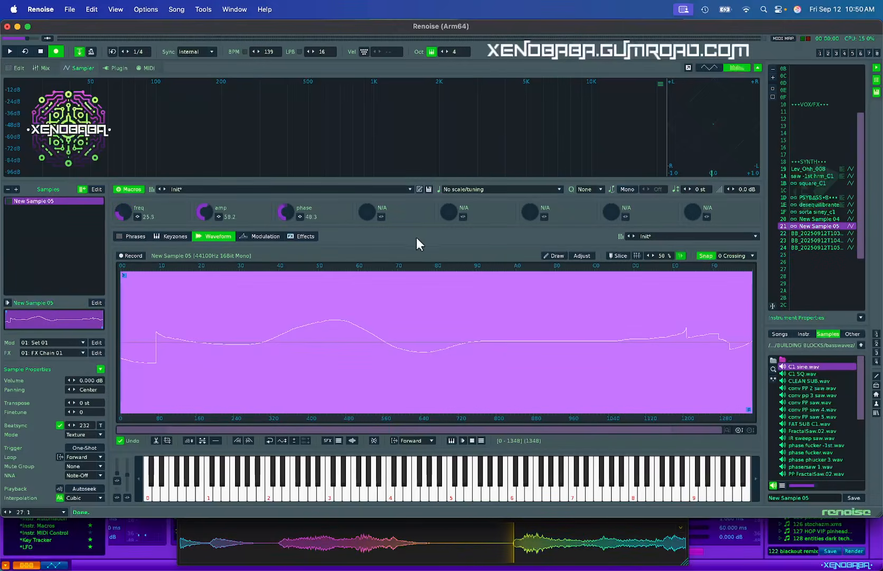
{"action": "left_click", "coordinate": [256, 234]}
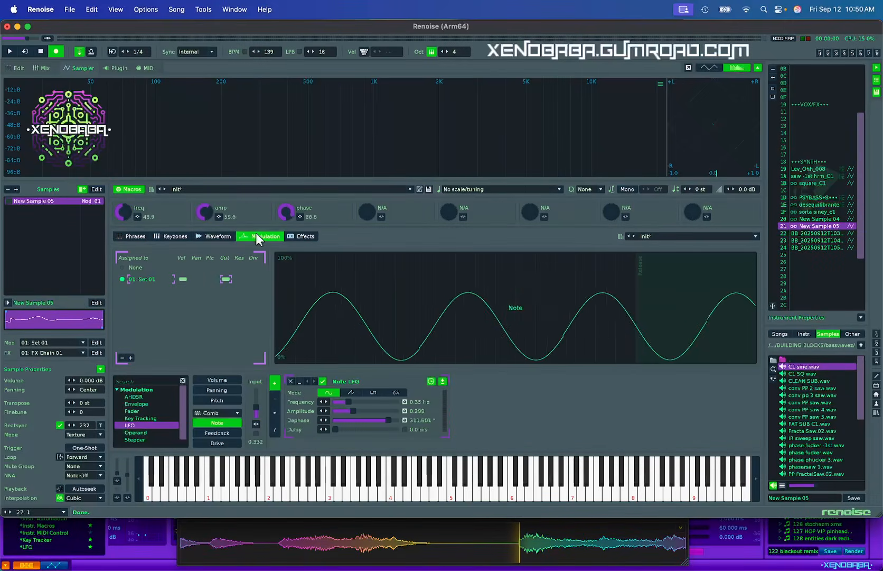
{"action": "left_click", "coordinate": [218, 410]}
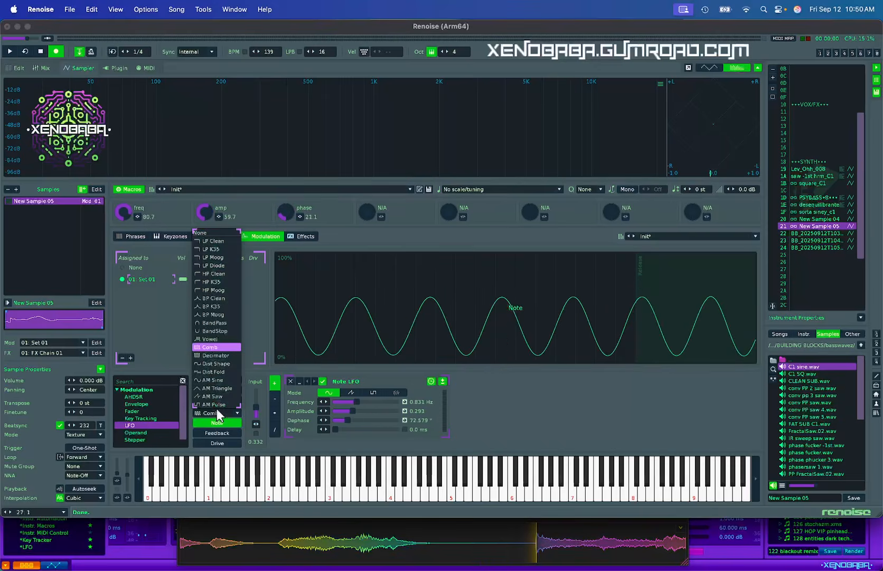
{"action": "left_click", "coordinate": [208, 380]}
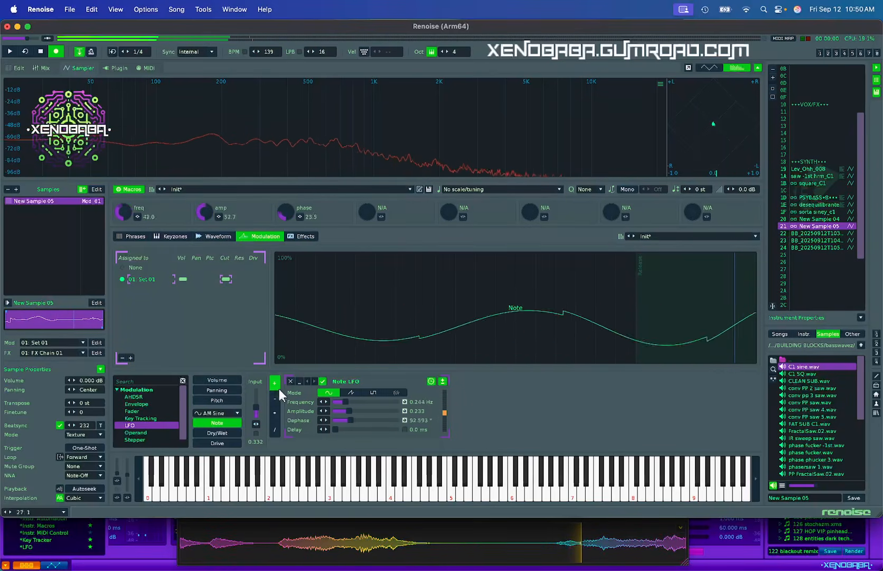
{"action": "double_click", "coordinate": [256, 408]}
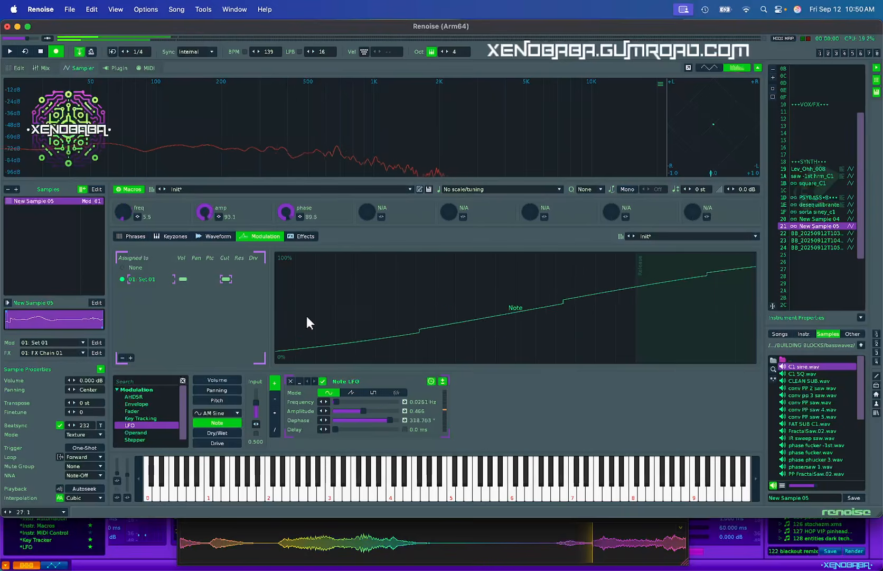
Step: Enable drawing on New Sample 05's waveform and redraw it with a run of rolling peaks, then with broad uneven swells
{"action": "left_click", "coordinate": [214, 235]}
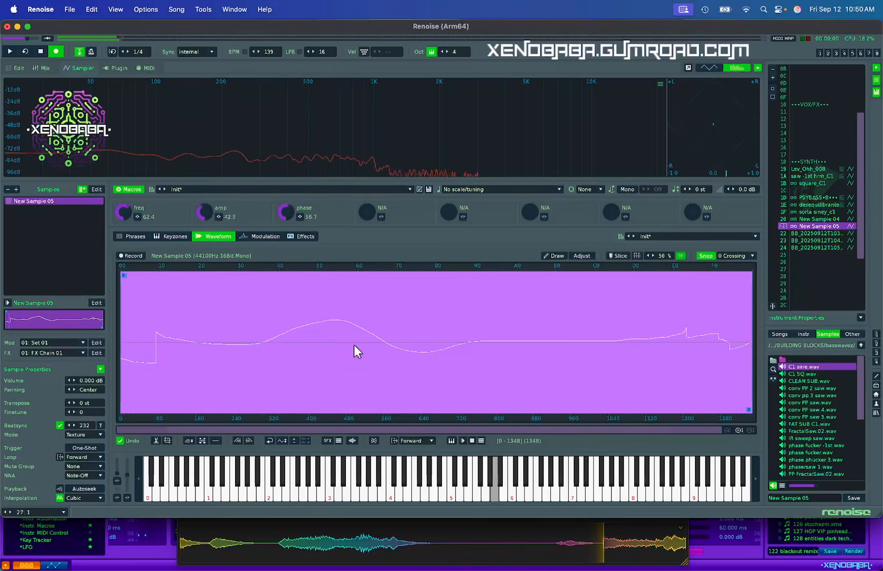
{"action": "left_click_drag", "start_coordinate": [232, 303], "coordinate": [205, 299]}
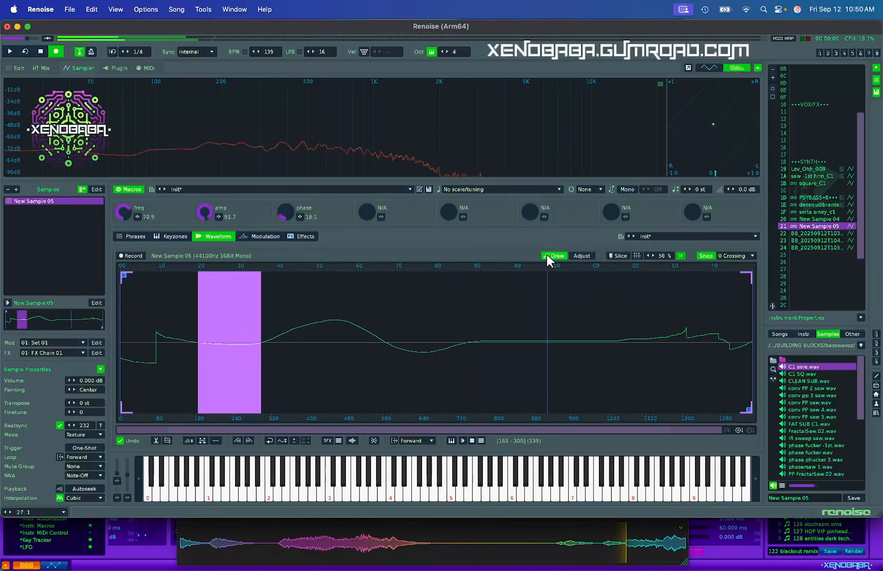
{"action": "left_click", "coordinate": [467, 345]}
{"action": "mouse_move", "coordinate": [223, 339]}
{"action": "left_mouse_down"}
{"action": "mouse_move", "coordinate": [243, 286]}
{"action": "mouse_move", "coordinate": [489, 315]}
{"action": "mouse_move", "coordinate": [642, 358]}
{"action": "mouse_move", "coordinate": [617, 340]}
{"action": "mouse_move", "coordinate": [280, 358]}
{"action": "mouse_move", "coordinate": [168, 296]}
{"action": "mouse_move", "coordinate": [235, 320]}
{"action": "mouse_move", "coordinate": [424, 340]}
{"action": "mouse_move", "coordinate": [706, 340]}
{"action": "left_mouse_up"}
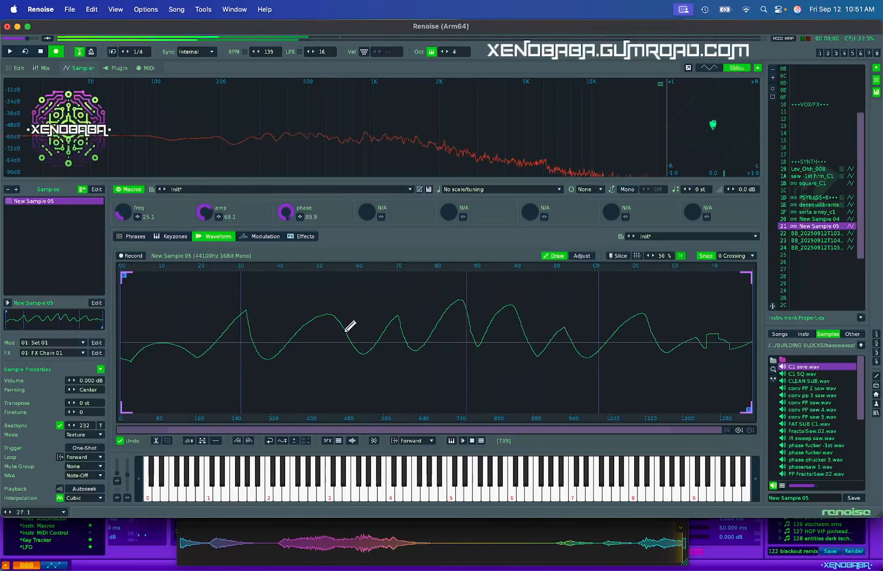
{"action": "mouse_move", "coordinate": [176, 343]}
{"action": "left_mouse_down"}
{"action": "mouse_move", "coordinate": [591, 328]}
{"action": "mouse_move", "coordinate": [646, 344]}
{"action": "mouse_move", "coordinate": [359, 354]}
{"action": "mouse_move", "coordinate": [185, 378]}
{"action": "left_mouse_up"}
{"action": "mouse_move", "coordinate": [276, 312]}
{"action": "left_mouse_down"}
{"action": "mouse_move", "coordinate": [584, 321]}
{"action": "mouse_move", "coordinate": [708, 373]}
{"action": "mouse_move", "coordinate": [502, 360]}
{"action": "mouse_move", "coordinate": [317, 364]}
{"action": "mouse_move", "coordinate": [375, 307]}
{"action": "mouse_move", "coordinate": [576, 299]}
{"action": "mouse_move", "coordinate": [671, 362]}
{"action": "mouse_move", "coordinate": [456, 381]}
{"action": "mouse_move", "coordinate": [164, 364]}
{"action": "mouse_move", "coordinate": [106, 341]}
{"action": "mouse_move", "coordinate": [563, 349]}
{"action": "mouse_move", "coordinate": [751, 336]}
{"action": "left_mouse_up"}
{"action": "mouse_move", "coordinate": [698, 324]}
{"action": "left_mouse_down"}
{"action": "mouse_move", "coordinate": [526, 336]}
{"action": "mouse_move", "coordinate": [347, 368]}
{"action": "mouse_move", "coordinate": [592, 341]}
{"action": "mouse_move", "coordinate": [742, 339]}
{"action": "mouse_move", "coordinate": [296, 326]}
{"action": "mouse_move", "coordinate": [67, 342]}
{"action": "mouse_move", "coordinate": [660, 326]}
{"action": "mouse_move", "coordinate": [361, 328]}
{"action": "mouse_move", "coordinate": [227, 295]}
{"action": "mouse_move", "coordinate": [289, 357]}
{"action": "mouse_move", "coordinate": [547, 386]}
{"action": "mouse_move", "coordinate": [603, 343]}
{"action": "mouse_move", "coordinate": [439, 359]}
{"action": "mouse_move", "coordinate": [207, 341]}
{"action": "mouse_move", "coordinate": [281, 320]}
{"action": "mouse_move", "coordinate": [719, 335]}
{"action": "mouse_move", "coordinate": [643, 298]}
{"action": "mouse_move", "coordinate": [446, 312]}
{"action": "mouse_move", "coordinate": [305, 339]}
{"action": "mouse_move", "coordinate": [189, 345]}
{"action": "mouse_move", "coordinate": [174, 308]}
{"action": "mouse_move", "coordinate": [436, 299]}
{"action": "mouse_move", "coordinate": [609, 337]}
{"action": "mouse_move", "coordinate": [735, 335]}
{"action": "mouse_move", "coordinate": [572, 310]}
{"action": "mouse_move", "coordinate": [269, 349]}
{"action": "left_mouse_up"}
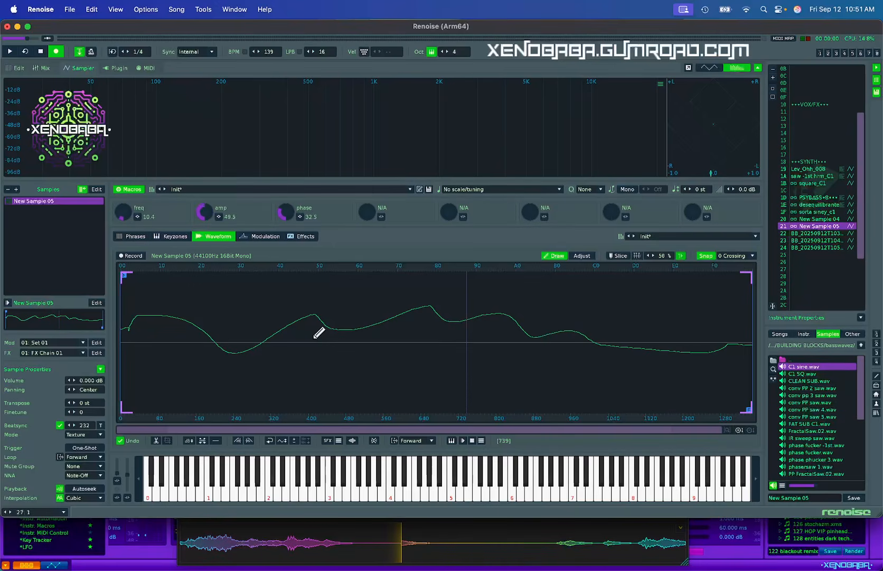
Step: Redraw New Sample 05's waveform as a high plateau with a sharp drop, then rolling humps, finishing with a shallow dip and low broad swell
{"action": "key", "text": "o"}
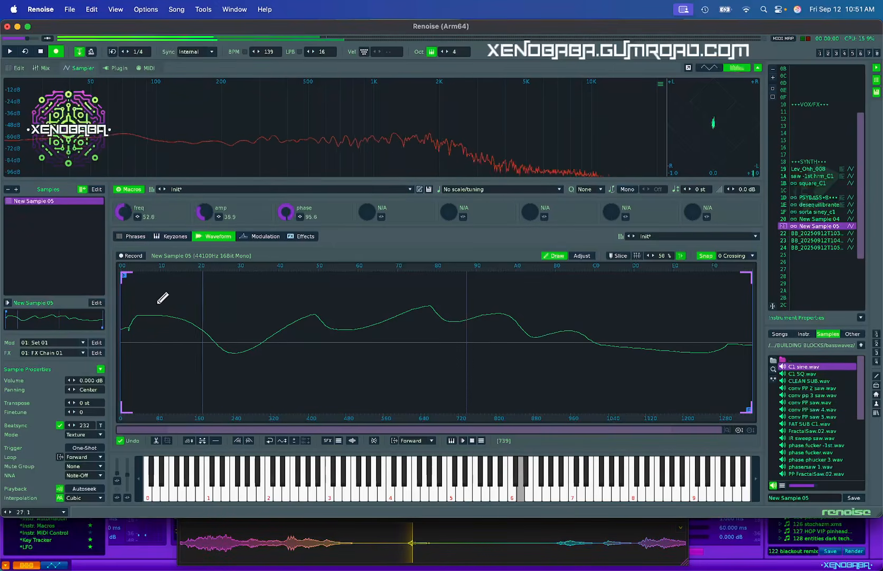
{"action": "mouse_move", "coordinate": [122, 293]}
{"action": "left_mouse_down"}
{"action": "mouse_move", "coordinate": [662, 305]}
{"action": "mouse_move", "coordinate": [868, 385]}
{"action": "left_mouse_up"}
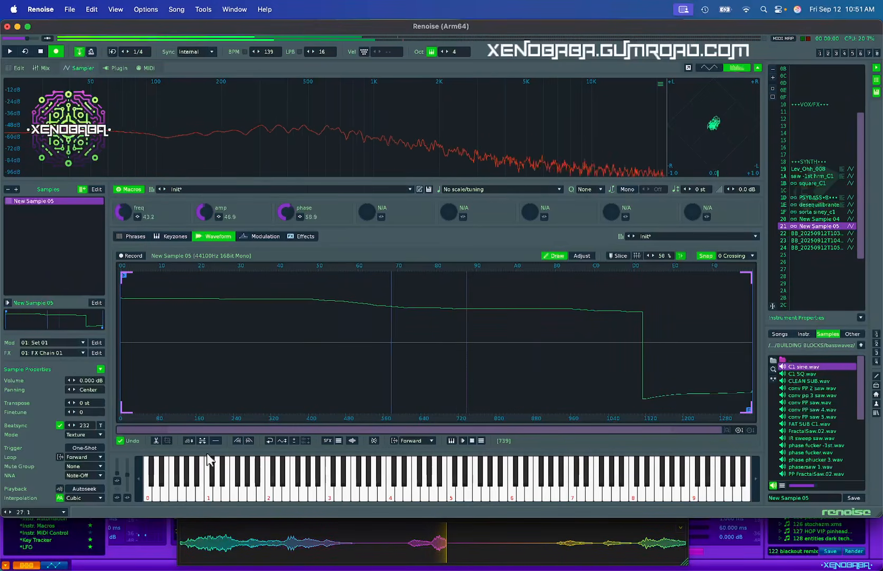
{"action": "key", "text": "o"}
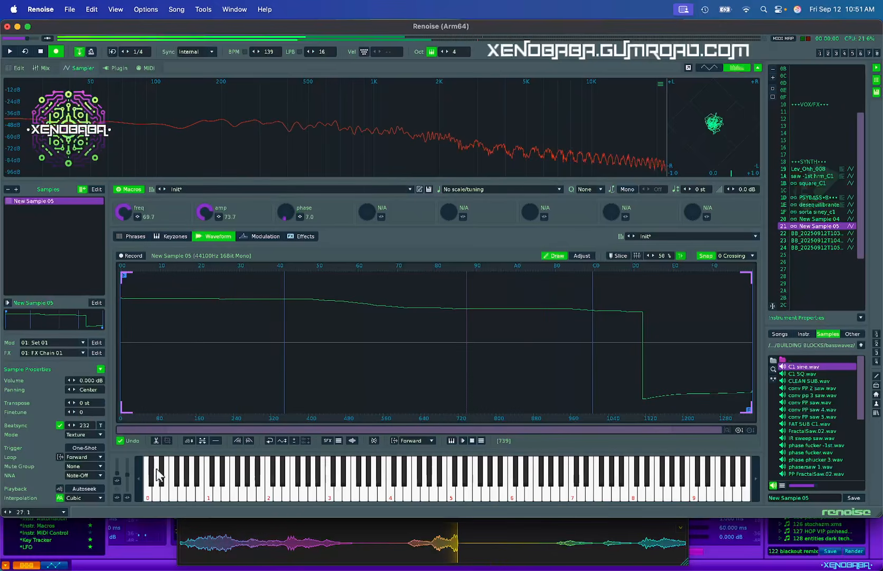
{"action": "left_click", "coordinate": [60, 488]}
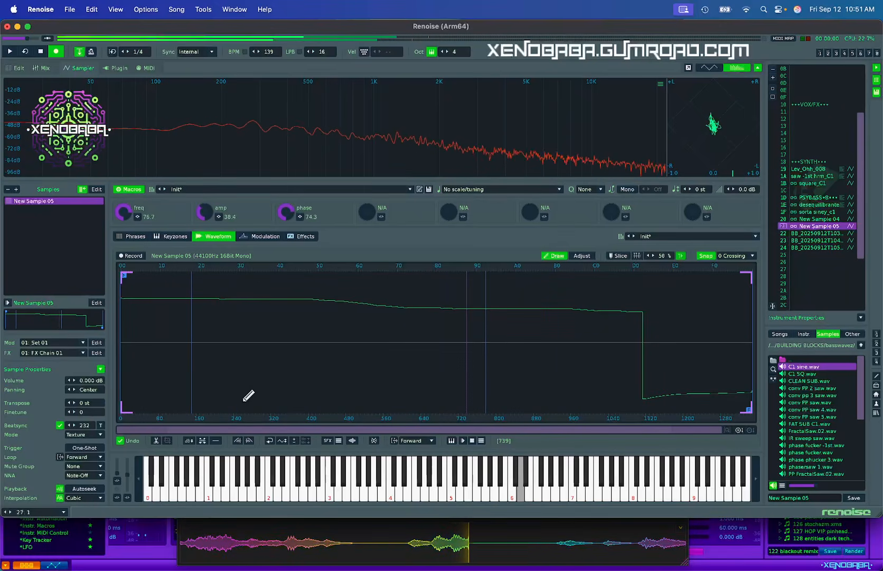
{"action": "mouse_move", "coordinate": [170, 312]}
{"action": "left_mouse_down"}
{"action": "mouse_move", "coordinate": [145, 340]}
{"action": "mouse_move", "coordinate": [723, 327]}
{"action": "mouse_move", "coordinate": [753, 349]}
{"action": "left_mouse_up"}
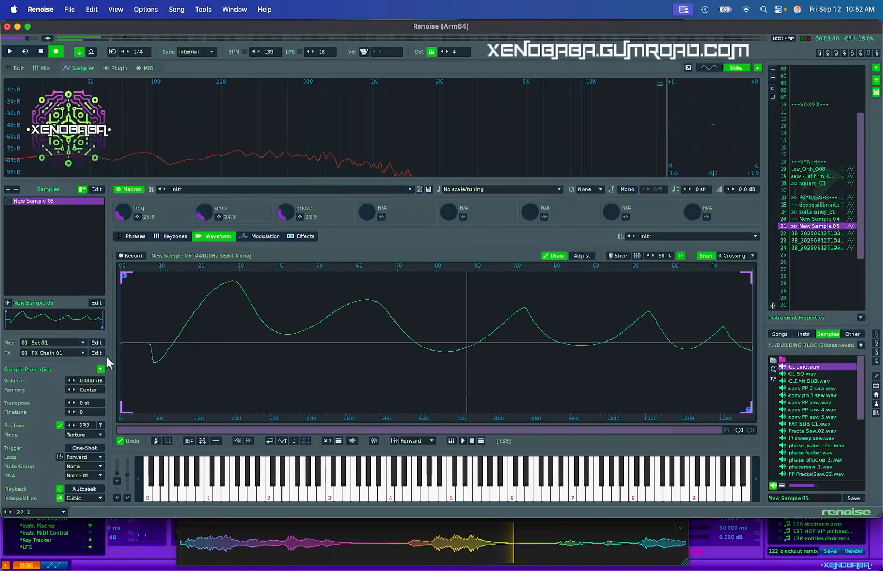
{"action": "mouse_move", "coordinate": [168, 328]}
{"action": "left_mouse_down"}
{"action": "mouse_move", "coordinate": [122, 340]}
{"action": "mouse_move", "coordinate": [664, 298]}
{"action": "mouse_move", "coordinate": [696, 315]}
{"action": "mouse_move", "coordinate": [310, 335]}
{"action": "mouse_move", "coordinate": [229, 355]}
{"action": "mouse_move", "coordinate": [569, 322]}
{"action": "left_mouse_up"}
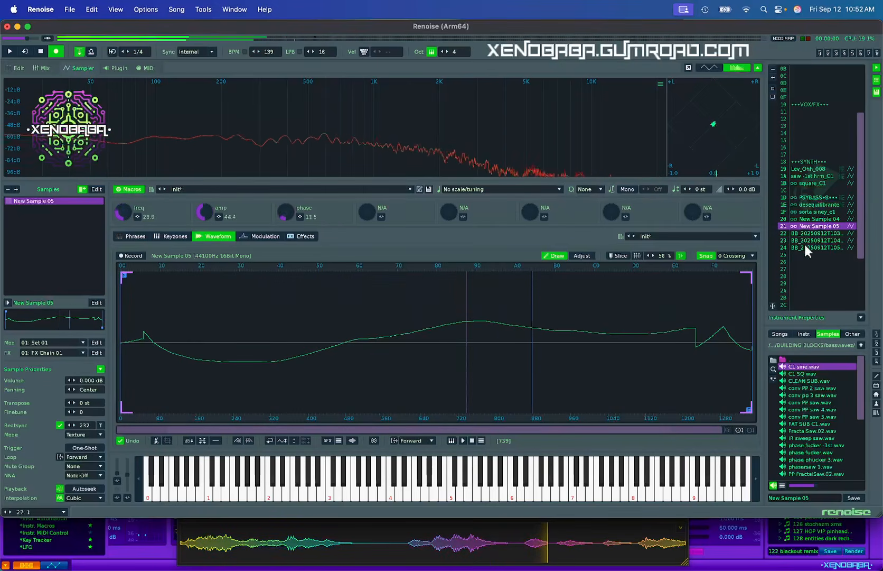
Step: Capture the AM Sine performance from Rolling Sampler into empty instrument slot 25
{"action": "left_click", "coordinate": [846, 241]}
{"action": "left_click", "coordinate": [833, 254]}
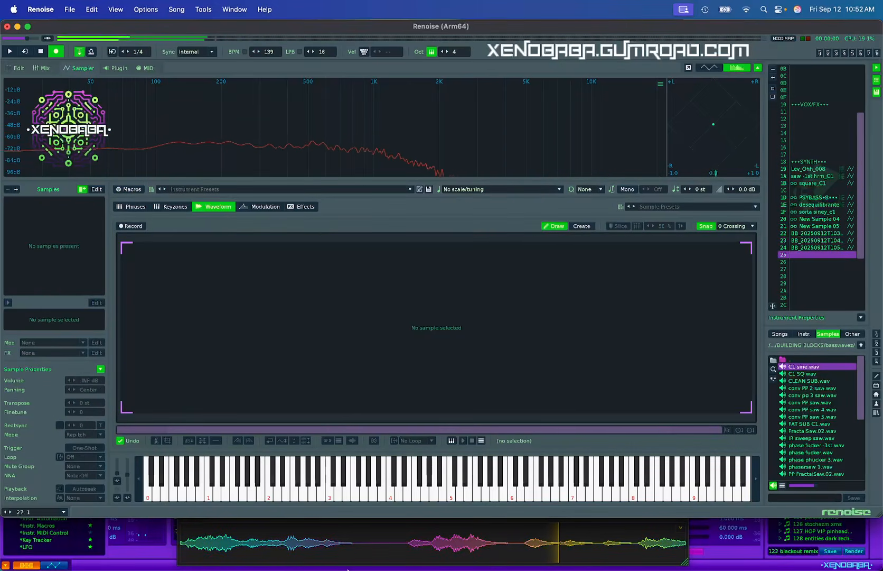
{"action": "left_click_drag", "start_coordinate": [365, 537], "coordinate": [111, 555]}
{"action": "left_click_drag", "start_coordinate": [268, 553], "coordinate": [814, 254]}
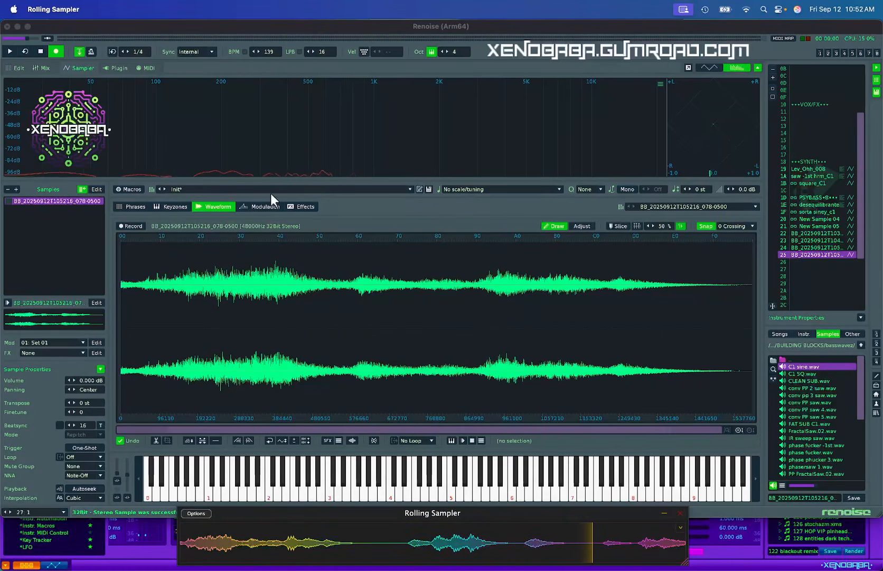
Step: Return to New Sample 05 with its effect chains shown and open its Beatsync mode choices
{"action": "left_click", "coordinate": [301, 206]}
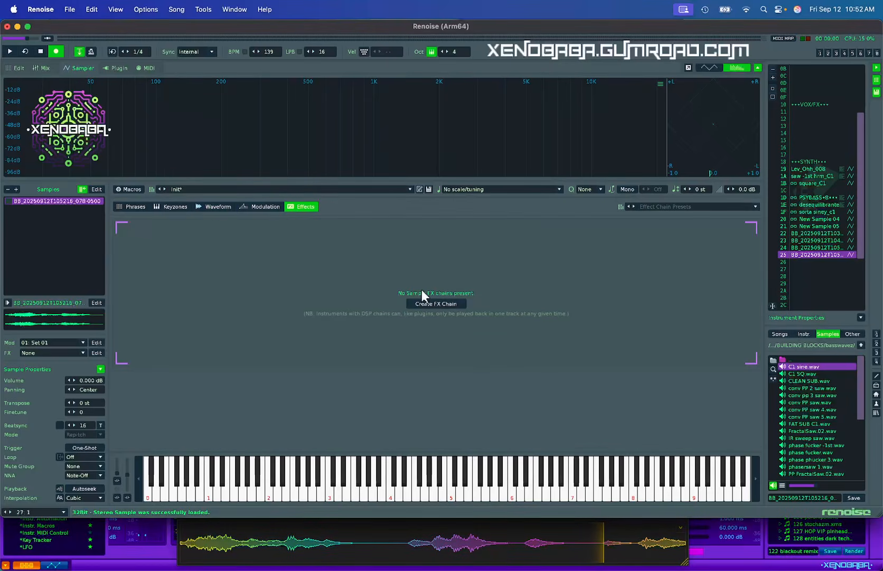
{"action": "key", "text": "alt+Up"}
{"action": "key", "text": "alt+Up"}
{"action": "key", "text": "alt+Up"}
{"action": "key", "text": "alt+Up"}
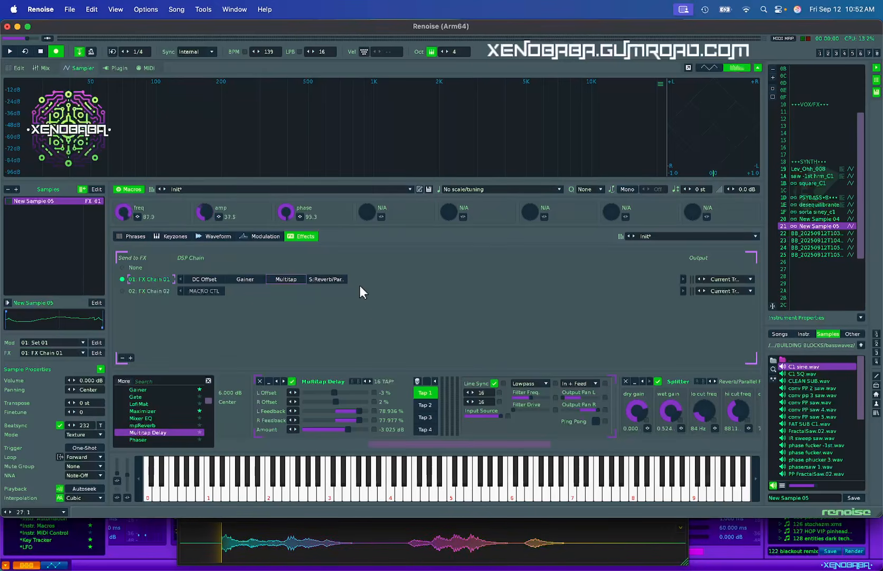
{"action": "left_click", "coordinate": [74, 435]}
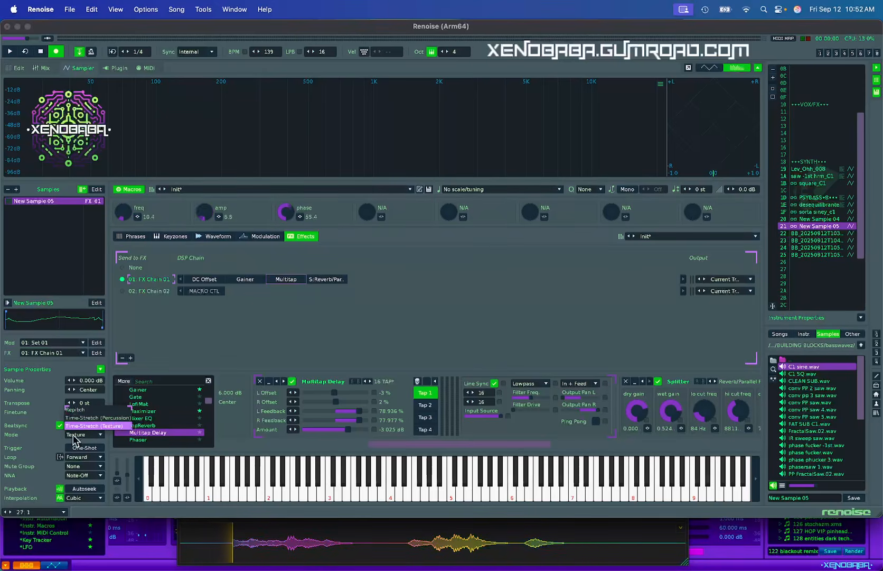